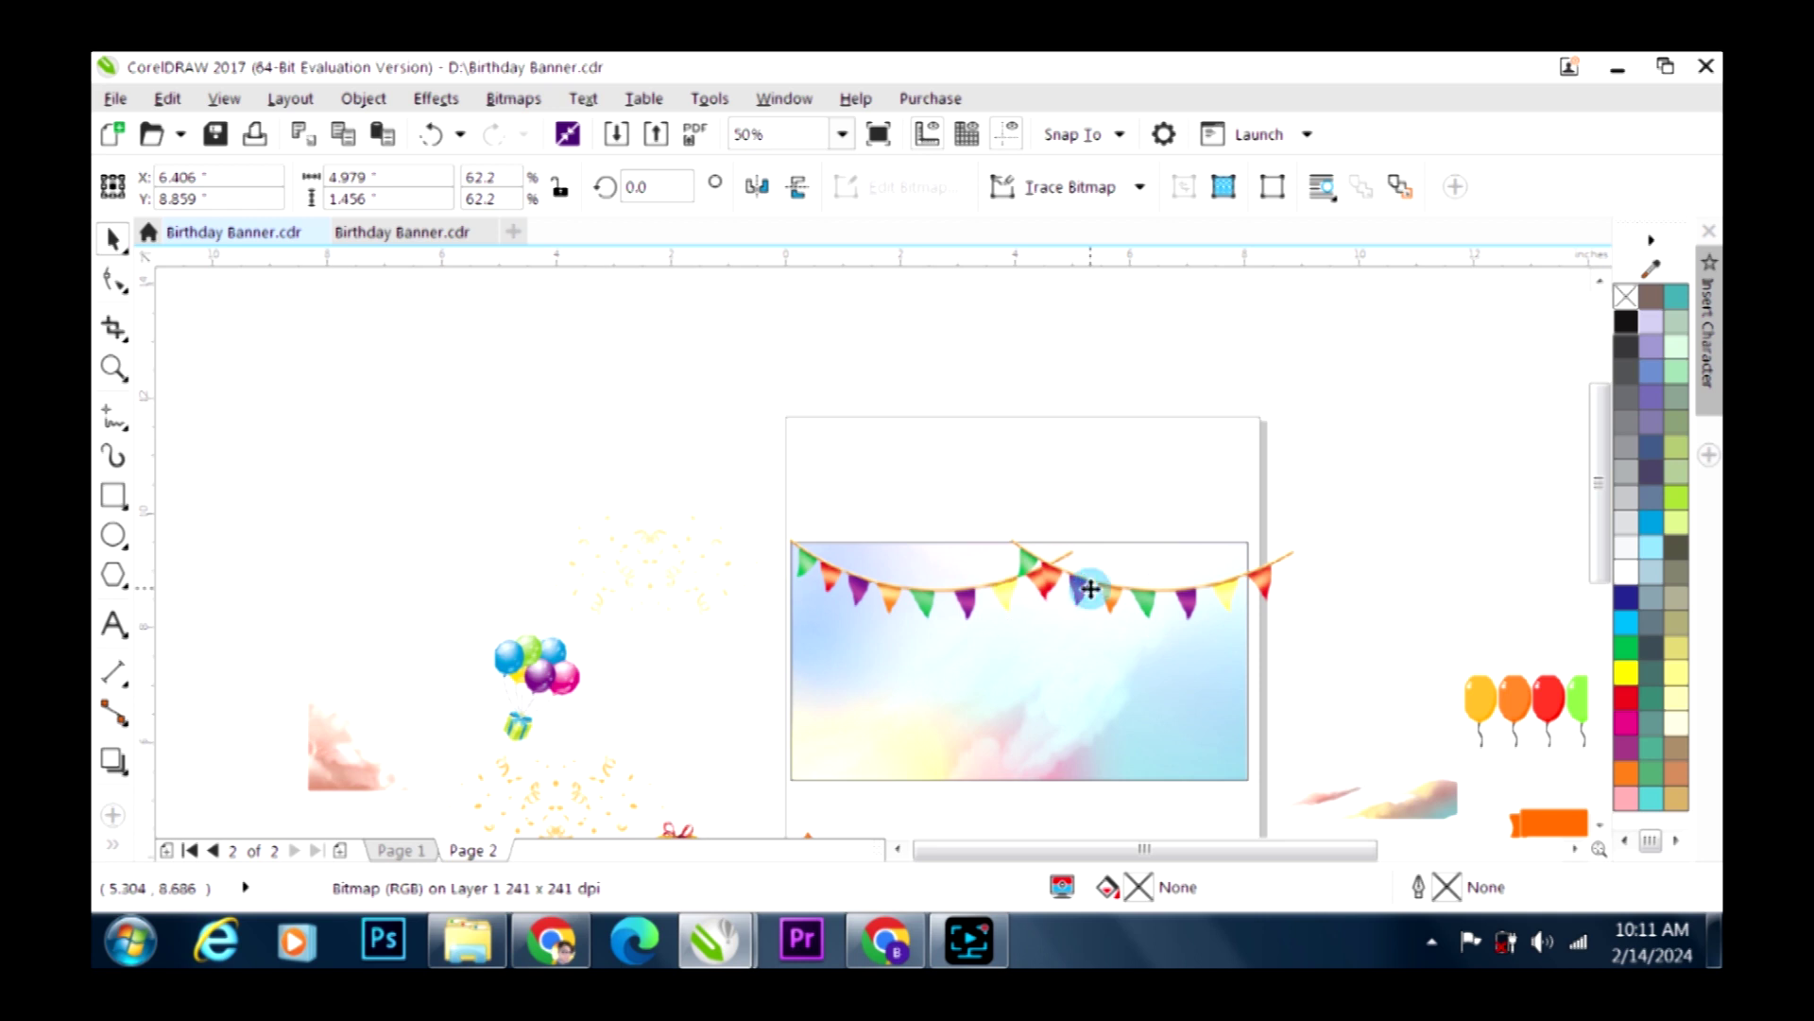
Group the two bunting strings and center them horizontally on the banner background
{"action": "left_click", "coordinate": [967, 599]}
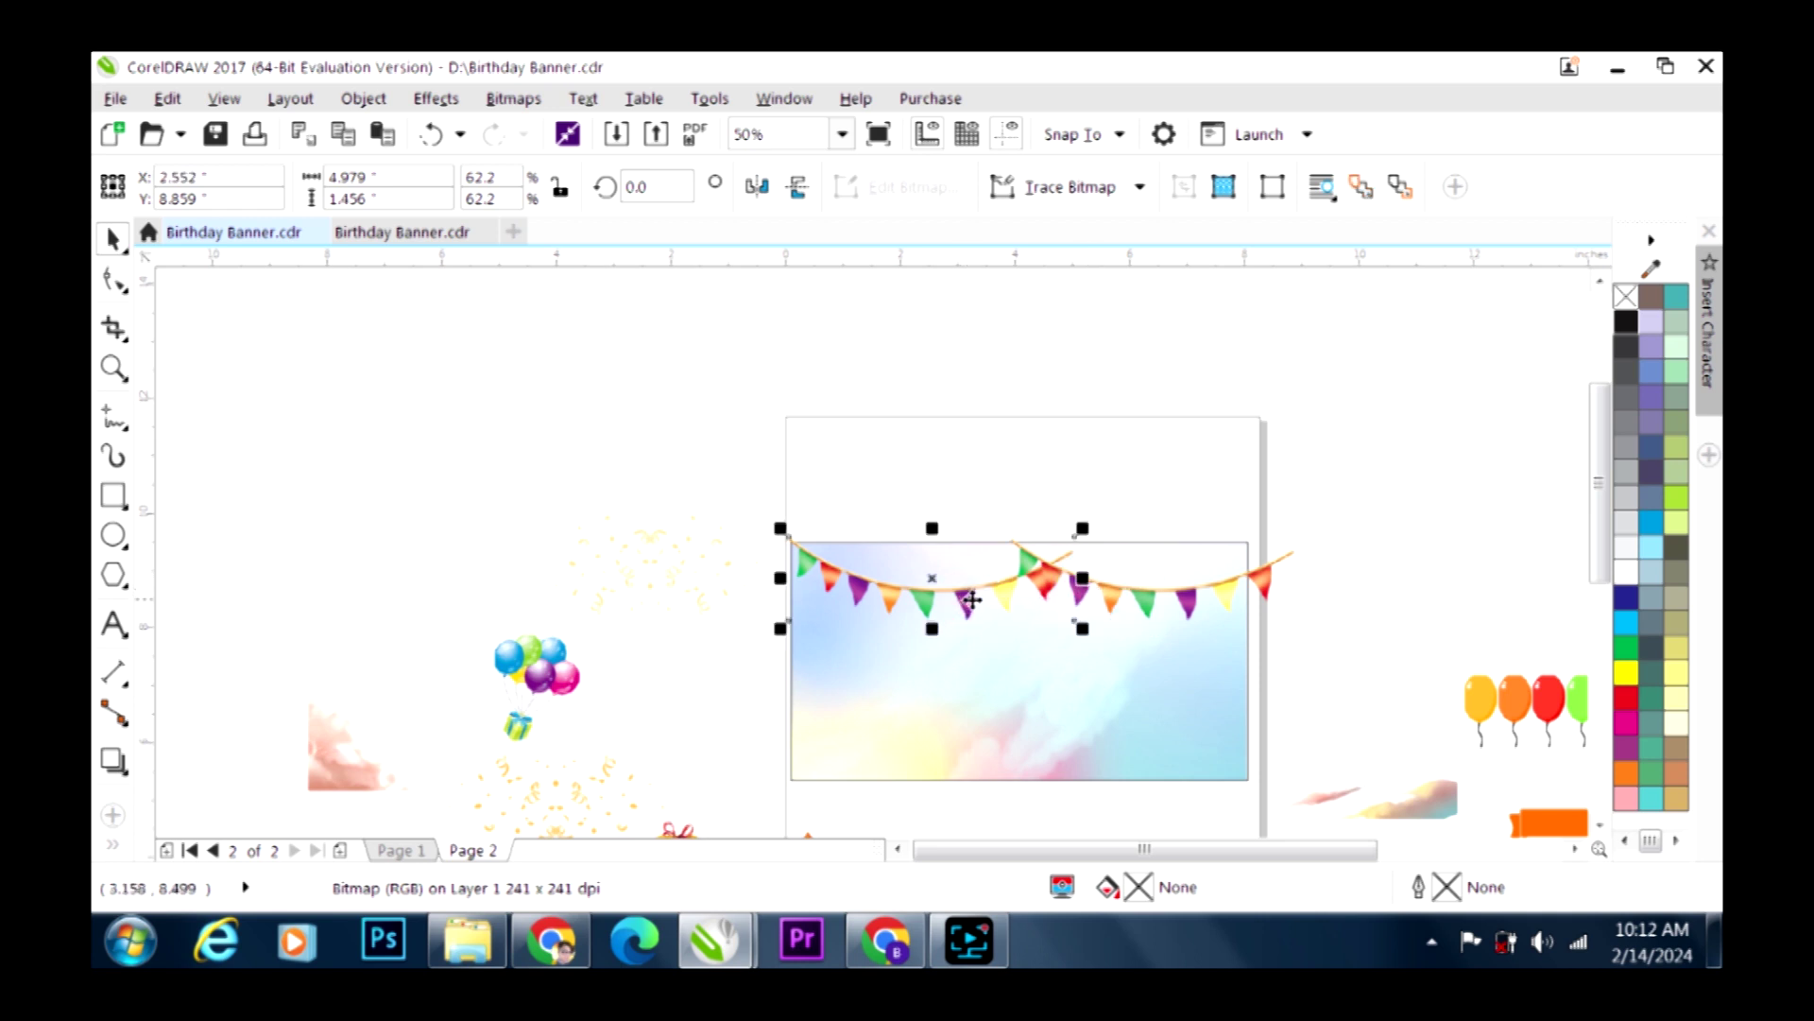
{"action": "left_click_drag", "start_coordinate": [721, 470], "coordinate": [1318, 673]}
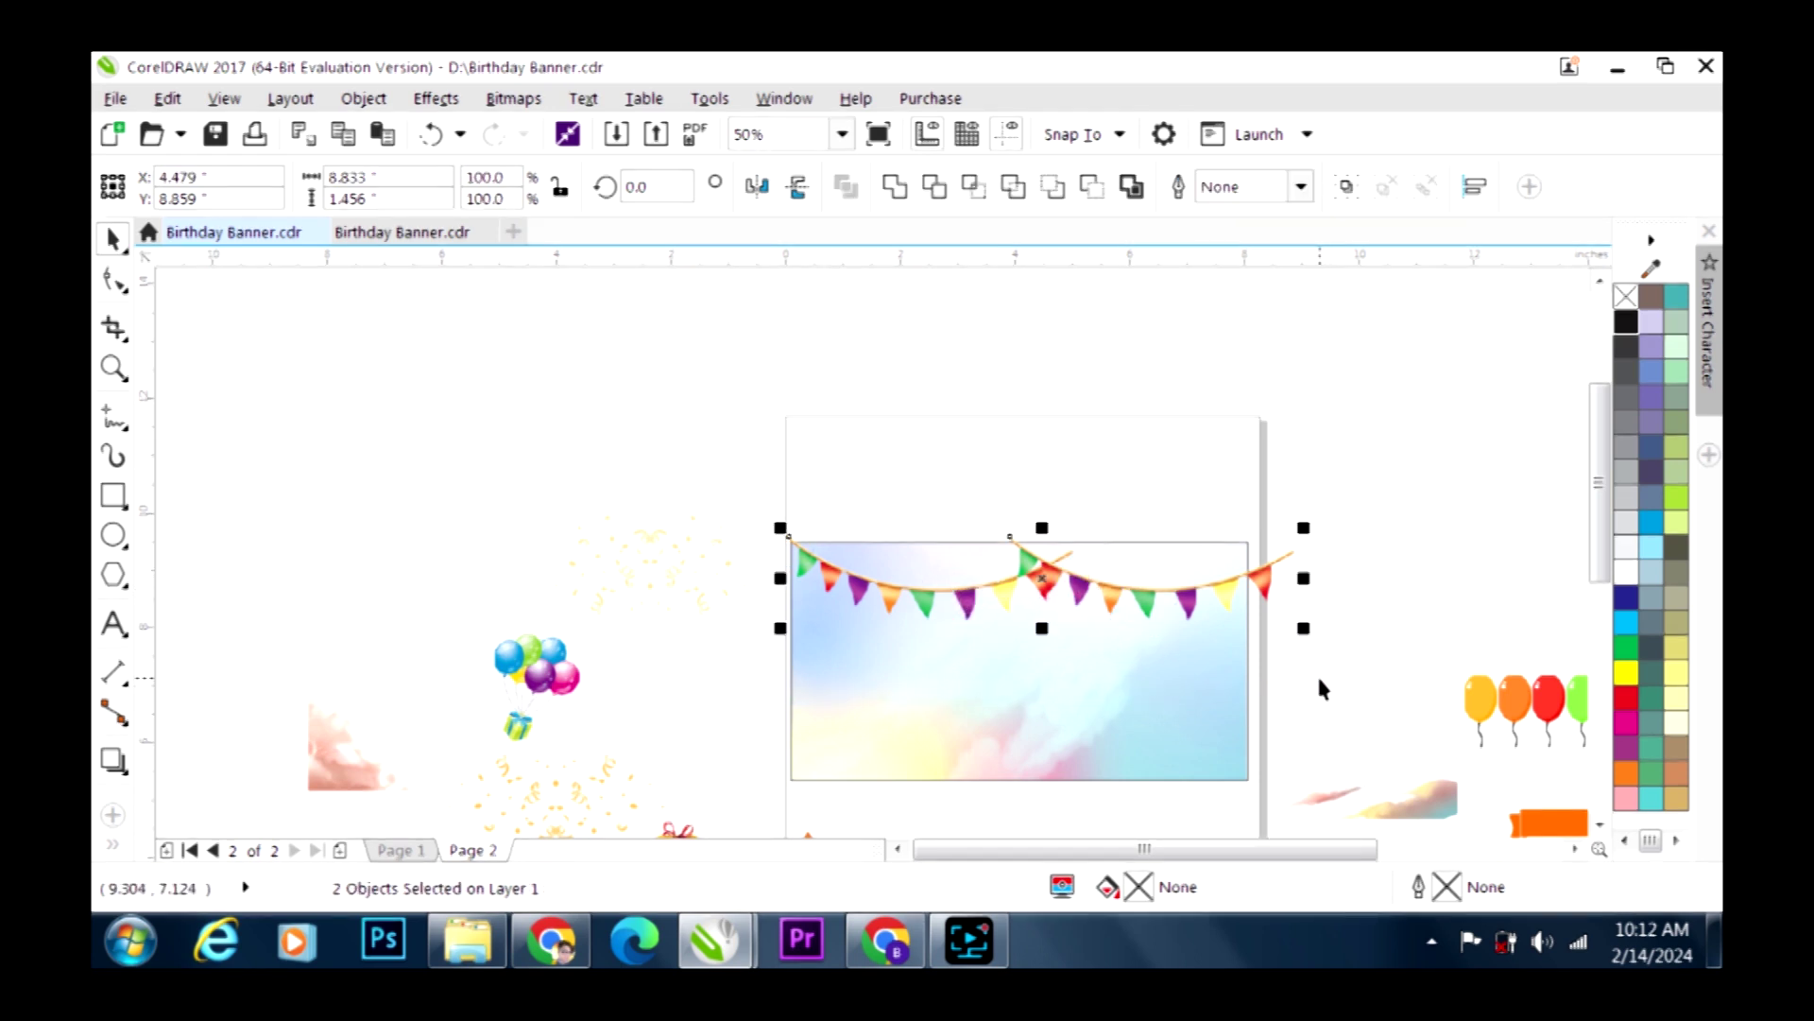
{"action": "key", "text": "ctrl+g"}
{"action": "left_click_drag", "start_coordinate": [1040, 651], "coordinate": [1017, 650]}
{"action": "left_click", "coordinate": [1372, 529]}
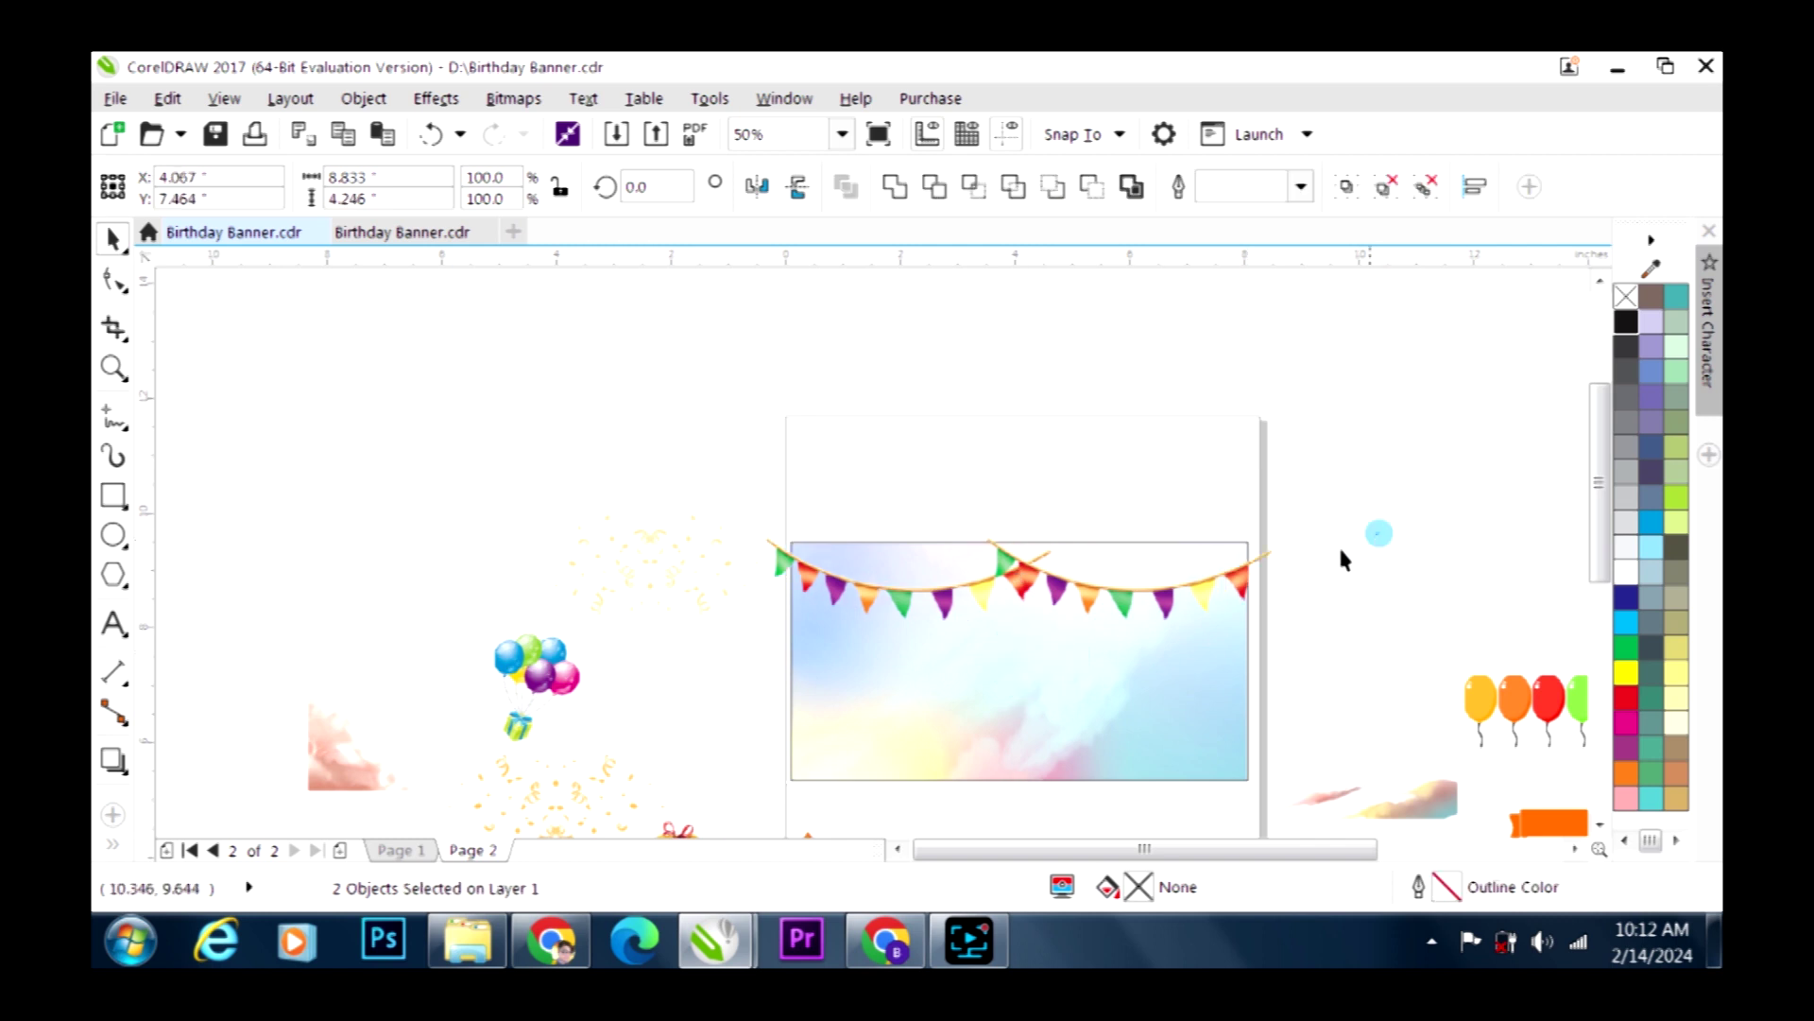
Raise the grouped bunting to the banner's upper edge and PowerClip it inside the background rectangle
{"action": "scroll", "coordinate": [1041, 593], "scroll_direction": "up", "scroll_amount": 2}
{"action": "left_click_drag", "start_coordinate": [1036, 561], "coordinate": [1037, 534]}
{"action": "right_click", "coordinate": [1044, 529]}
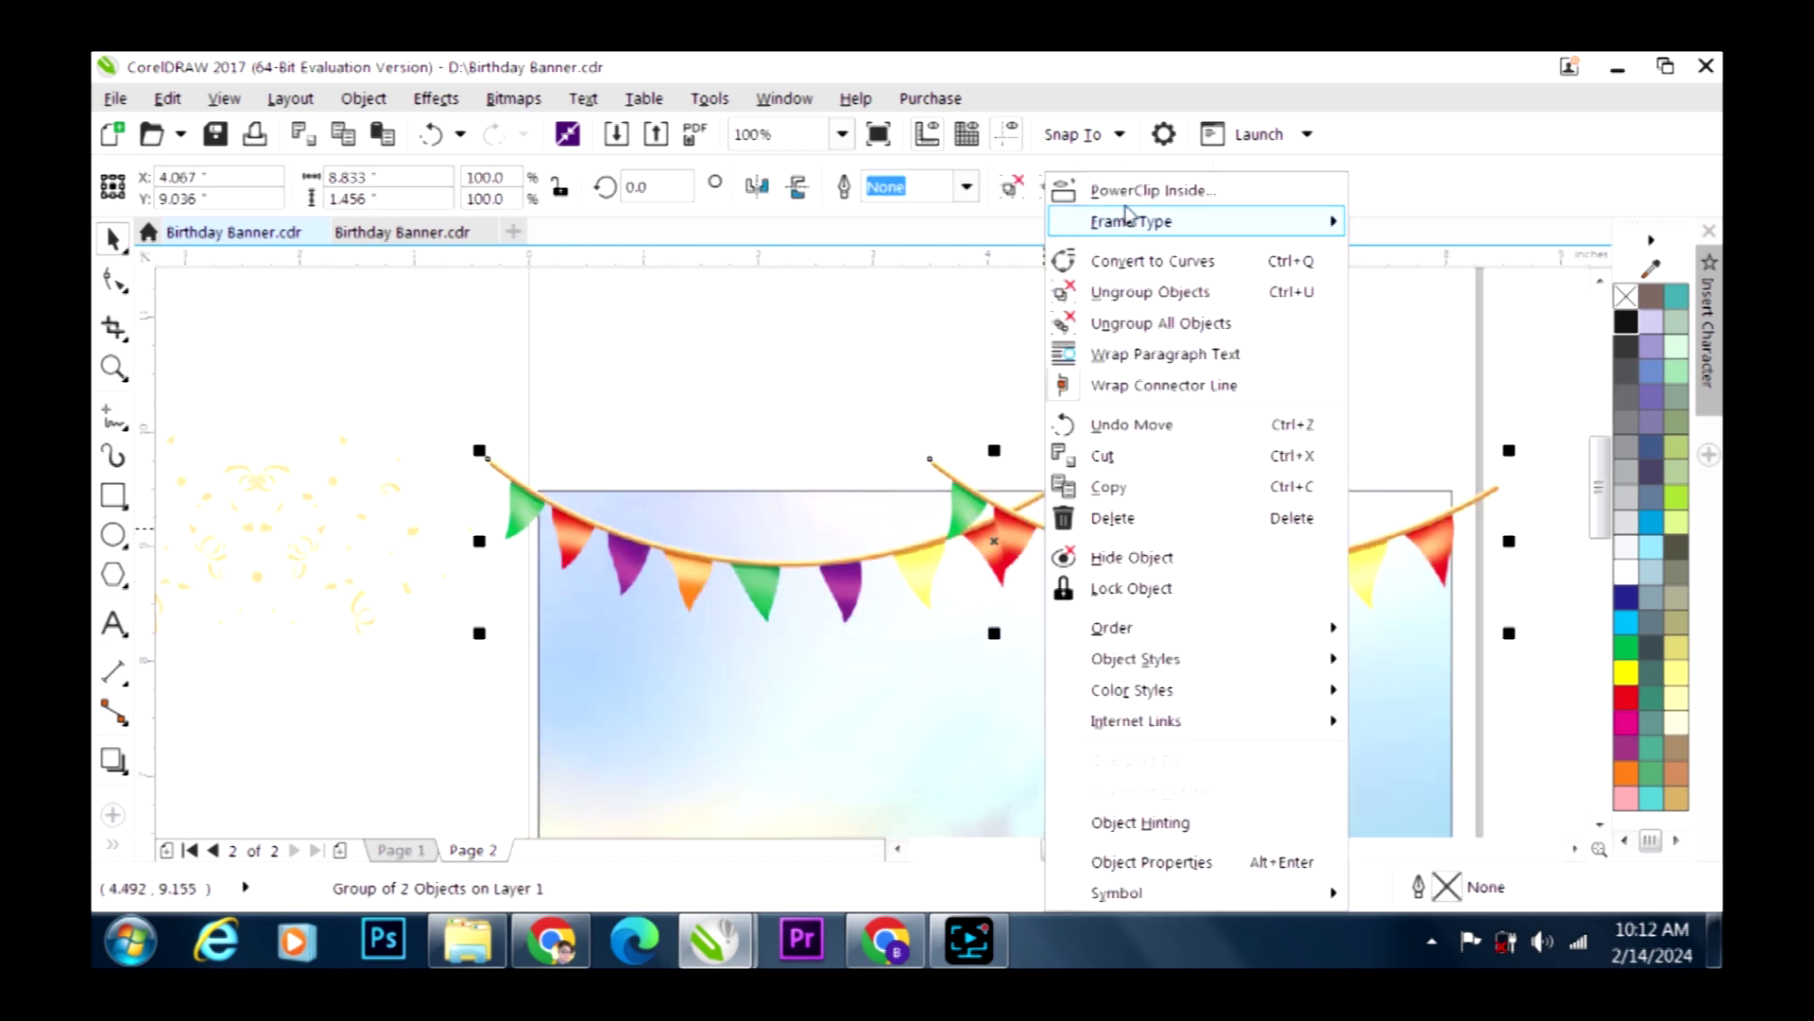
{"action": "left_click", "coordinate": [1096, 187]}
{"action": "left_click", "coordinate": [882, 759]}
{"action": "scroll", "coordinate": [1114, 413], "scroll_direction": "down", "scroll_amount": 2}
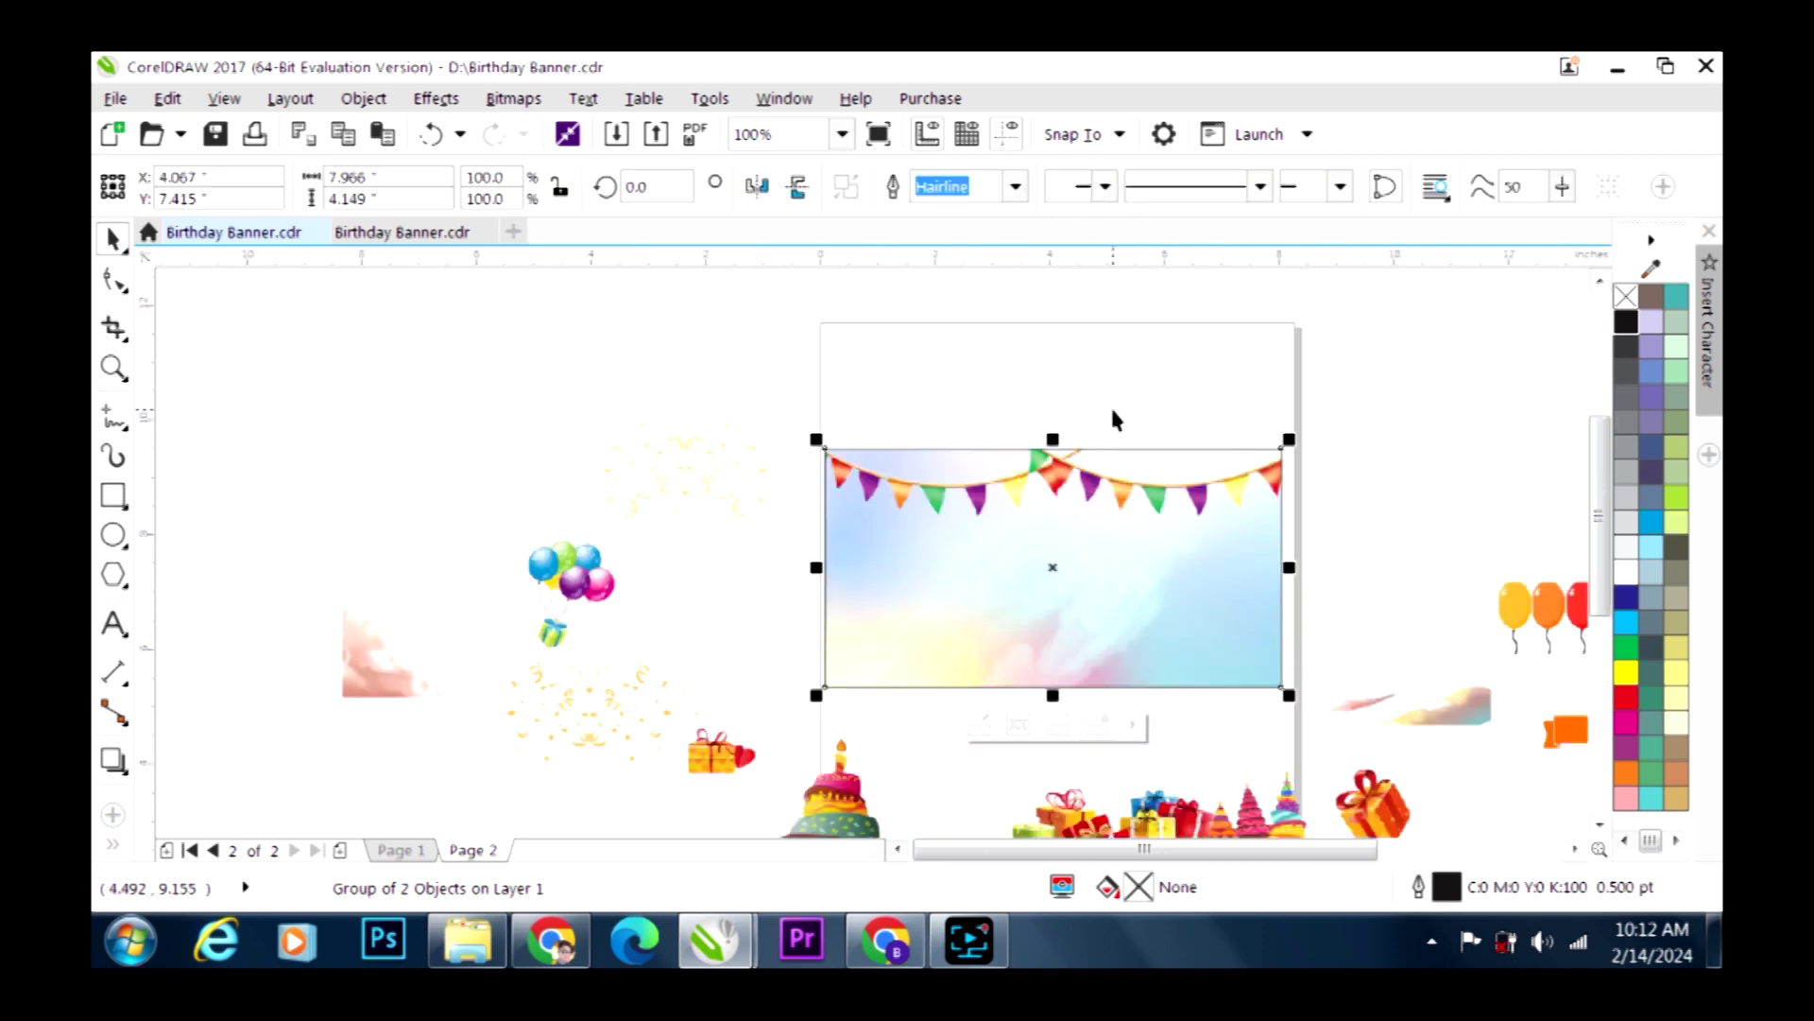
{"action": "left_click", "coordinate": [1361, 422]}
Move the orange ribbon onto the banner, slightly left of its middle
{"action": "scroll", "coordinate": [1109, 699], "scroll_direction": "down", "scroll_amount": 4}
{"action": "scroll", "coordinate": [1169, 516], "scroll_direction": "up", "scroll_amount": 1}
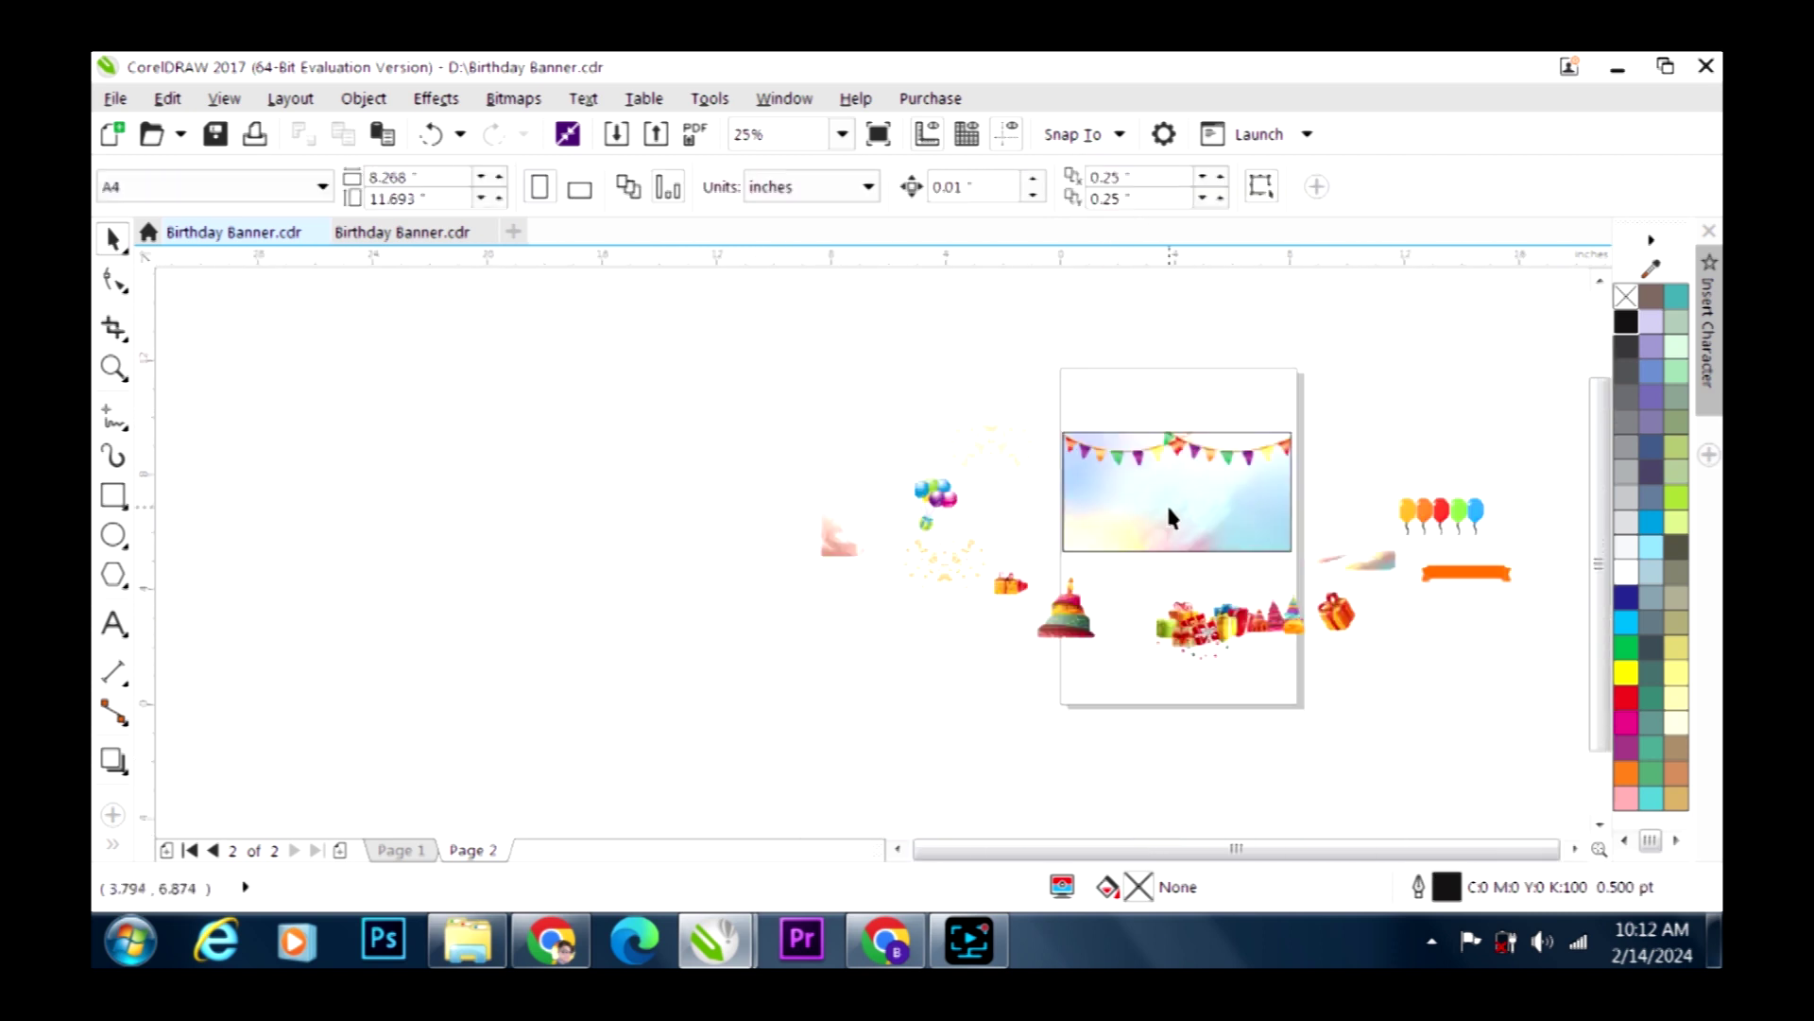
{"action": "scroll", "coordinate": [1488, 579], "scroll_direction": "up", "scroll_amount": 1}
{"action": "left_click_drag", "start_coordinate": [1460, 587], "coordinate": [825, 440]}
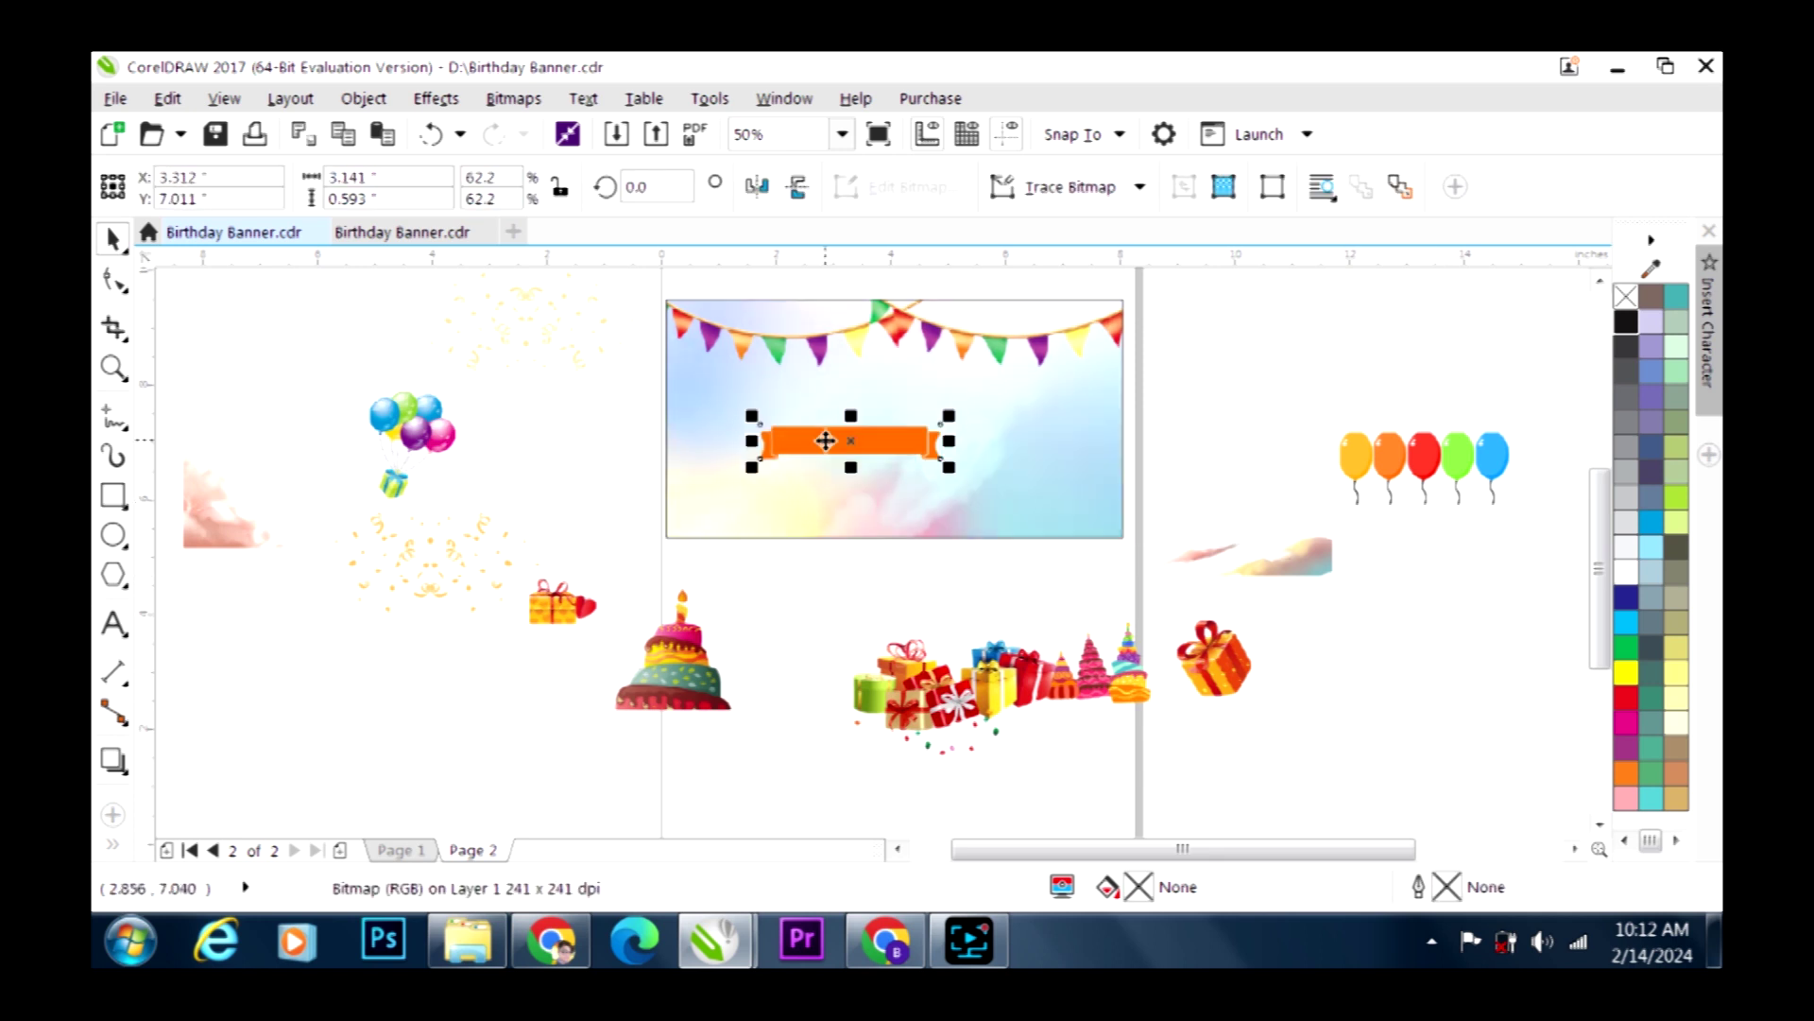
Select all five single balloons and move the row onto the orange ribbon
{"action": "left_click", "coordinate": [1474, 480]}
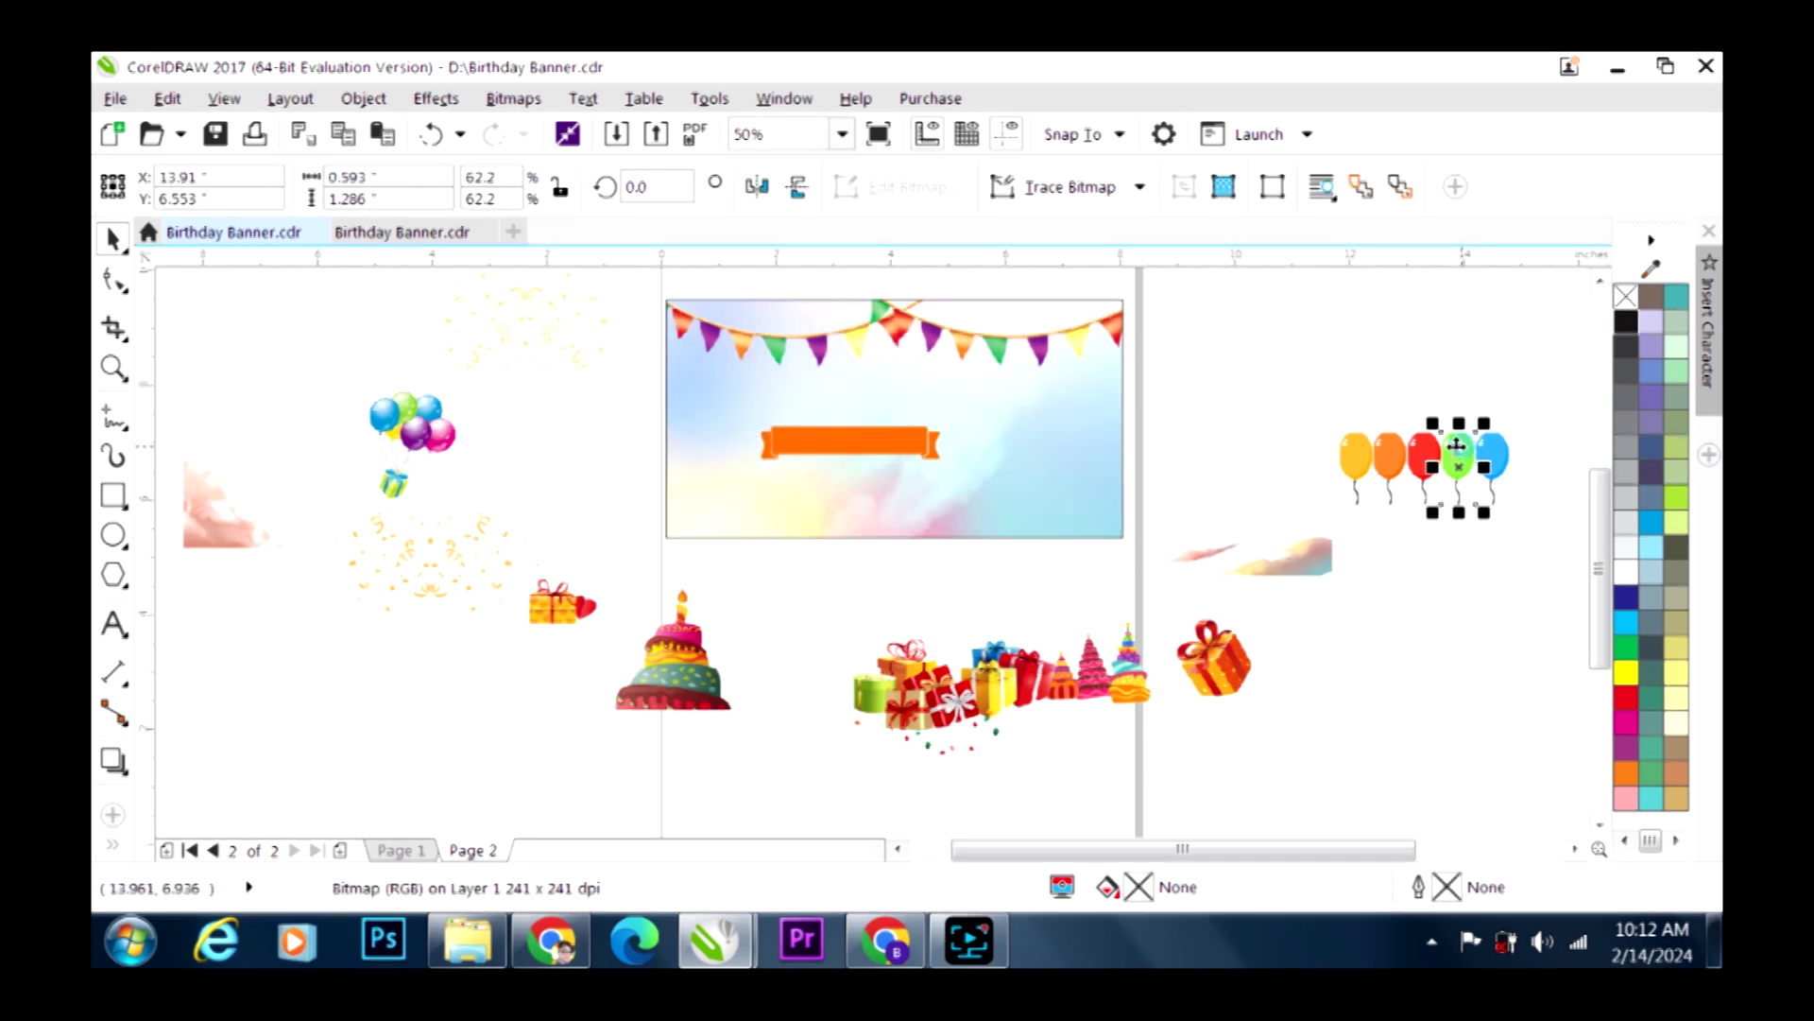
{"action": "left_click_drag", "start_coordinate": [1330, 388], "coordinate": [1328, 384]}
{"action": "left_click_drag", "start_coordinate": [1358, 472], "coordinate": [780, 431]}
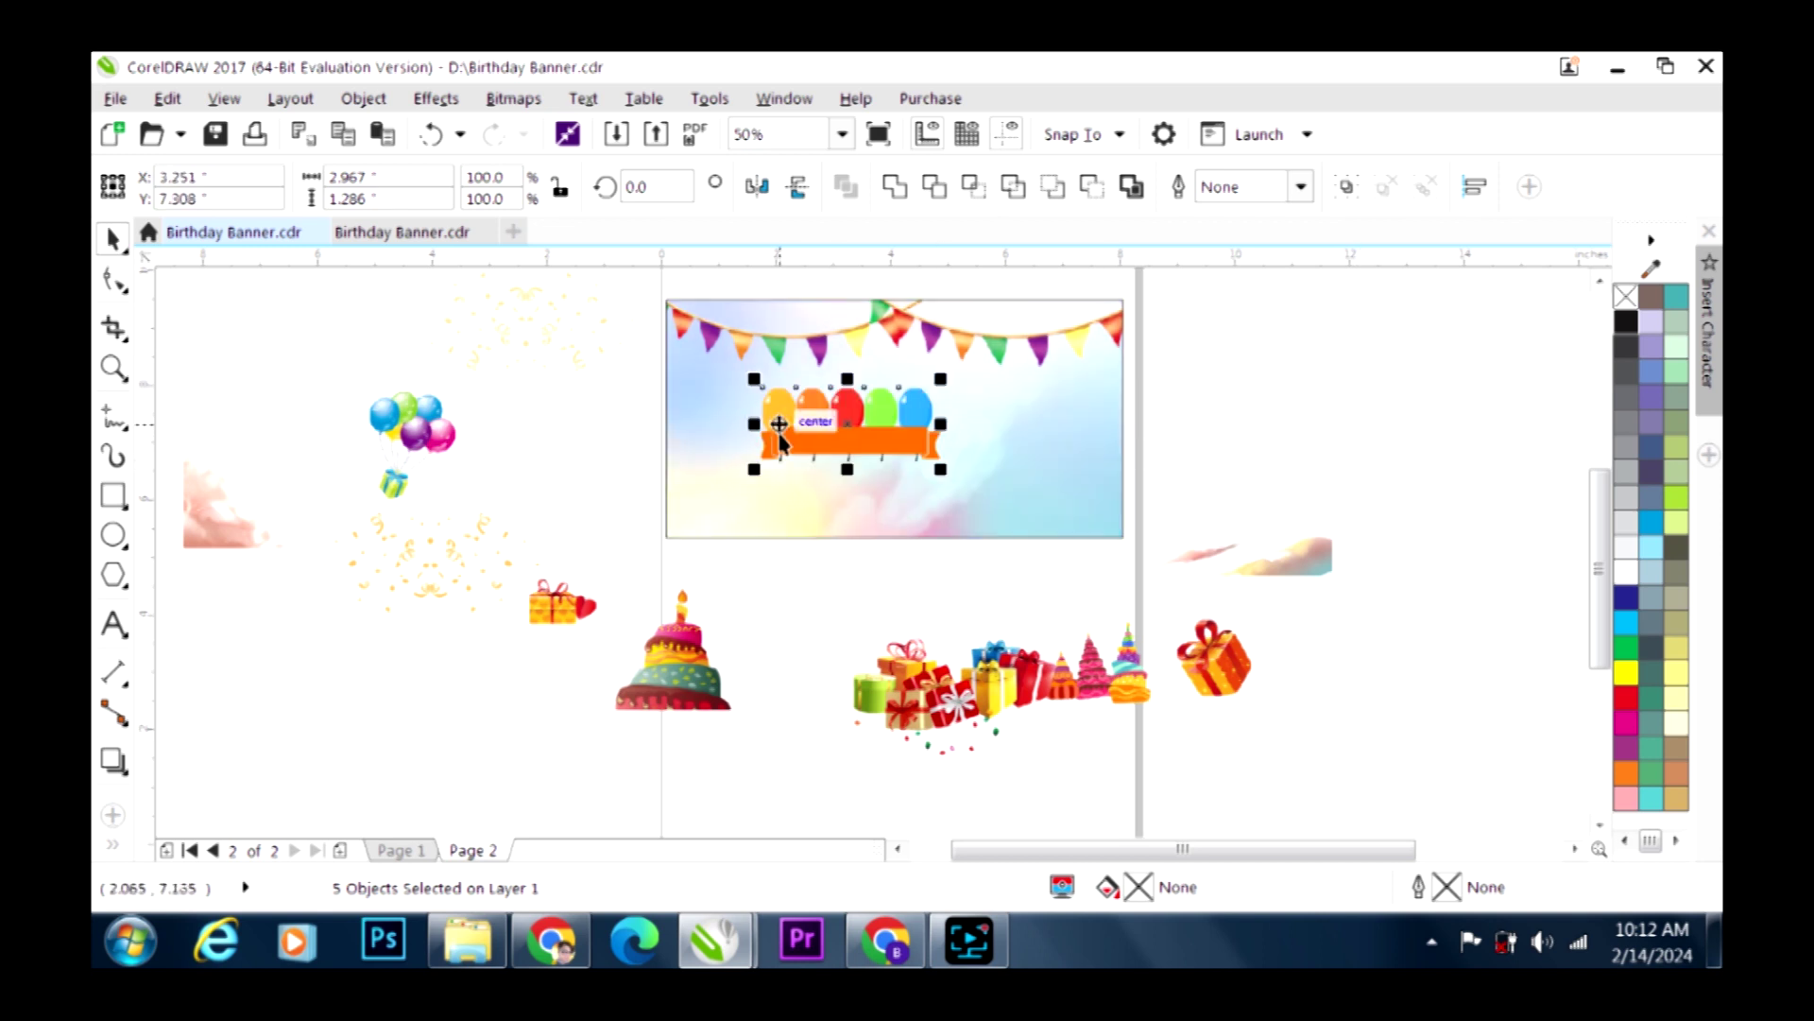
Lower the orange ribbon slightly so the balloons stand above it
{"action": "scroll", "coordinate": [780, 434], "scroll_direction": "up", "scroll_amount": 2}
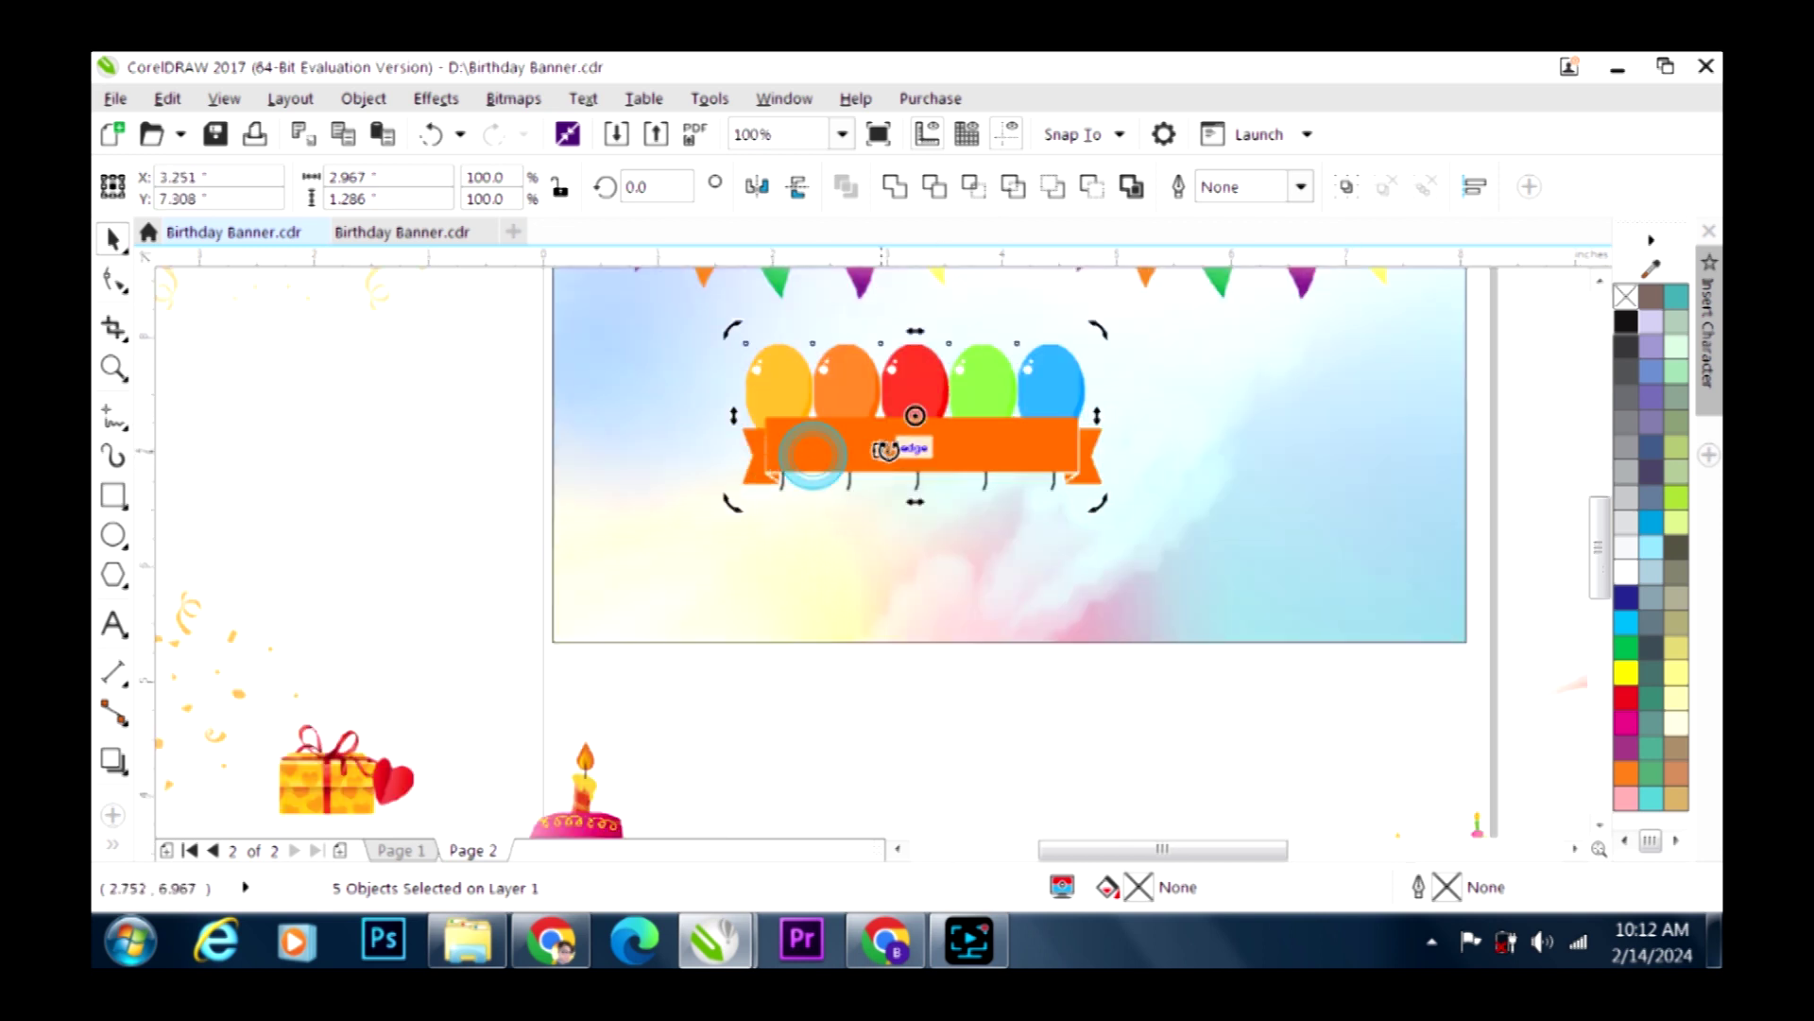
{"action": "left_click", "coordinate": [728, 575]}
{"action": "left_click", "coordinate": [938, 442]}
{"action": "mouse_move", "coordinate": [938, 441]}
{"action": "left_mouse_down"}
{"action": "mouse_move", "coordinate": [914, 492]}
{"action": "mouse_move", "coordinate": [927, 472]}
{"action": "left_mouse_up"}
{"action": "left_click_drag", "start_coordinate": [455, 301], "coordinate": [980, 514]}
{"action": "scroll", "coordinate": [1003, 556], "scroll_direction": "down", "scroll_amount": 2}
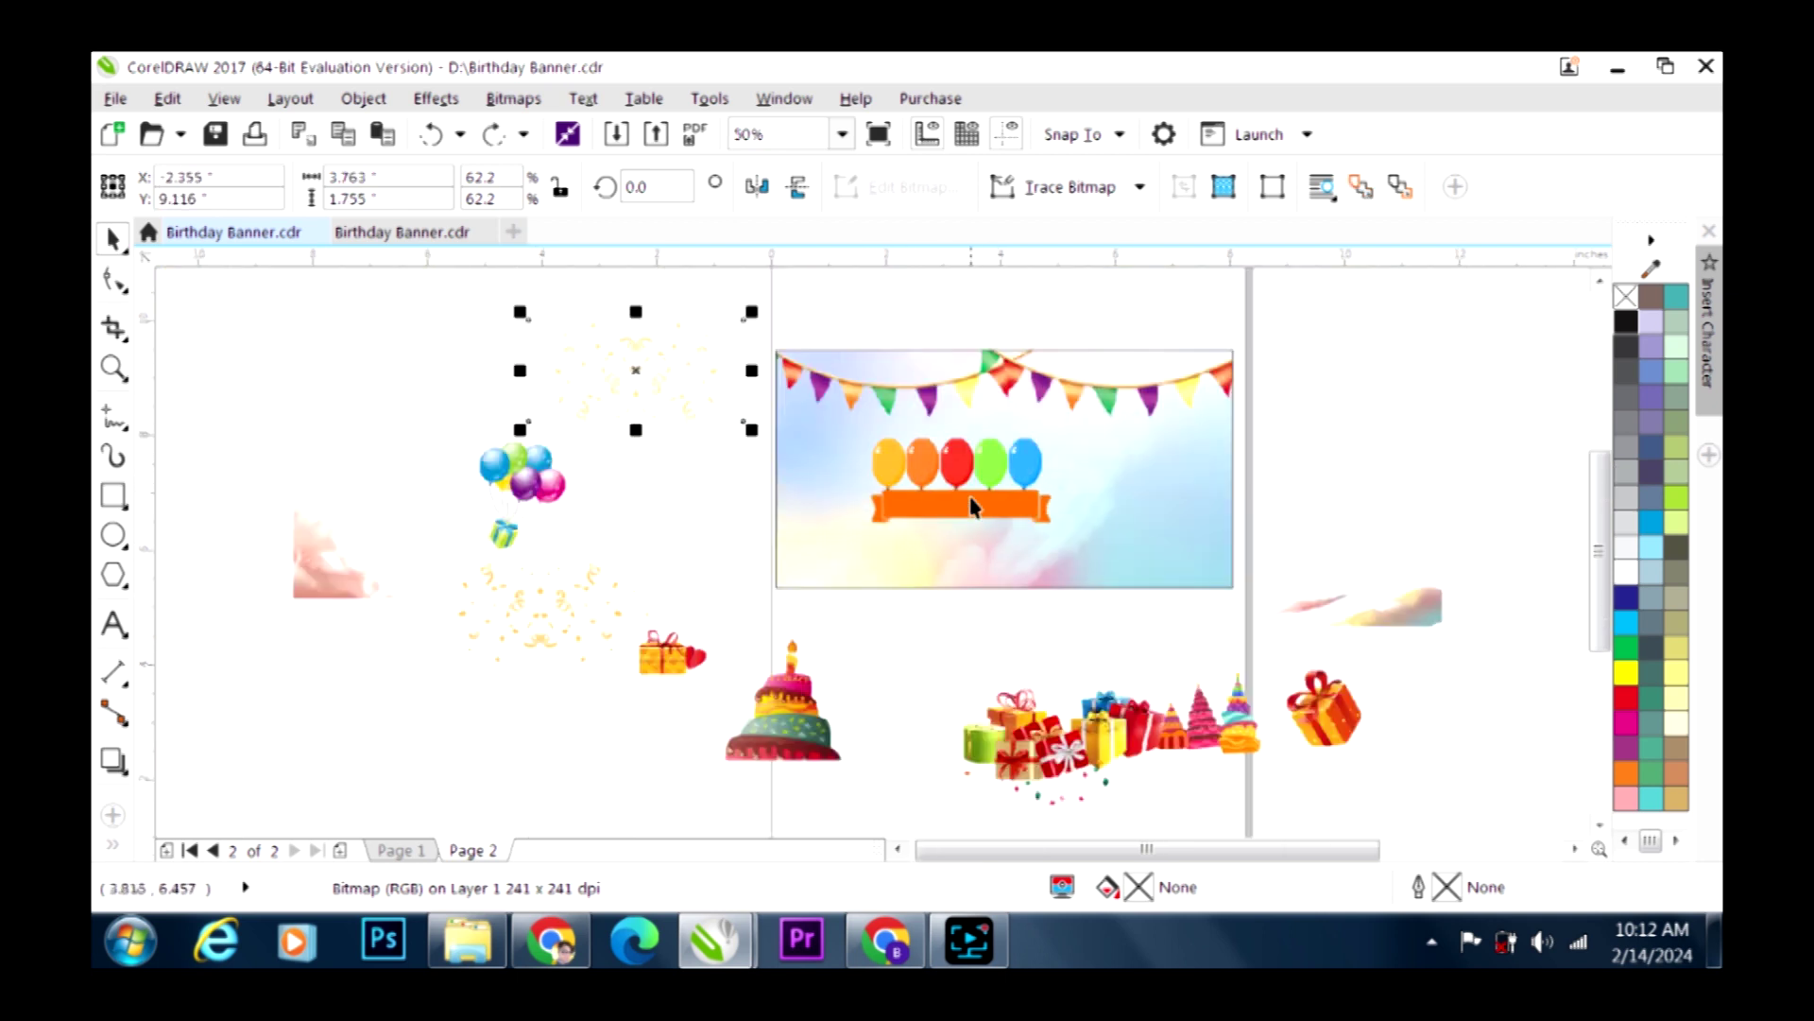
Move the ribbon down clear of the balloons and center it horizontally under the balloon row
{"action": "left_click", "coordinate": [961, 500]}
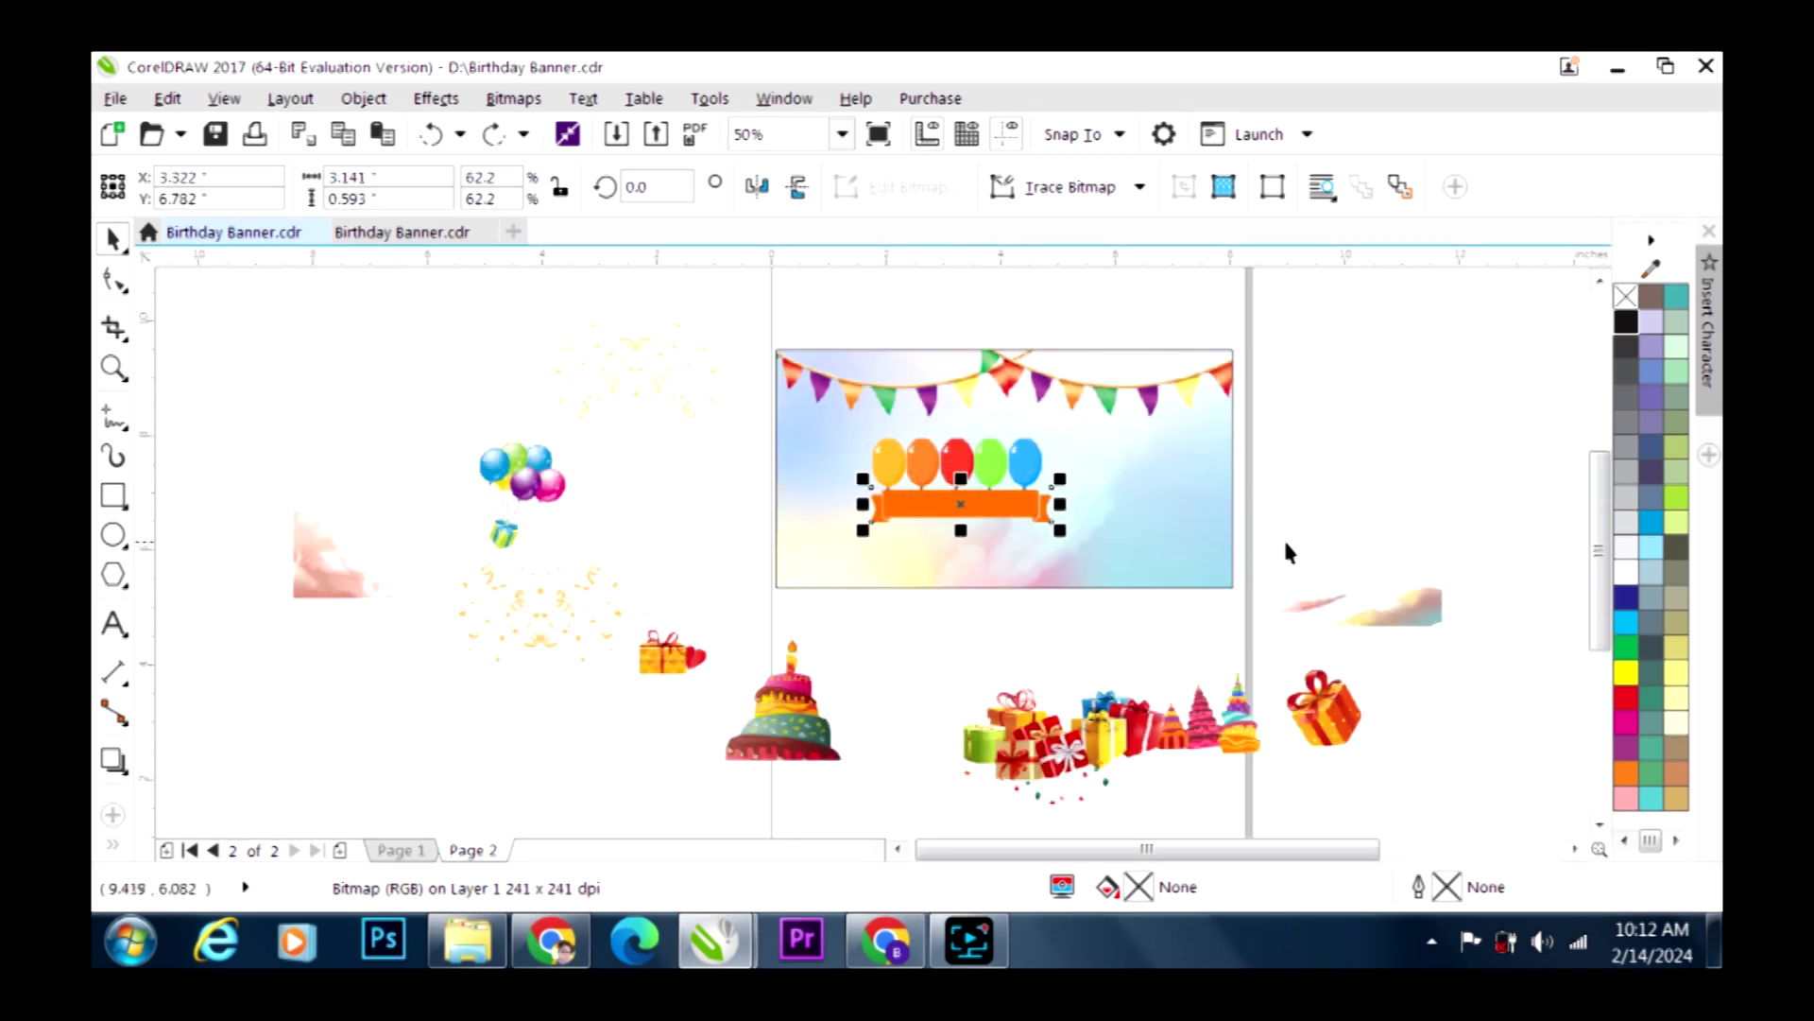
{"action": "left_click_drag", "start_coordinate": [1022, 499], "coordinate": [1022, 541]}
{"action": "left_click_drag", "start_coordinate": [1291, 413], "coordinate": [853, 507]}
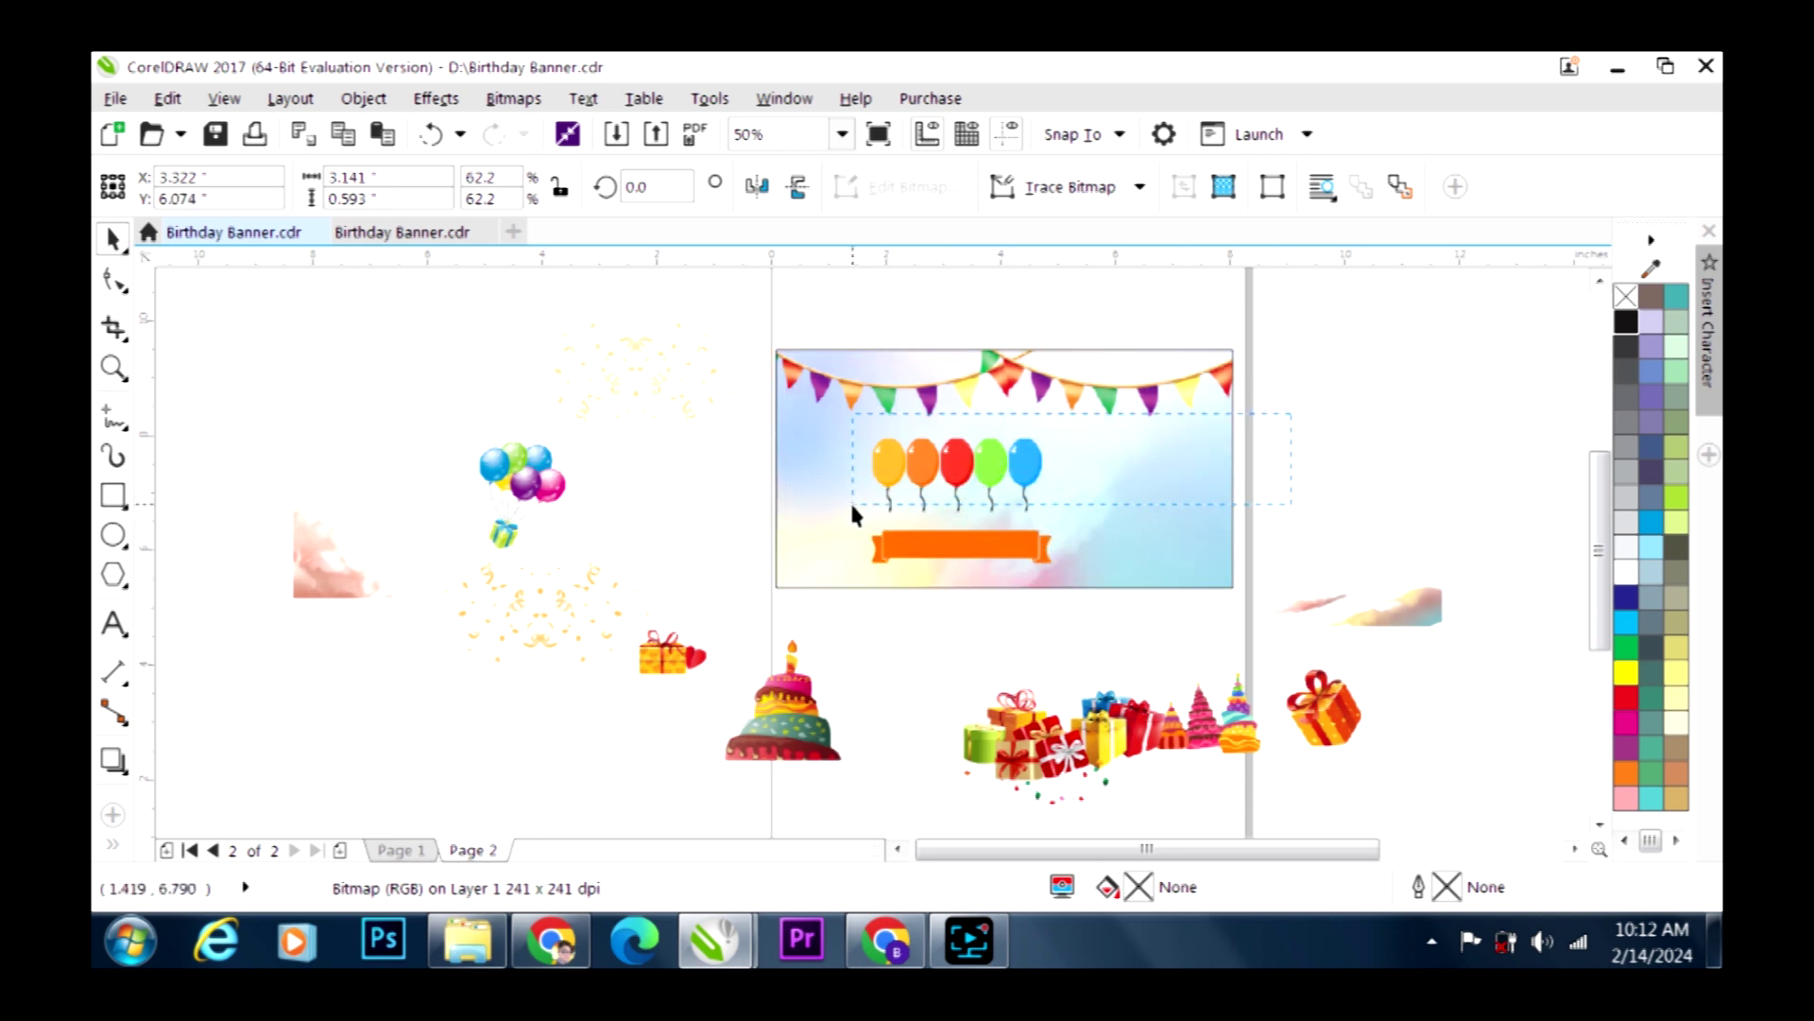
{"action": "left_click_drag", "start_coordinate": [850, 511], "coordinate": [842, 522]}
{"action": "left_click", "coordinate": [933, 539]}
{"action": "left_click", "coordinate": [957, 468]}
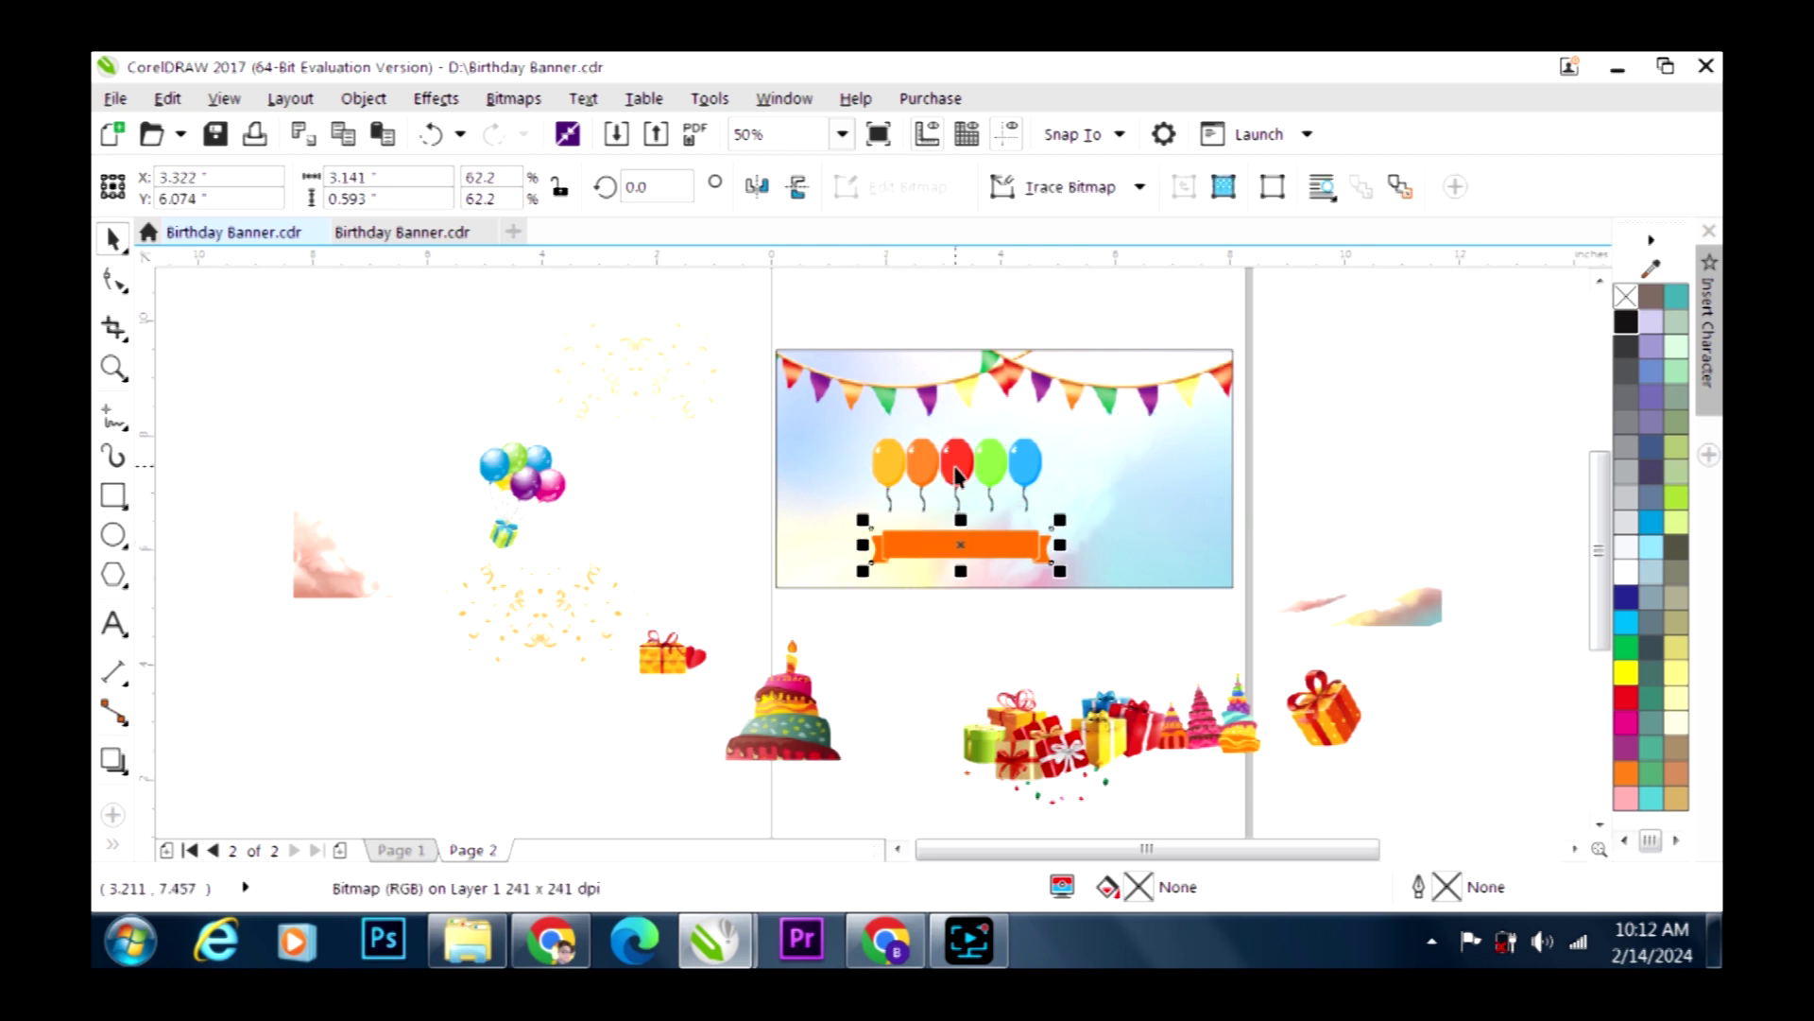
{"action": "left_click", "coordinate": [957, 542], "text": "shift"}
{"action": "left_click", "coordinate": [977, 626]}
Move the ribbon back up so it covers the balloon strings
{"action": "scroll", "coordinate": [957, 543], "scroll_direction": "up", "scroll_amount": 1}
{"action": "left_click_drag", "start_coordinate": [960, 563], "coordinate": [952, 487]}
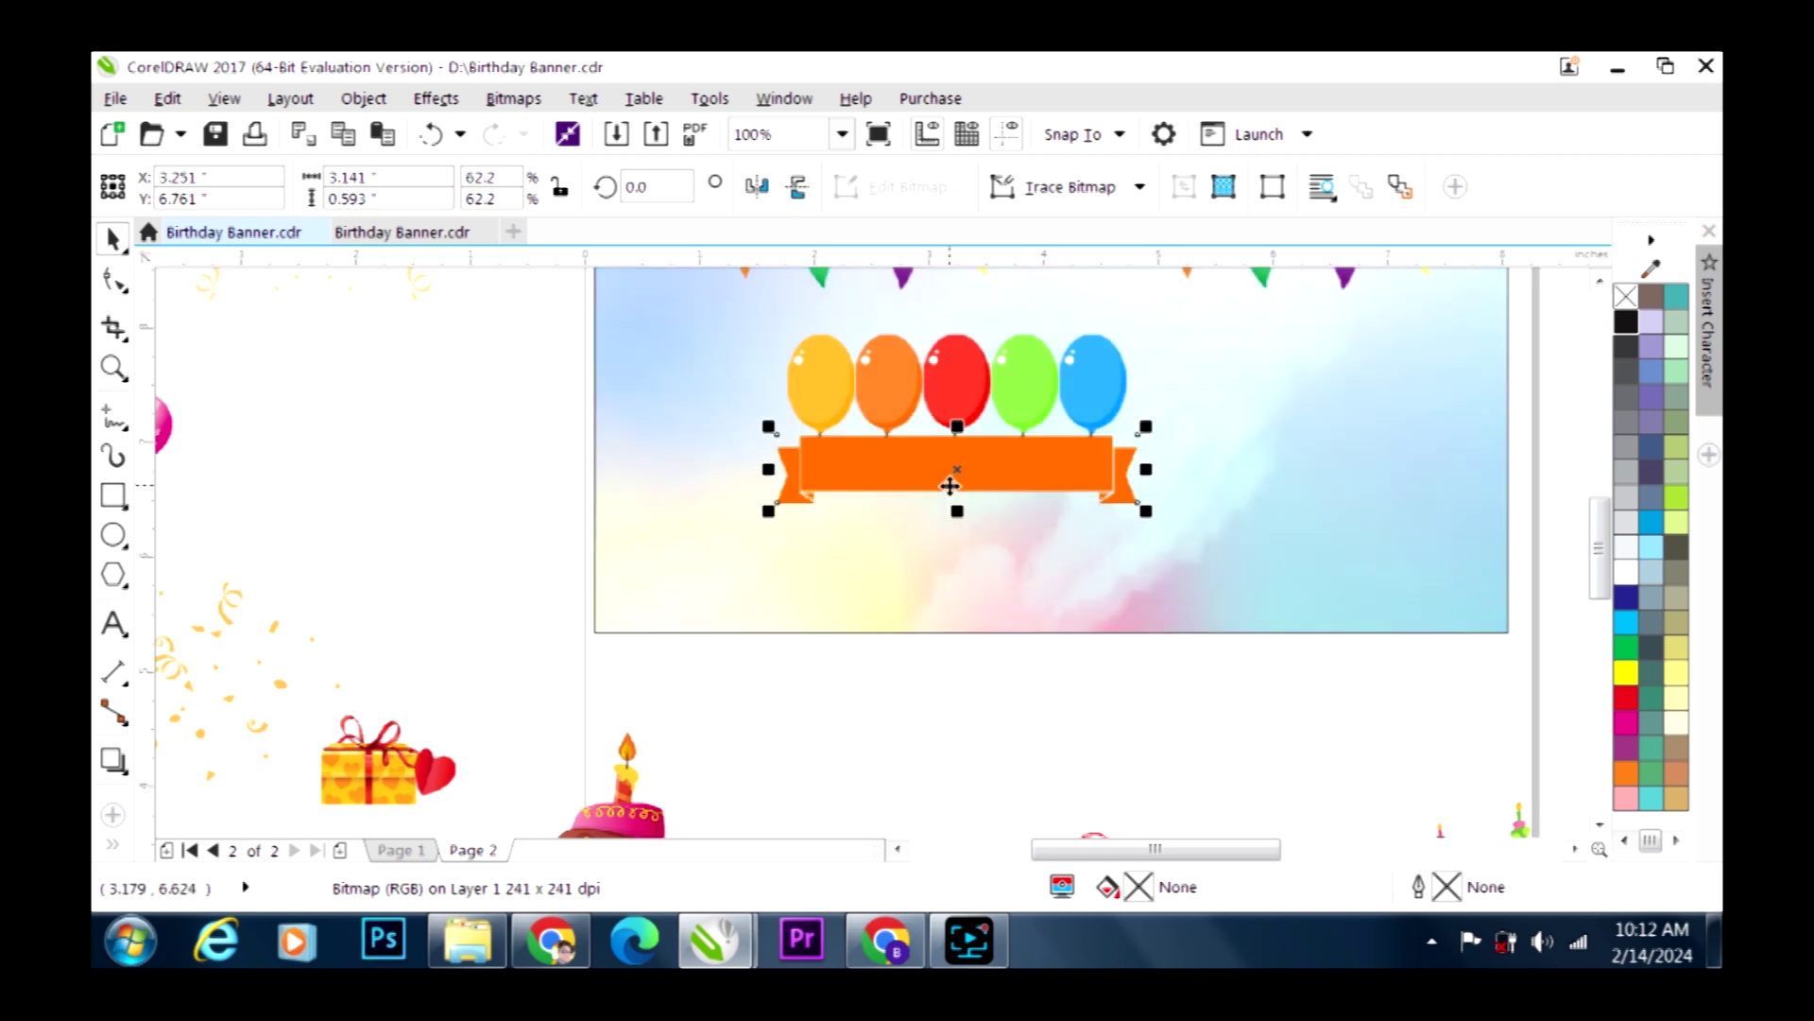
{"action": "scroll", "coordinate": [952, 488], "scroll_direction": "down", "scroll_amount": 1}
{"action": "left_click", "coordinate": [1005, 613]}
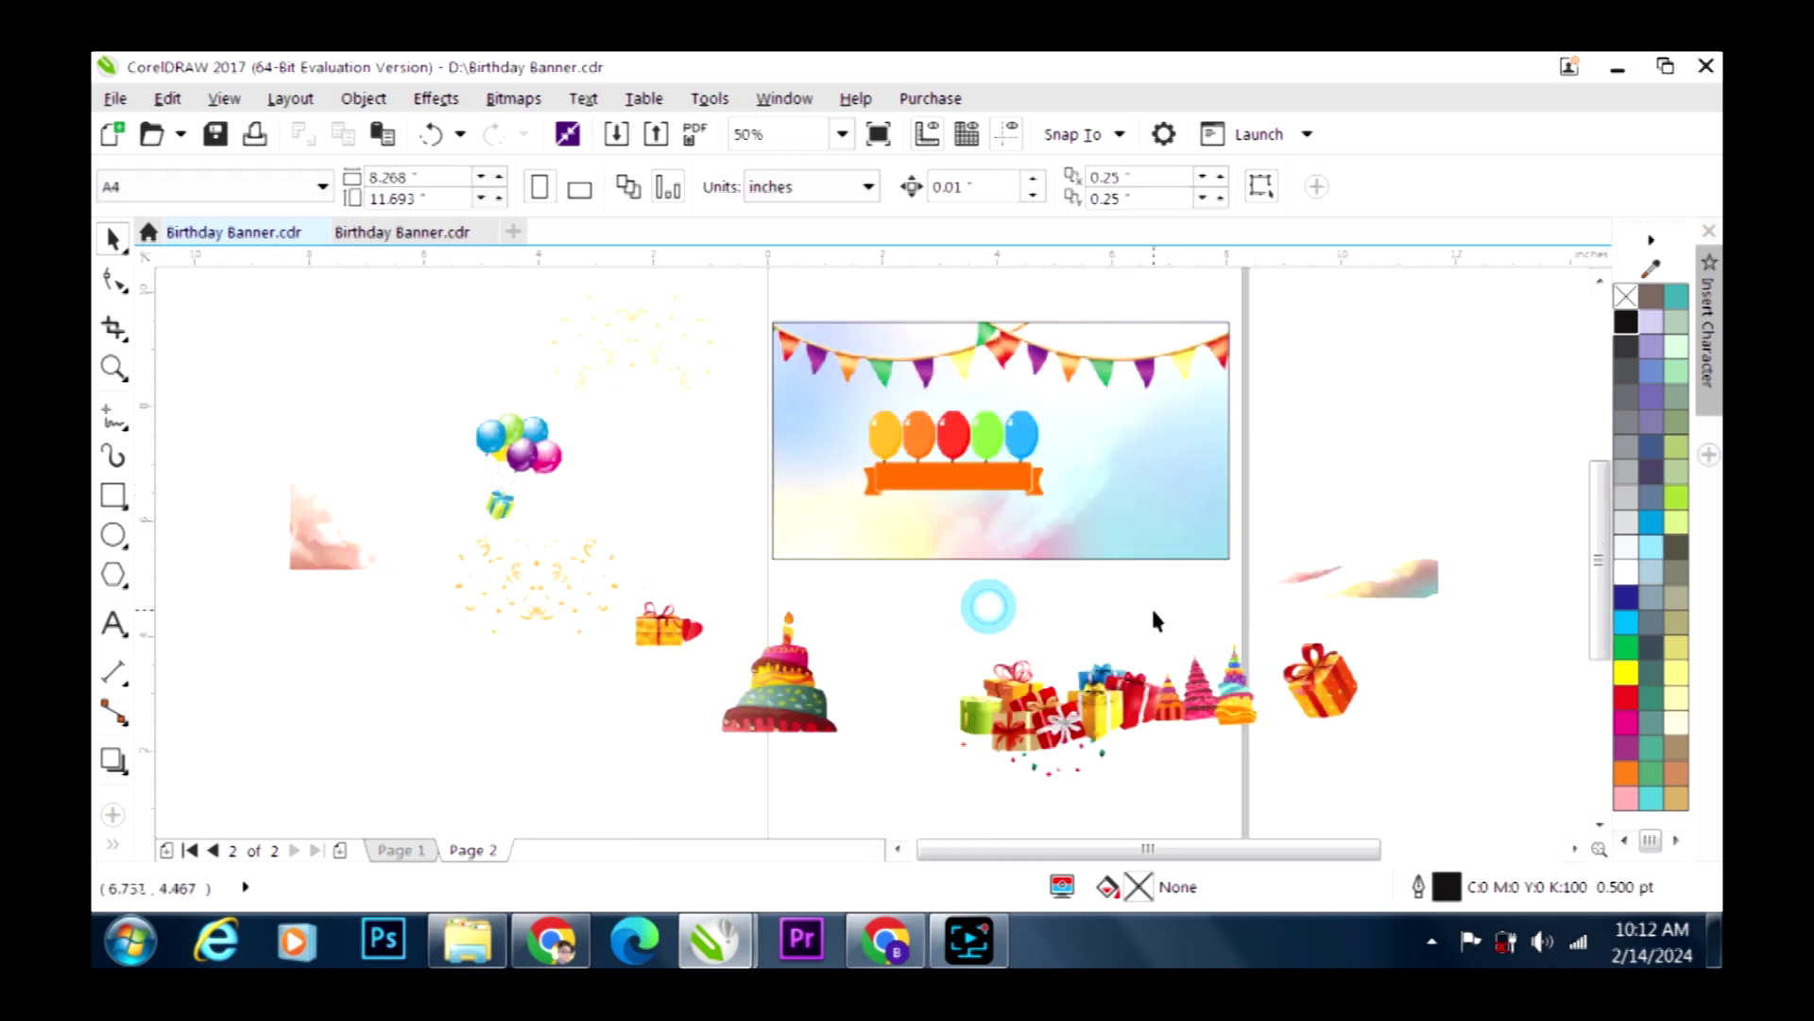
Add the words HAPPY and BIRTHDAY as two separate text objects beside the banner
{"action": "scroll", "coordinate": [990, 497], "scroll_direction": "down", "scroll_amount": 1}
{"action": "scroll", "coordinate": [991, 497], "scroll_direction": "up", "scroll_amount": 1}
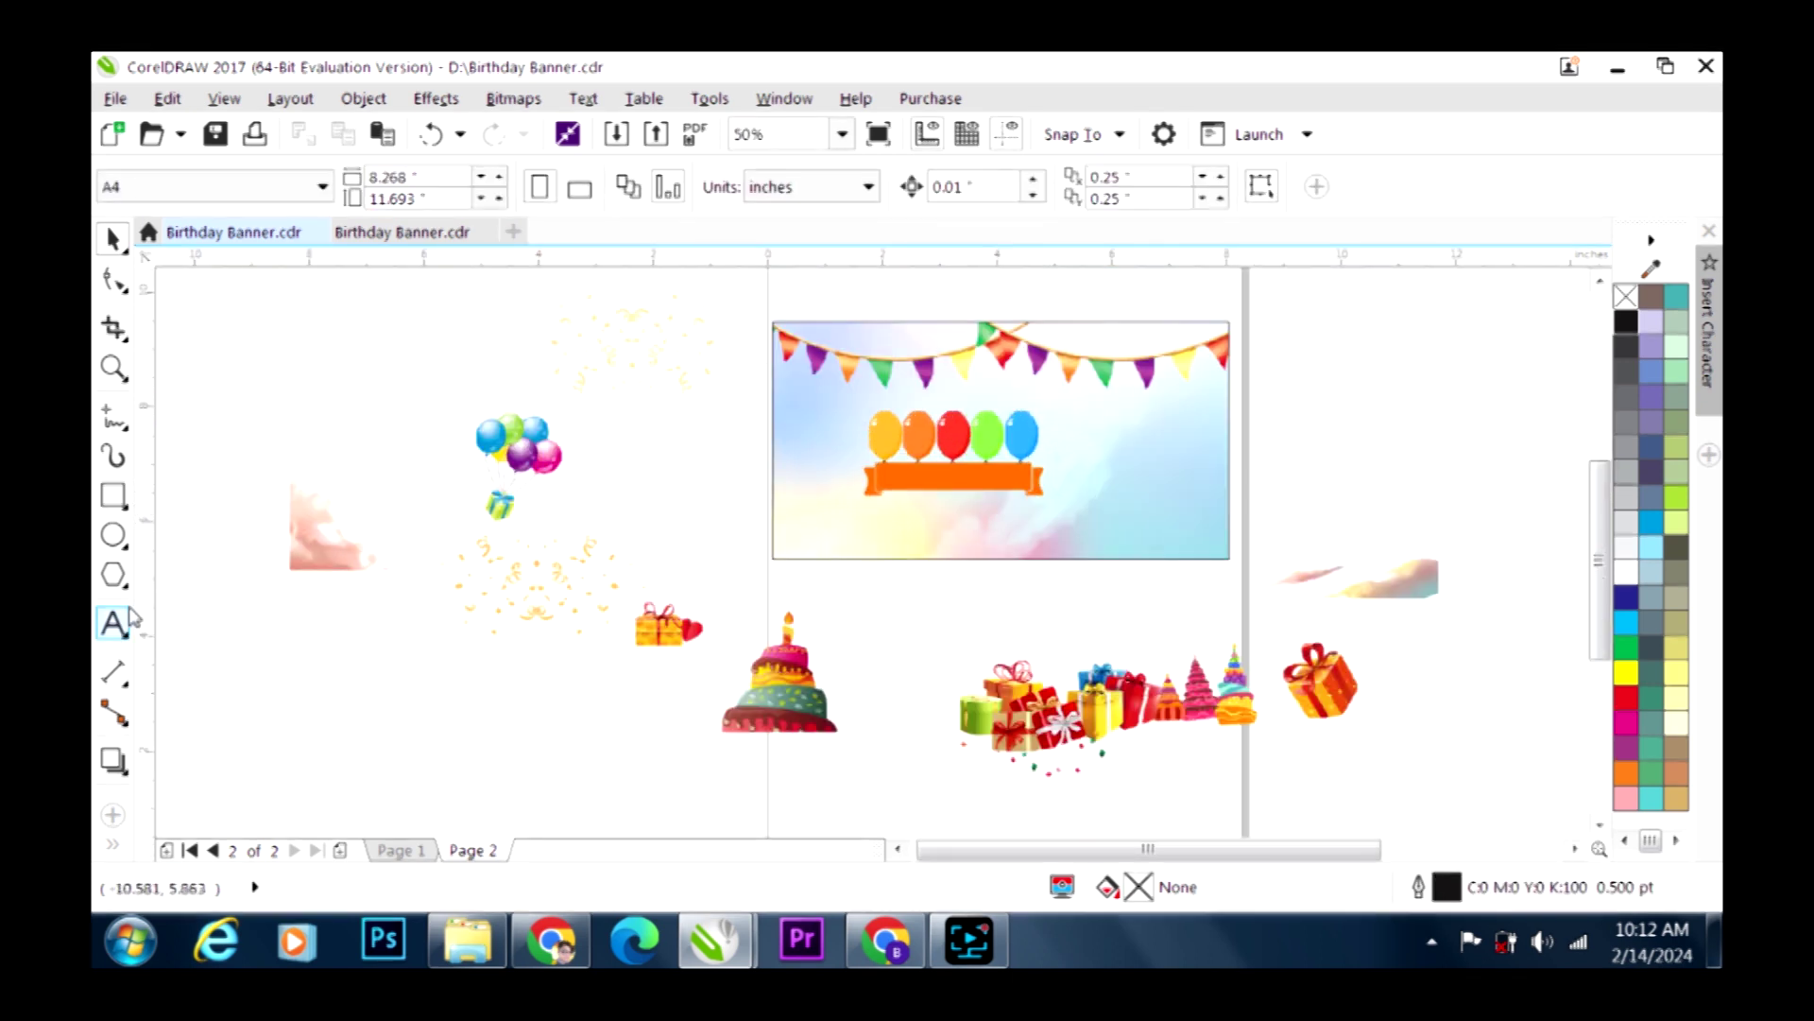
{"action": "left_click", "coordinate": [697, 472]}
{"action": "type", "text": "HAPPY"}
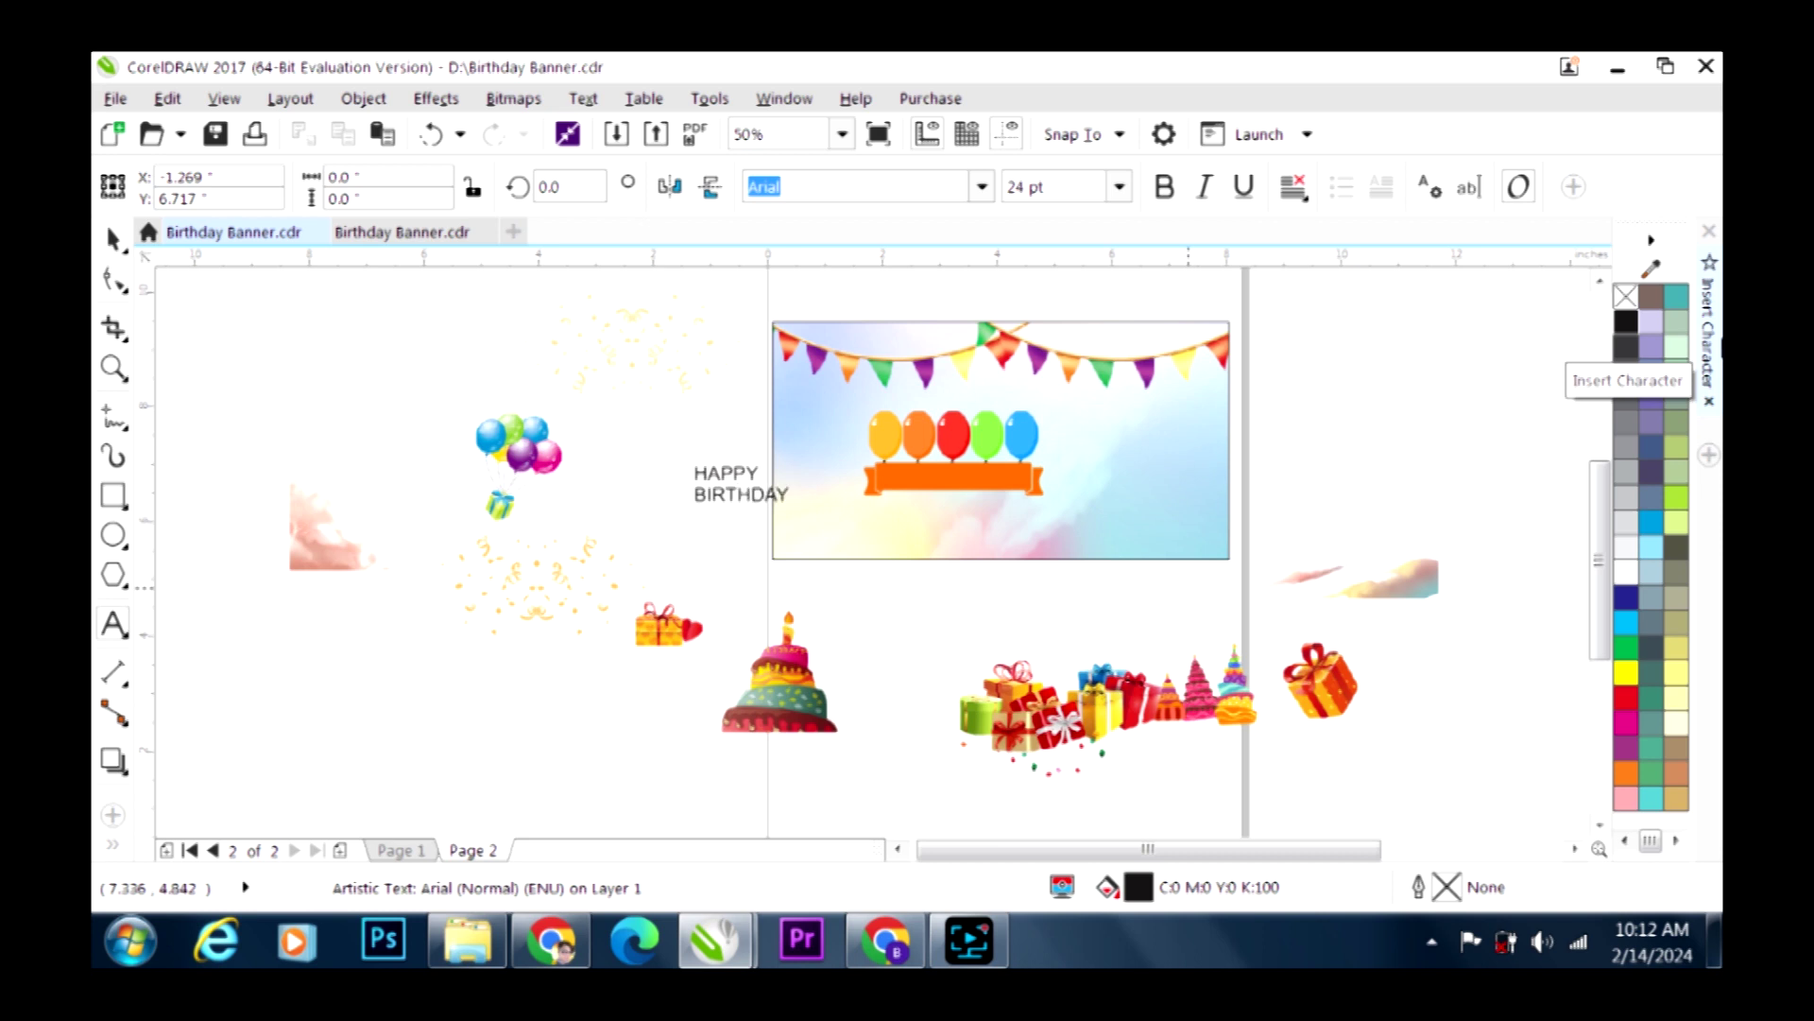
{"action": "key", "text": "ctrl+space"}
Make both the HAPPY and BIRTHDAY texts bold
{"action": "scroll", "coordinate": [628, 492], "scroll_direction": "up", "scroll_amount": 1}
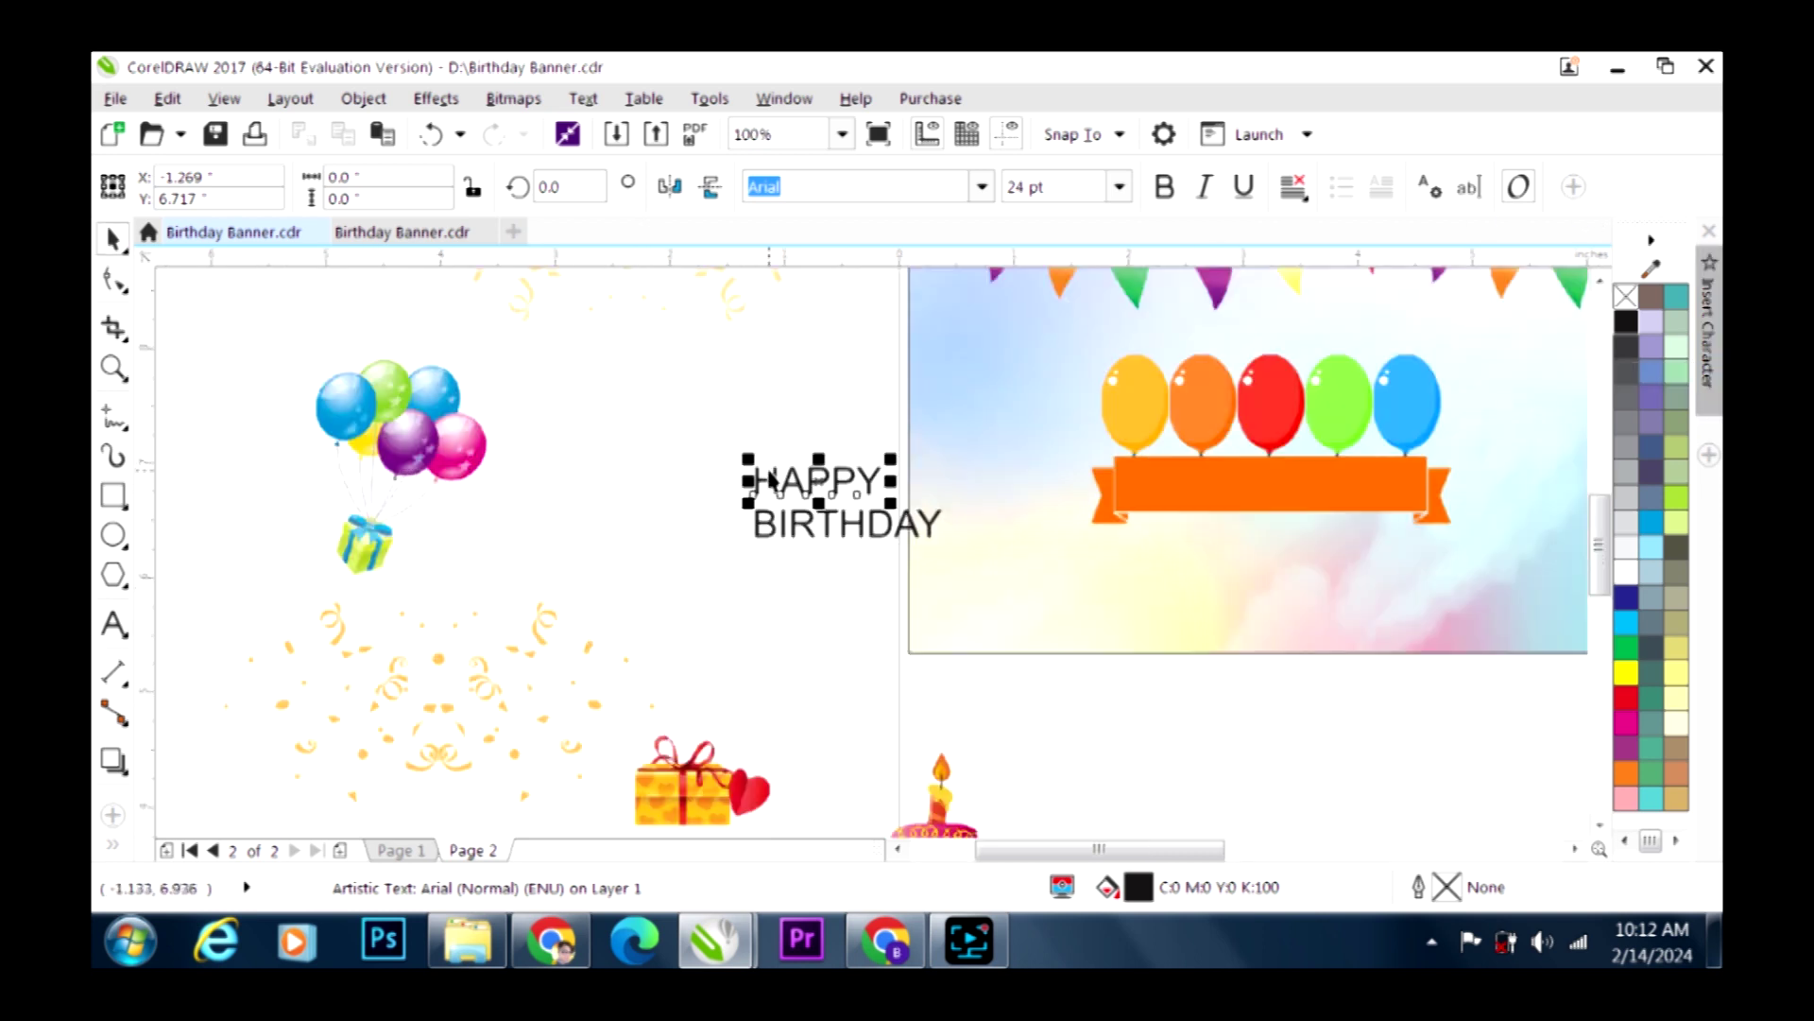
{"action": "left_click", "coordinate": [1175, 197]}
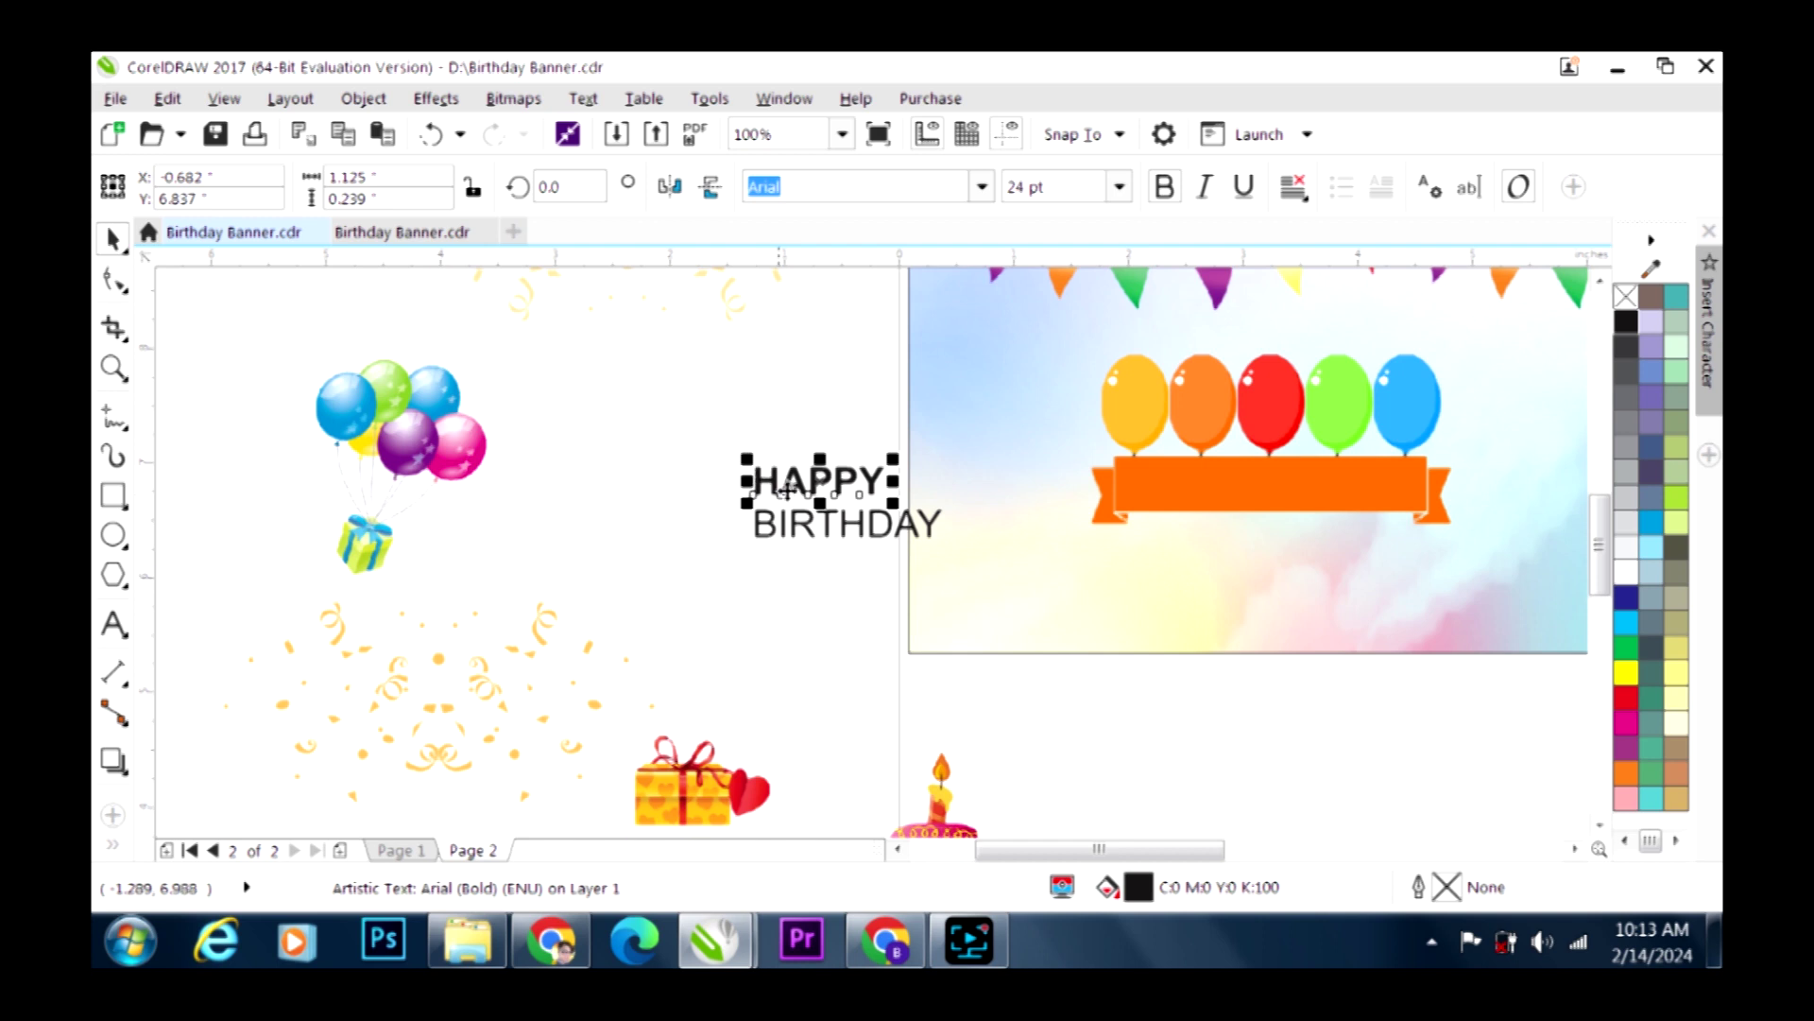
{"action": "left_click", "coordinate": [822, 525]}
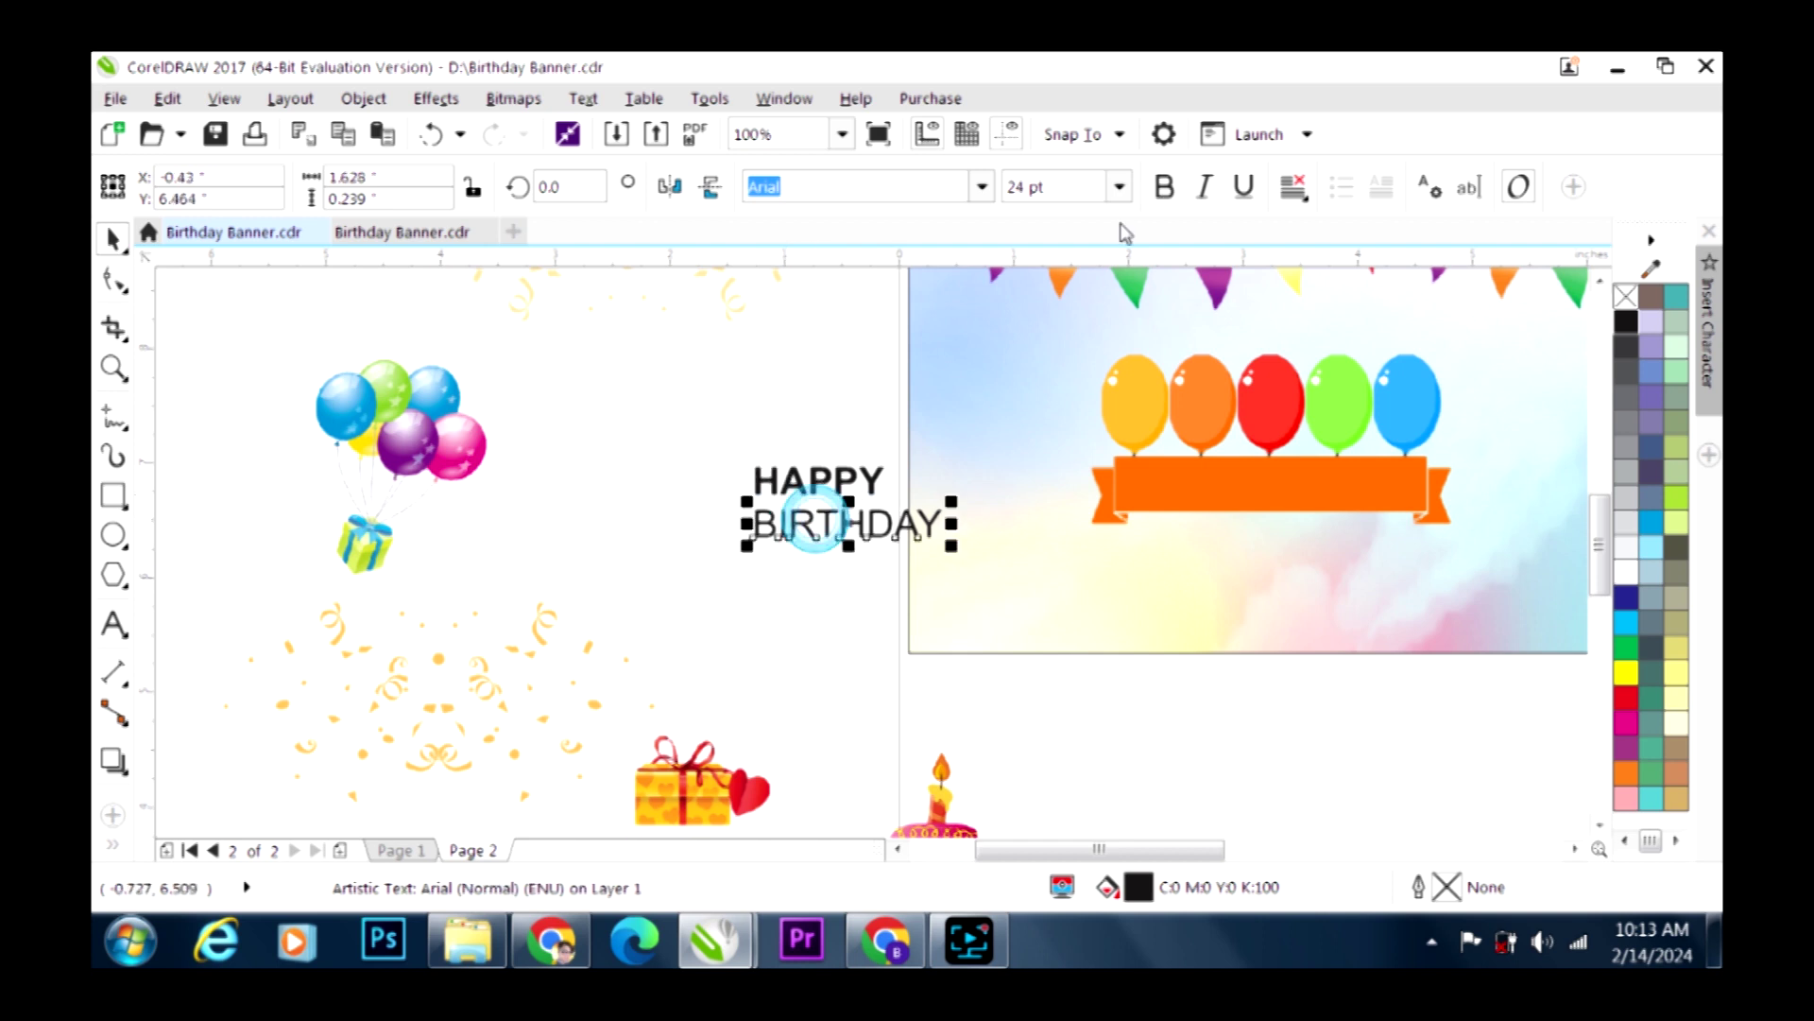
{"action": "left_click", "coordinate": [1164, 186]}
{"action": "left_click", "coordinate": [705, 421]}
Split HAPPY into single letters and place one letter in order on each of the five balloons
{"action": "left_click_drag", "start_coordinate": [767, 480], "coordinate": [1136, 413]}
{"action": "left_click_drag", "start_coordinate": [803, 484], "coordinate": [1206, 412]}
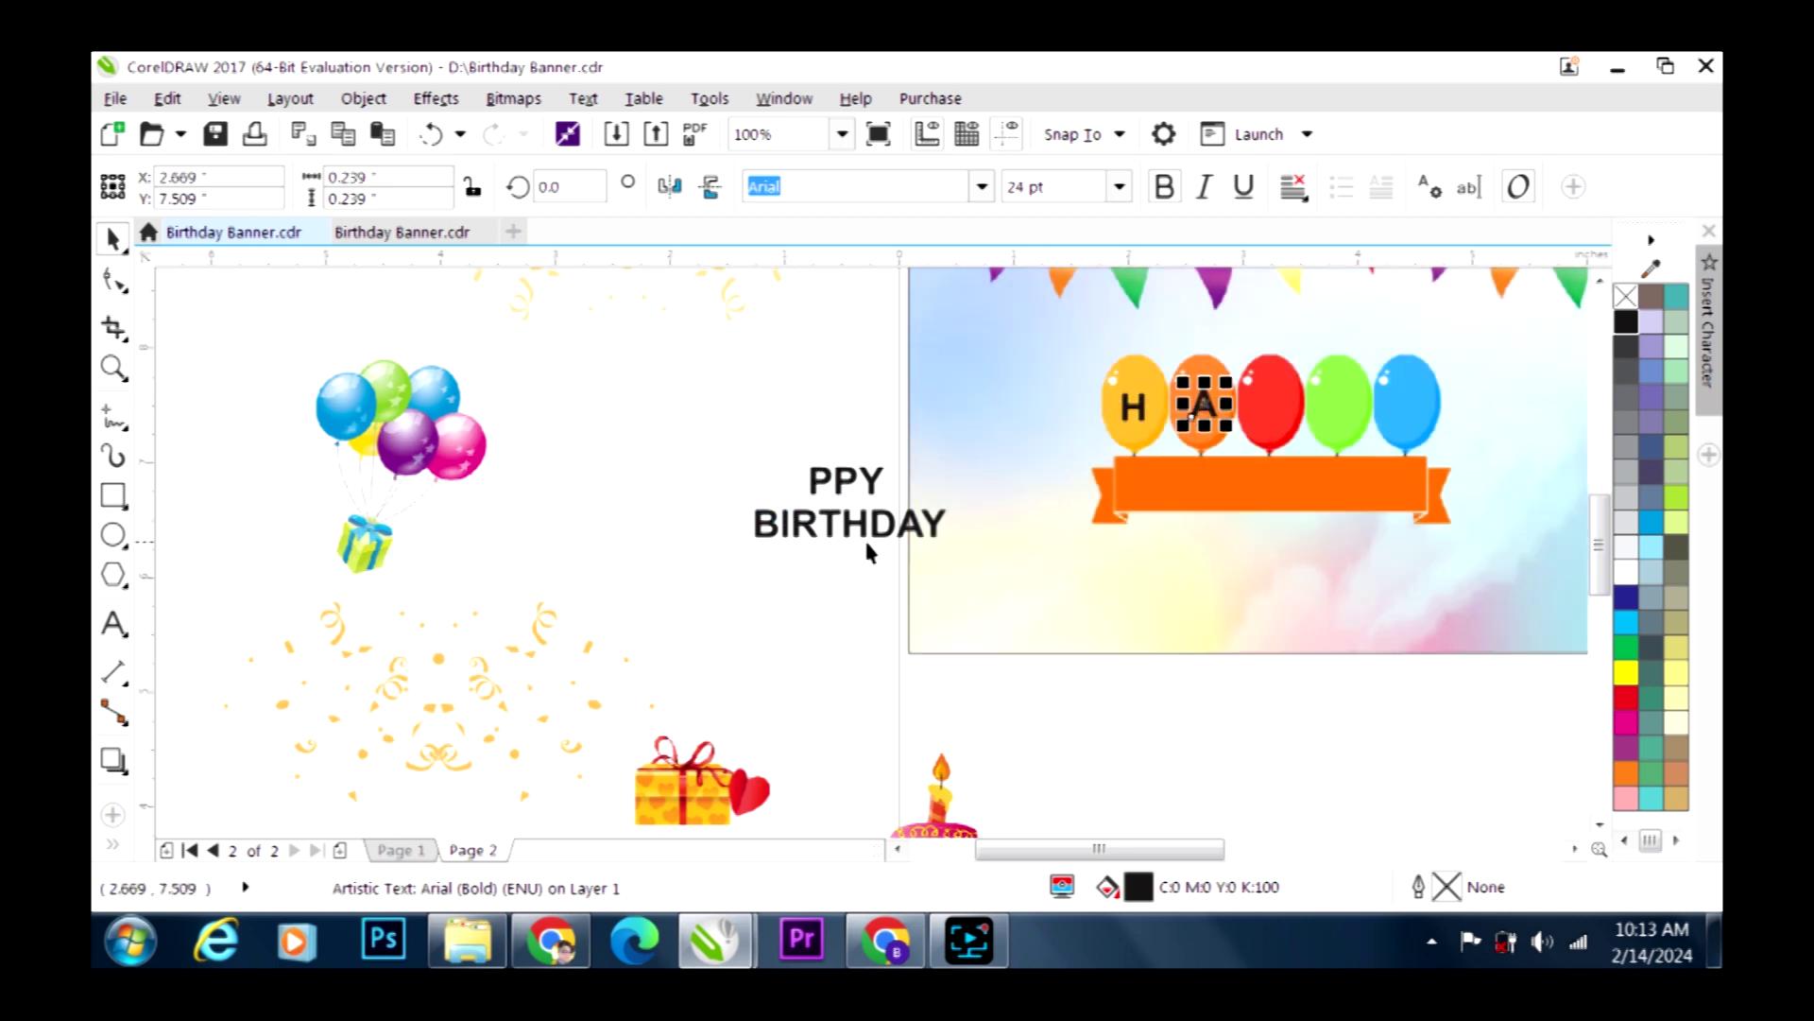
{"action": "left_click_drag", "start_coordinate": [825, 487], "coordinate": [1274, 410]}
{"action": "left_click_drag", "start_coordinate": [859, 488], "coordinate": [1342, 411]}
{"action": "left_click_drag", "start_coordinate": [867, 481], "coordinate": [1398, 423]}
Select the five balloon letters and fill them with white
{"action": "left_click_drag", "start_coordinate": [838, 373], "coordinate": [1514, 440]}
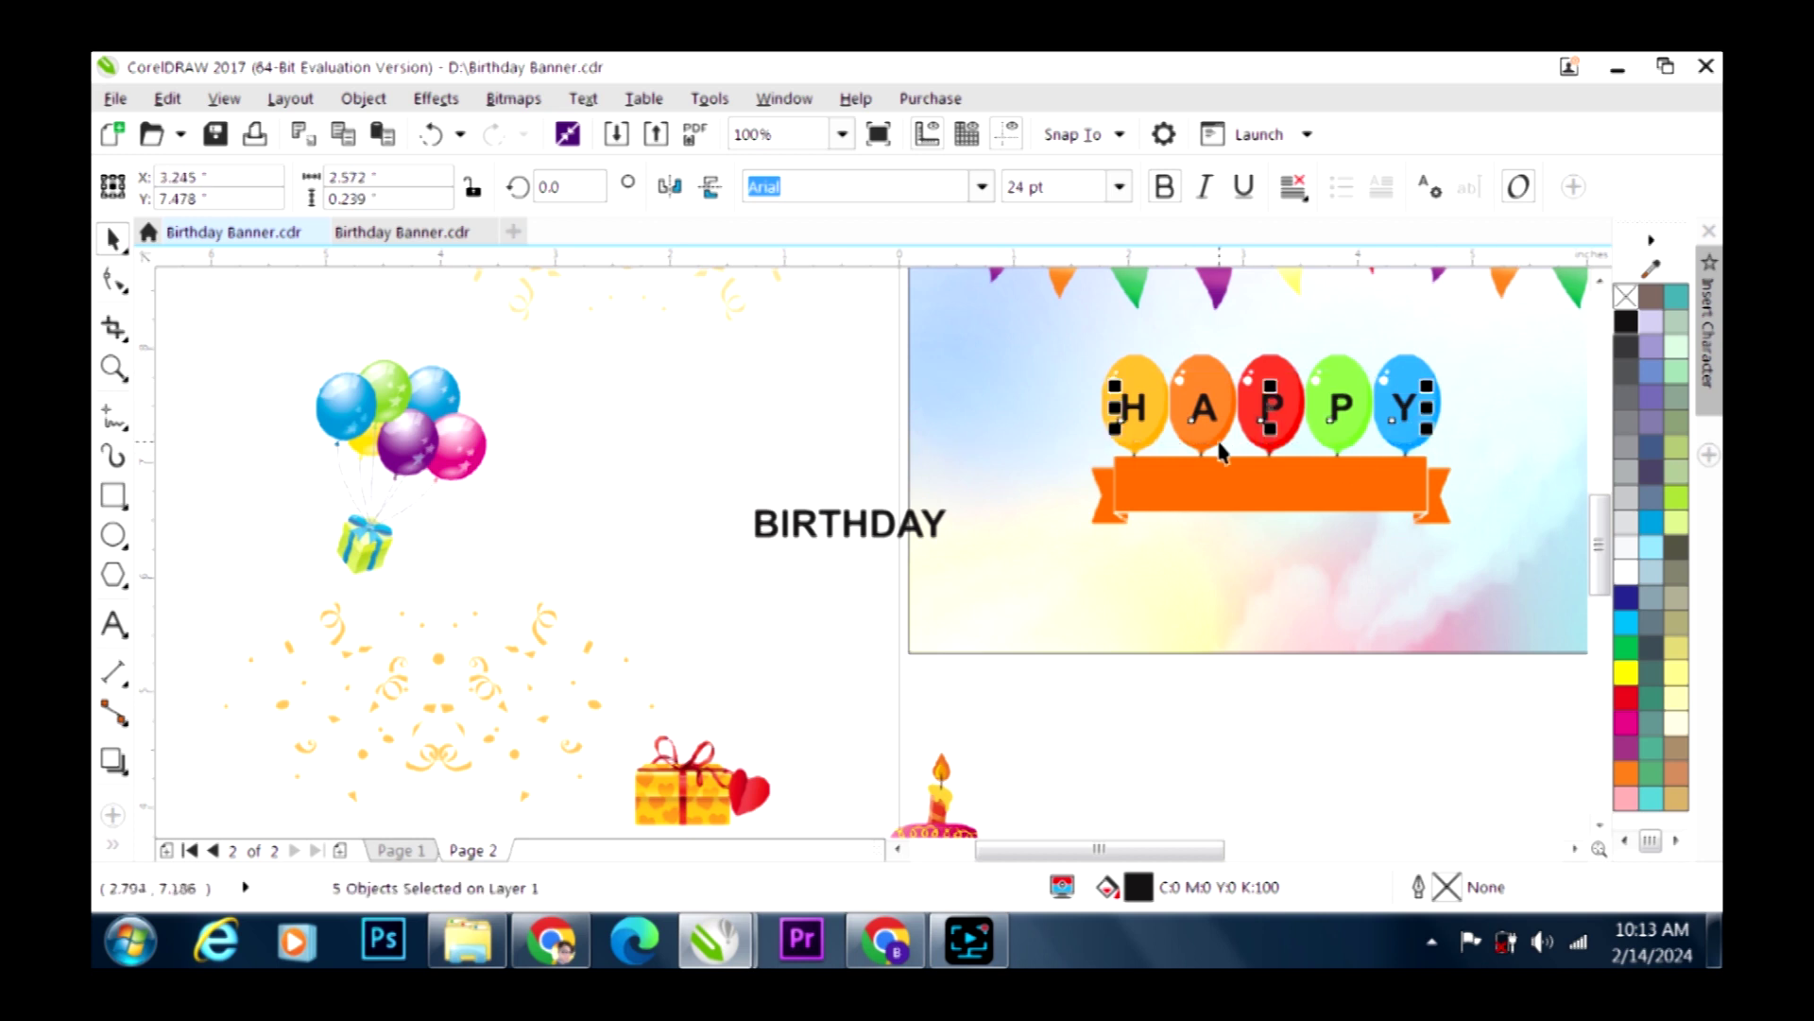
{"action": "left_click", "coordinate": [1625, 572]}
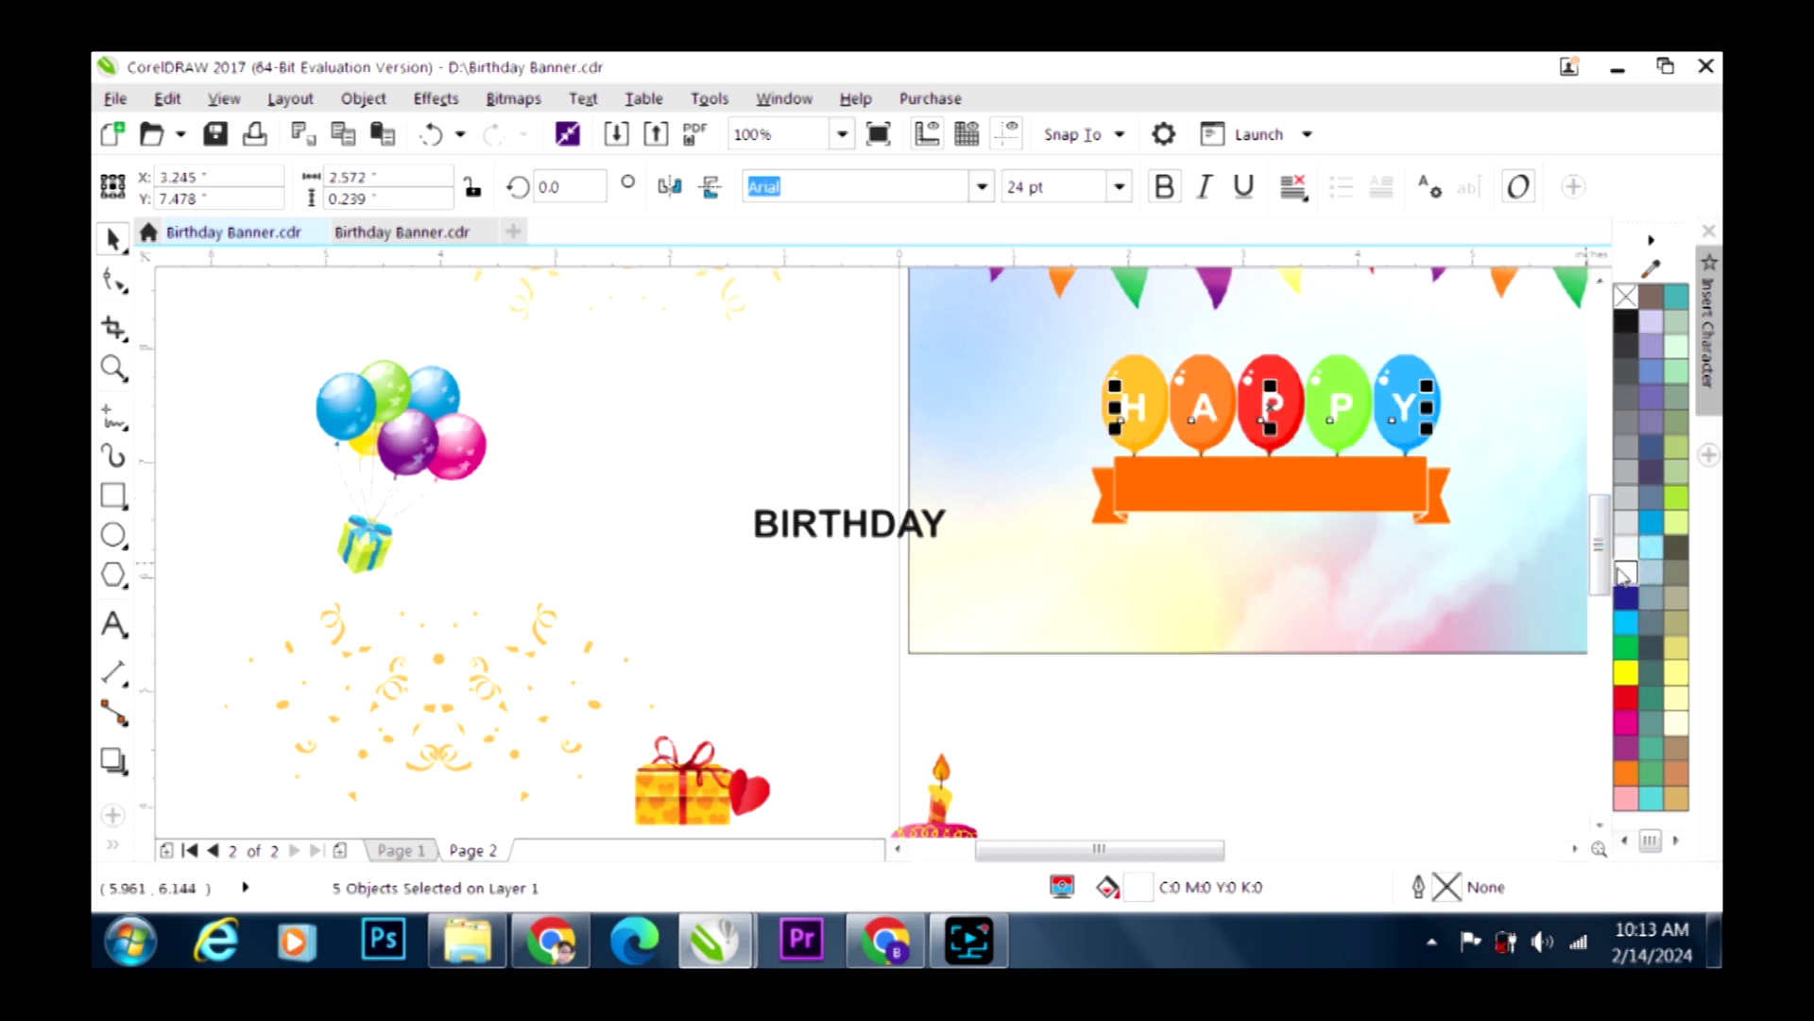
{"action": "left_click", "coordinate": [1319, 723]}
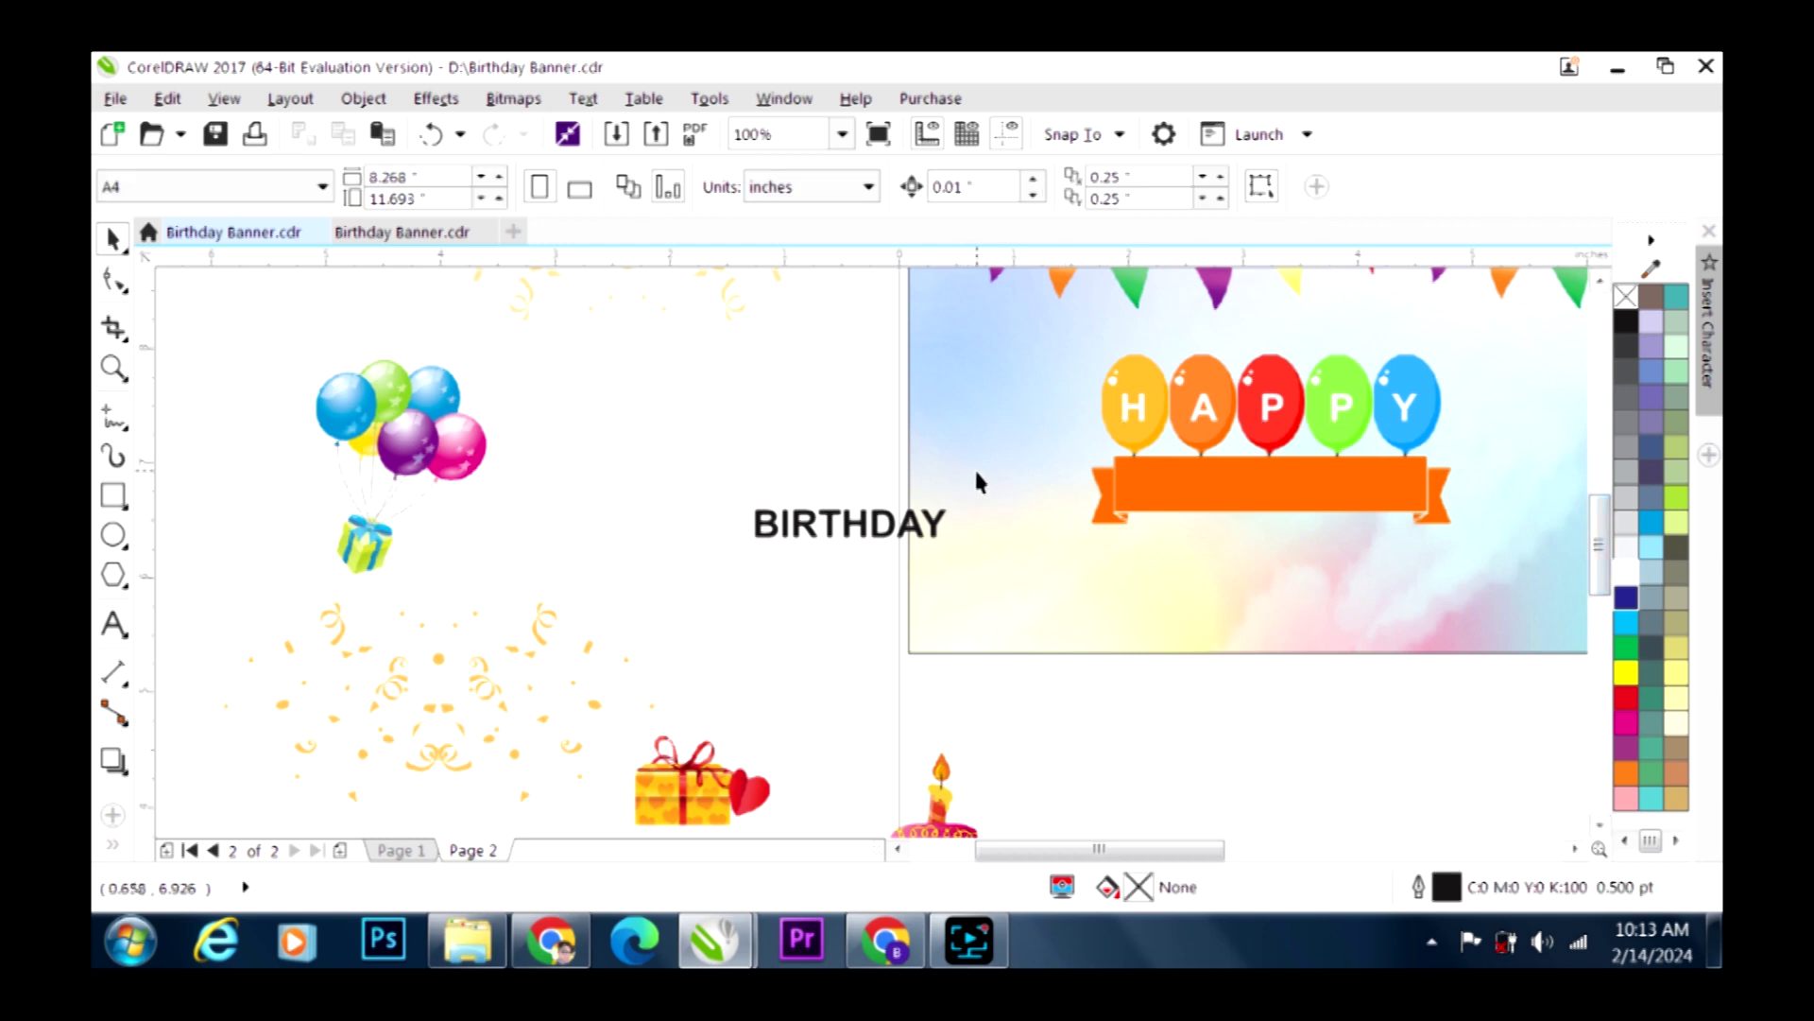
Place the BIRTHDAY text on the orange ribbon, enlarge it to about 26.4 pt, and center it on the ribbon
{"action": "left_click_drag", "start_coordinate": [835, 534], "coordinate": [1327, 496]}
{"action": "scroll", "coordinate": [1377, 508], "scroll_direction": "up", "scroll_amount": 1}
{"action": "left_click", "coordinate": [1365, 503], "text": "shift"}
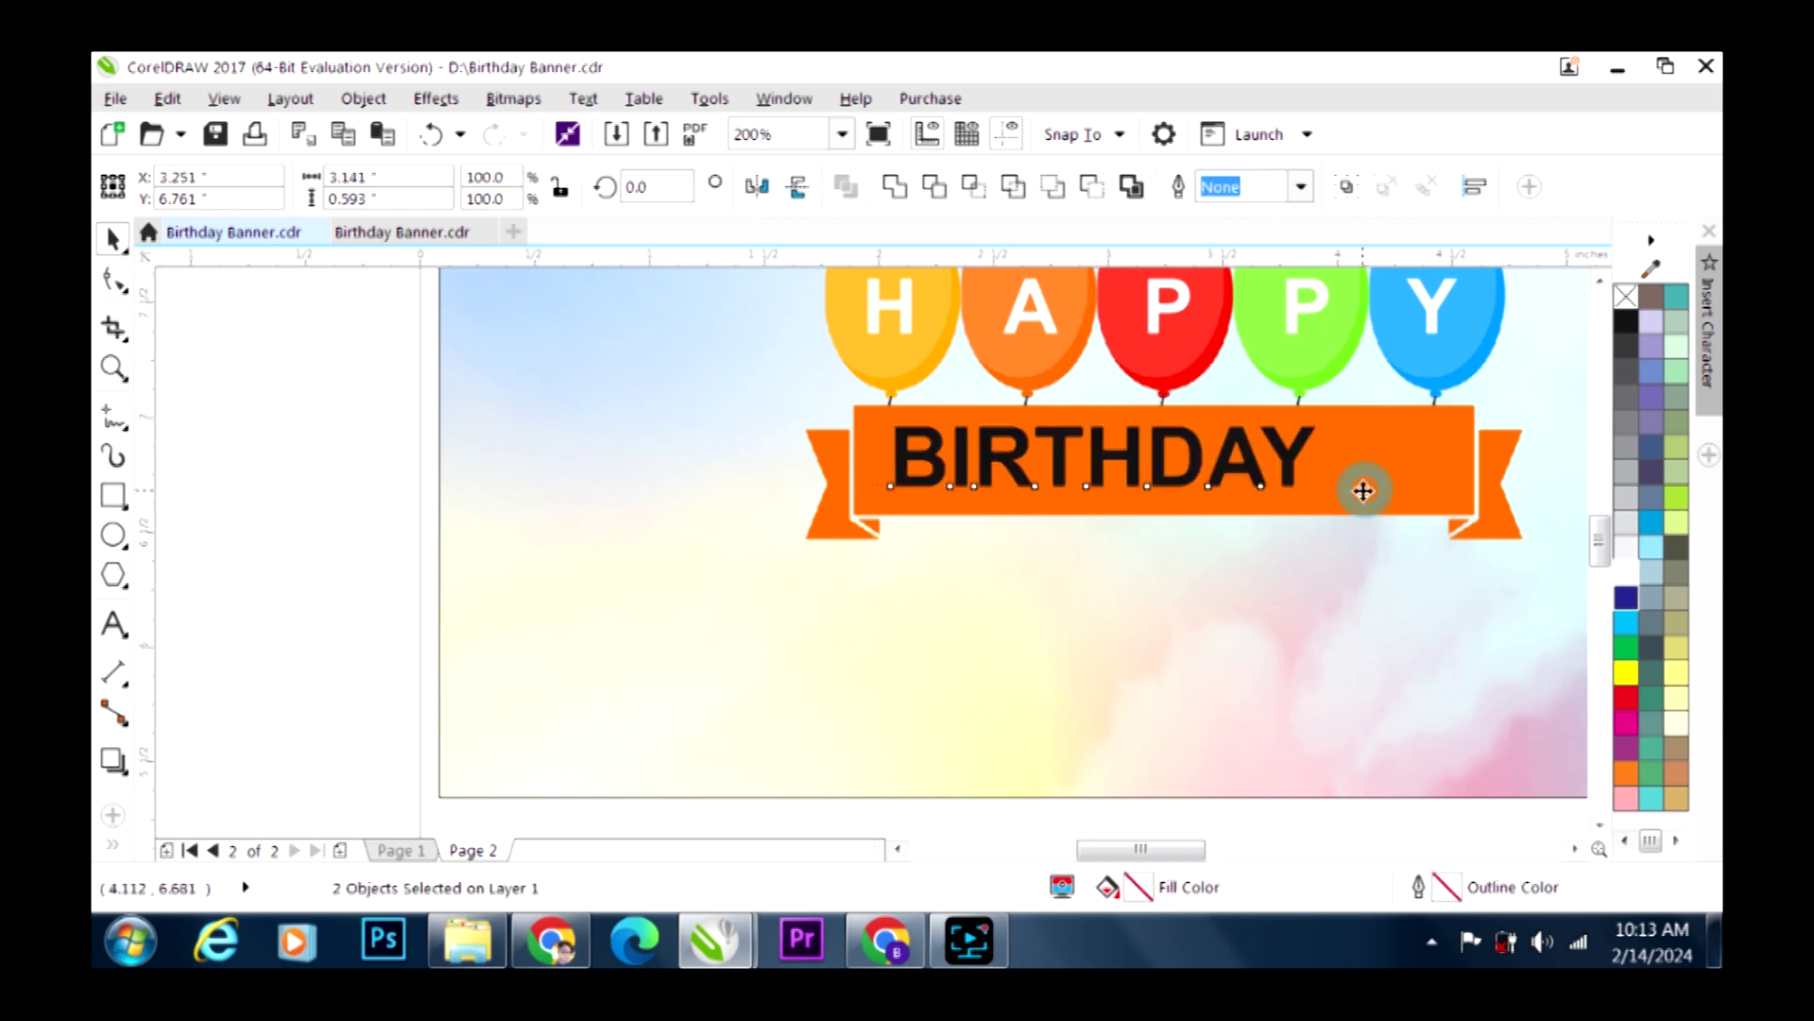
{"action": "key", "text": "c"}
{"action": "key", "text": "e"}
{"action": "left_click", "coordinate": [1234, 581]}
Fill the BIRTHDAY text with white and shift it slightly upward on the ribbon
{"action": "left_click", "coordinate": [1233, 477]}
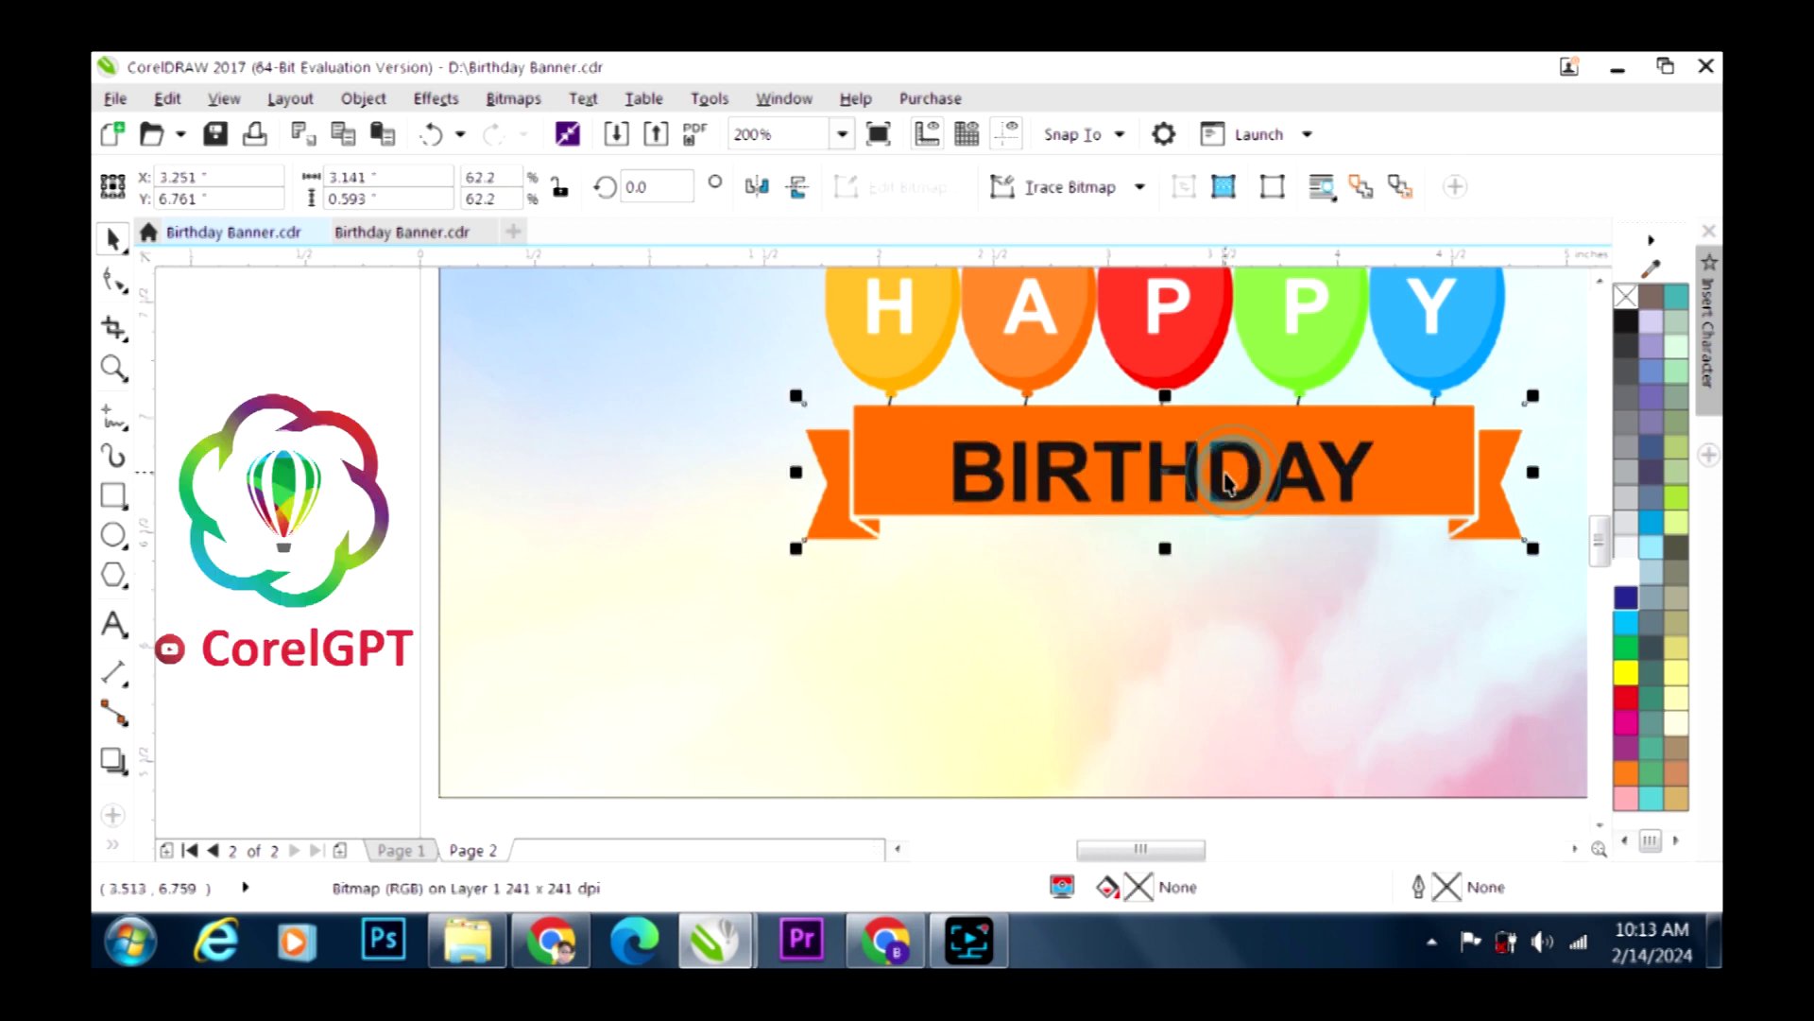
{"action": "left_click", "coordinate": [1625, 572]}
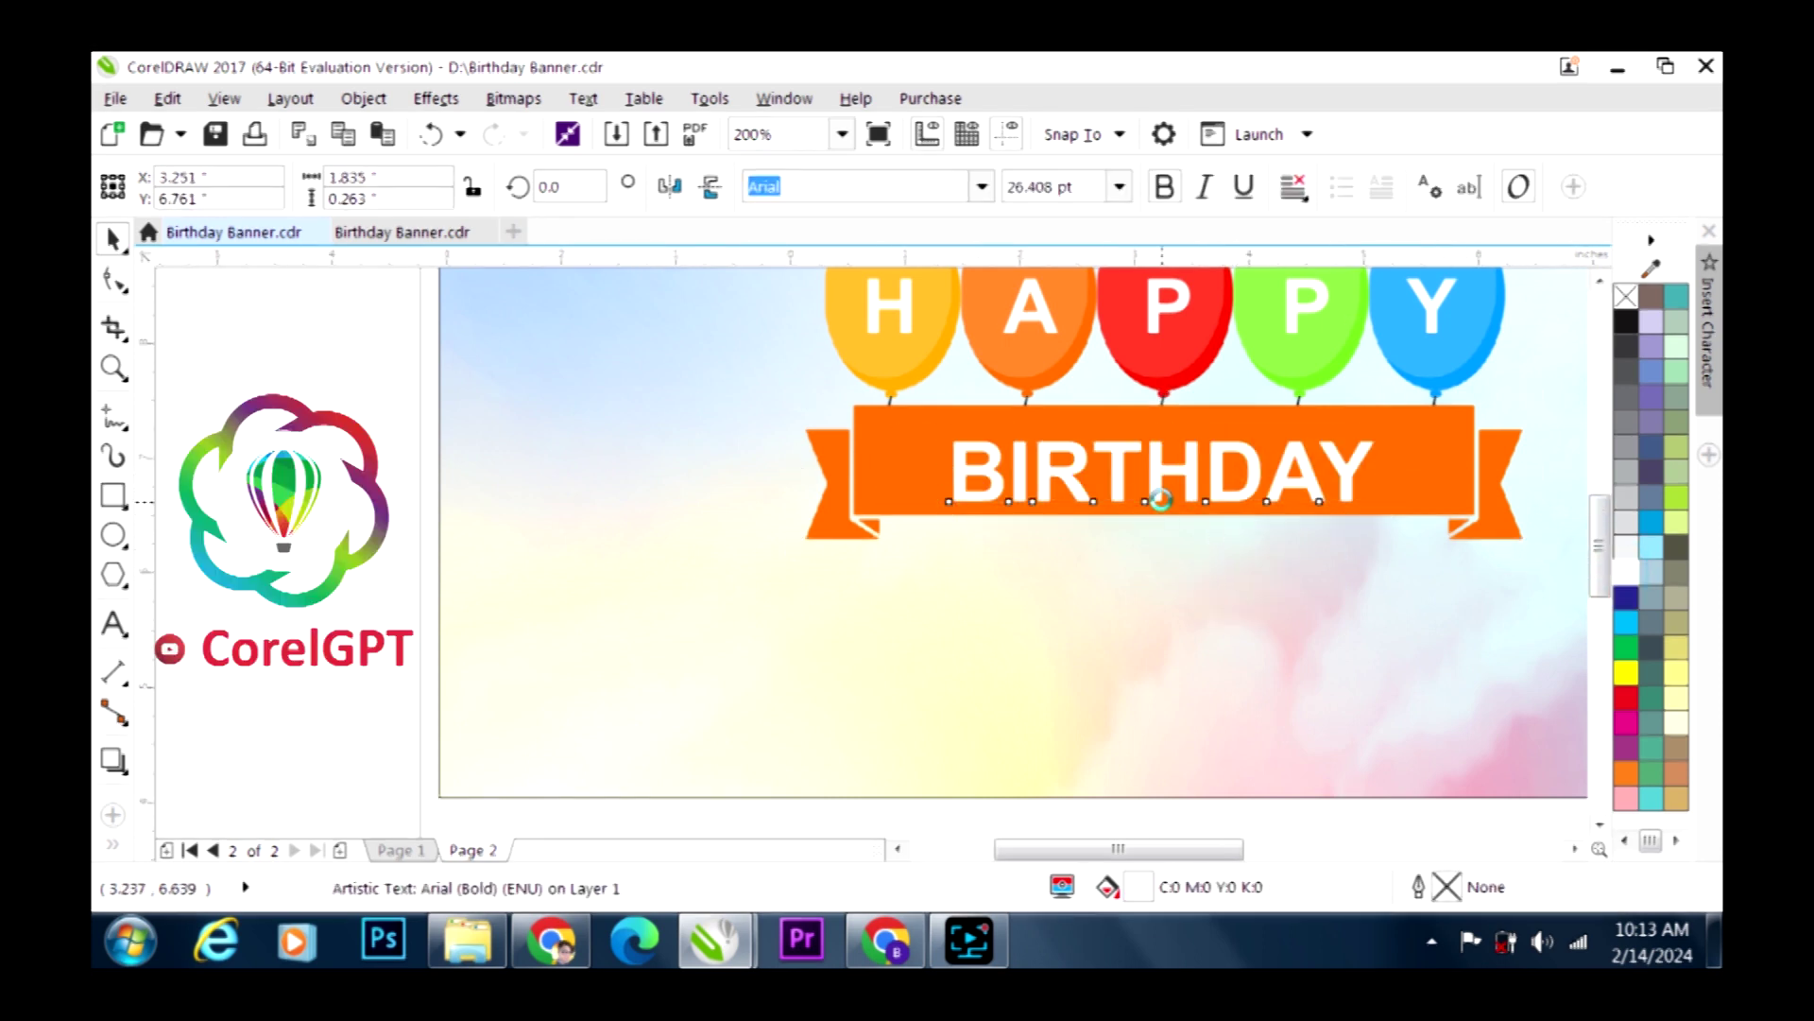
{"action": "scroll", "coordinate": [1154, 496], "scroll_direction": "down", "scroll_amount": 3}
{"action": "key", "text": "Escape"}
{"action": "scroll", "coordinate": [1151, 506], "scroll_direction": "up", "scroll_amount": 1}
{"action": "scroll", "coordinate": [1151, 507], "scroll_direction": "up", "scroll_amount": 3}
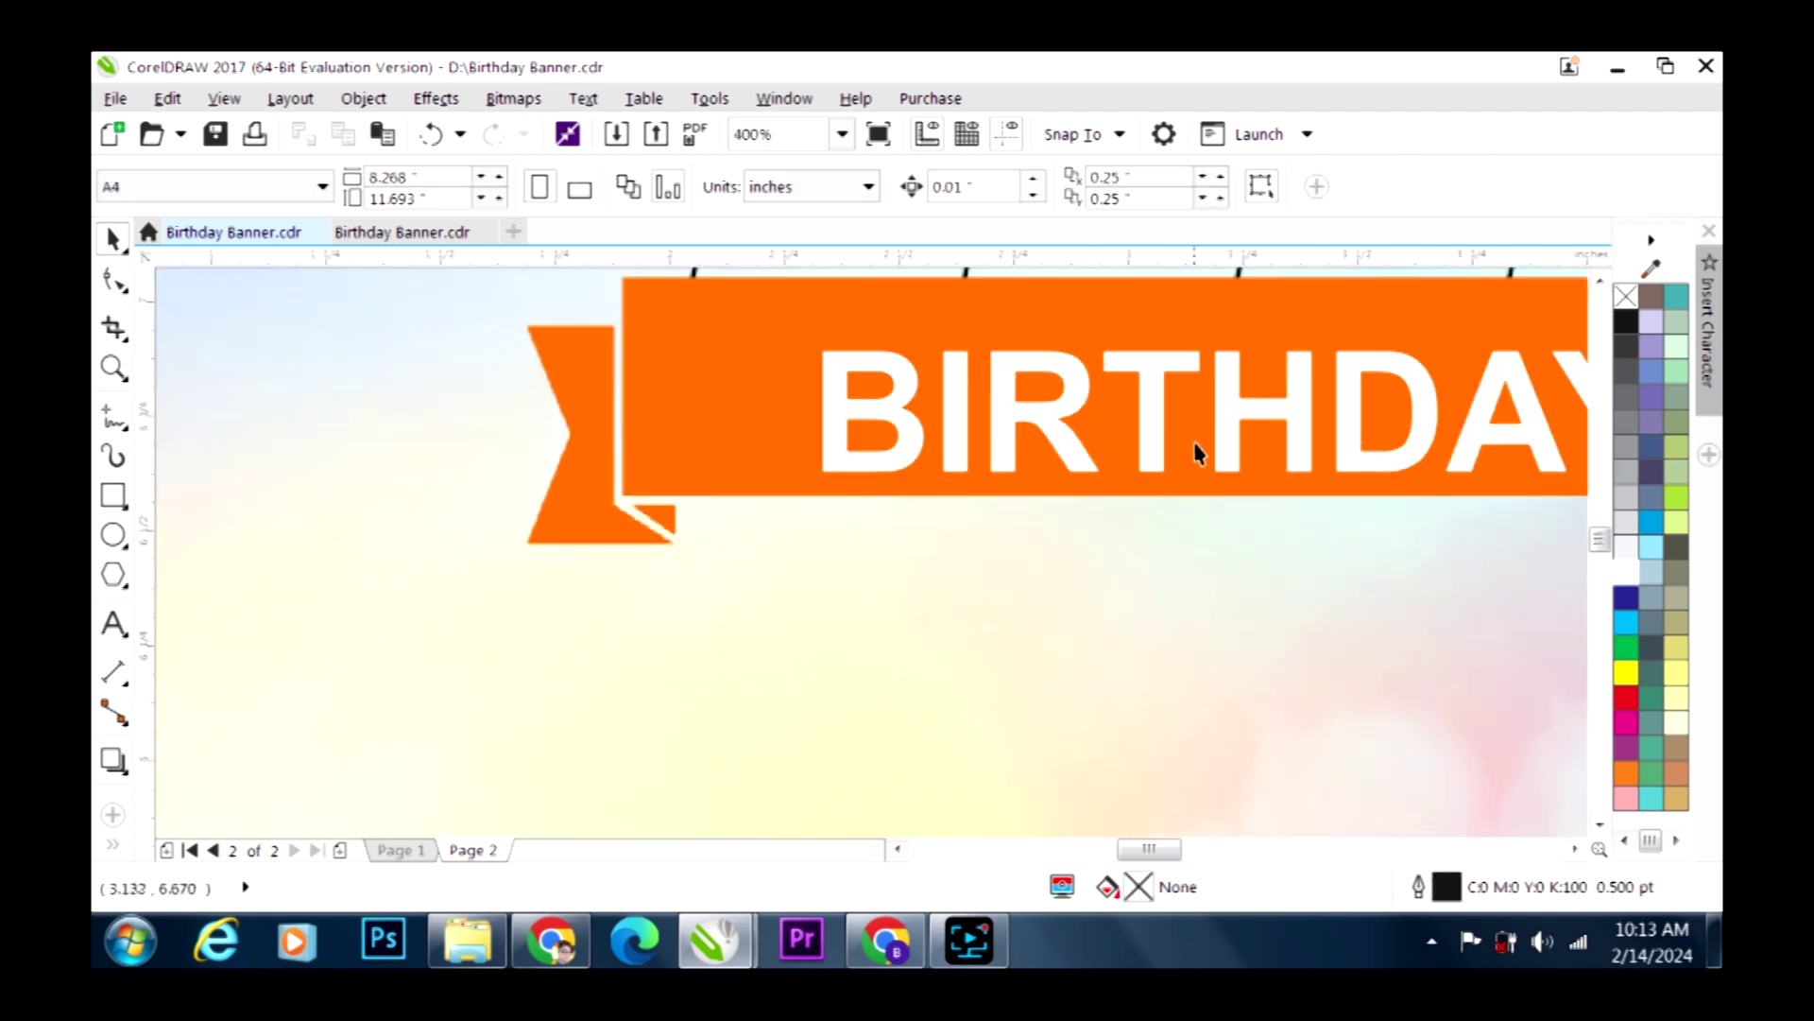
{"action": "mouse_move", "coordinate": [1236, 435]}
{"action": "left_mouse_down"}
{"action": "mouse_move", "coordinate": [1248, 405]}
{"action": "mouse_move", "coordinate": [1233, 417]}
{"action": "left_mouse_up"}
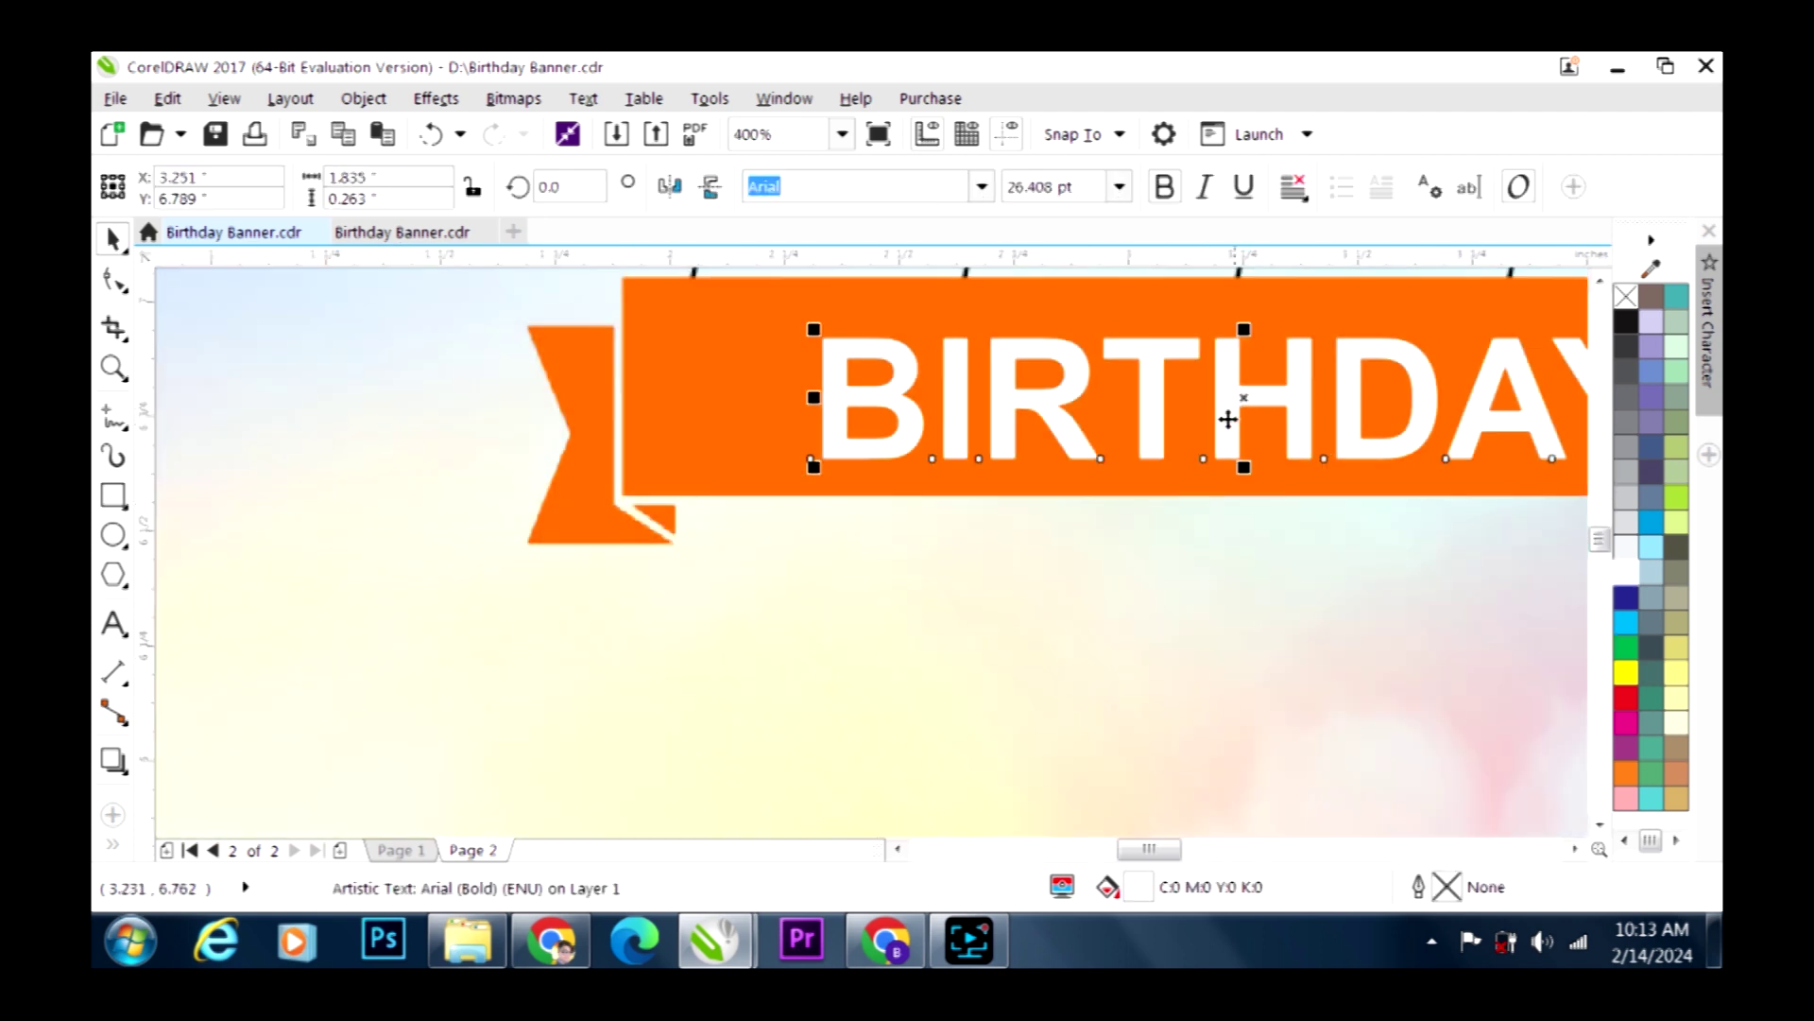
Place the birthday cake in the banner's lower-left corner and scale it down to about 53%
{"action": "scroll", "coordinate": [1087, 530], "scroll_direction": "down", "scroll_amount": 3}
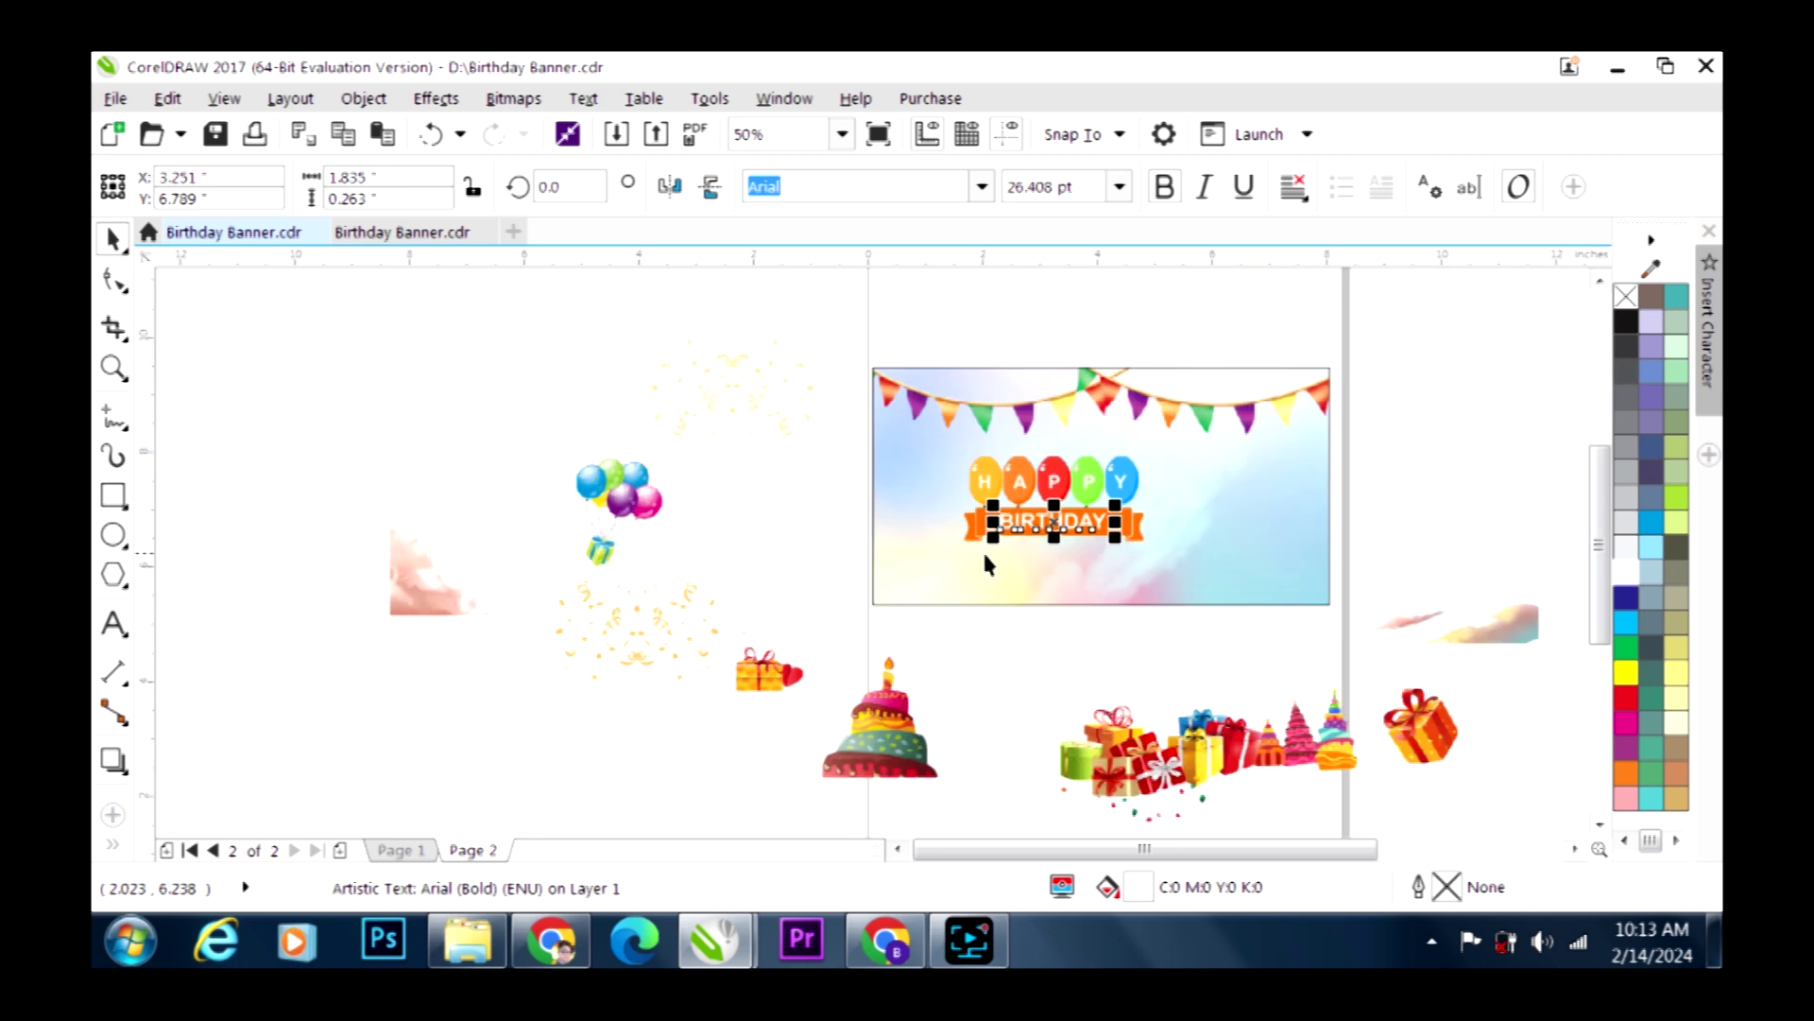
{"action": "left_click_drag", "start_coordinate": [897, 722], "coordinate": [939, 554]}
{"action": "scroll", "coordinate": [1051, 607], "scroll_direction": "up", "scroll_amount": 1}
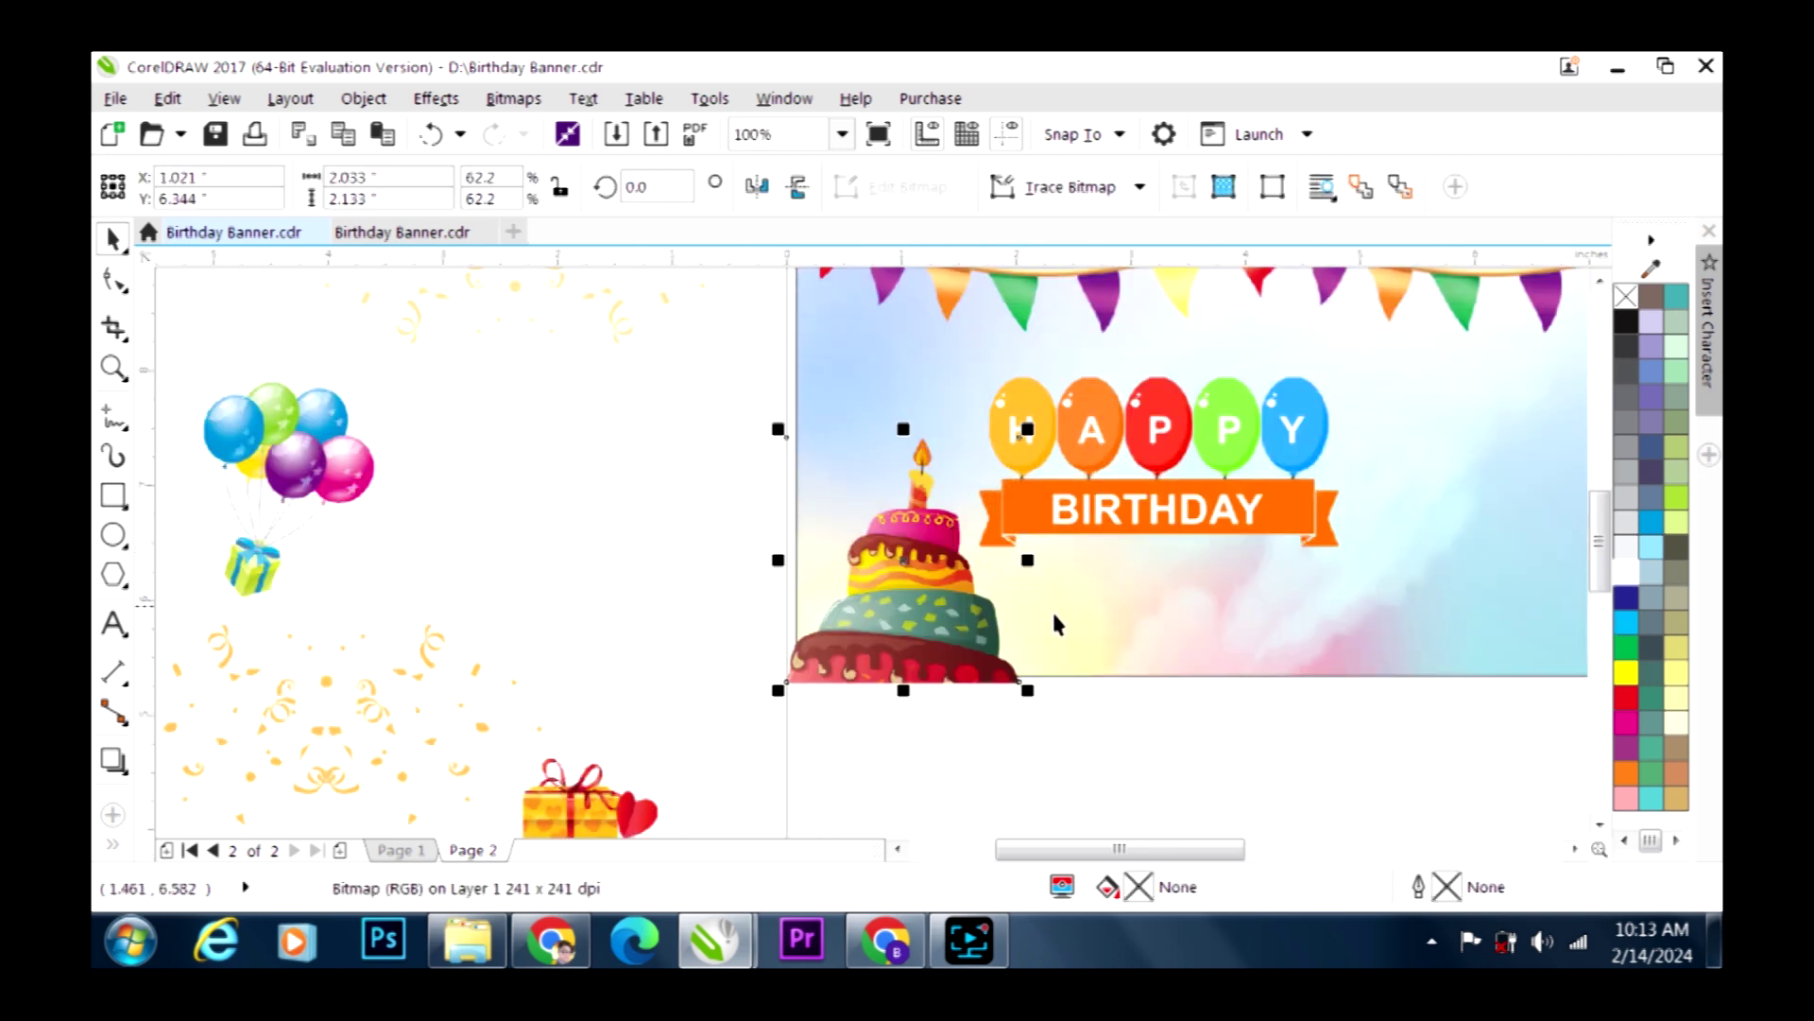
{"action": "left_click", "coordinate": [1039, 706]}
{"action": "left_click", "coordinate": [975, 618]}
{"action": "left_click_drag", "start_coordinate": [1039, 423], "coordinate": [1032, 470]}
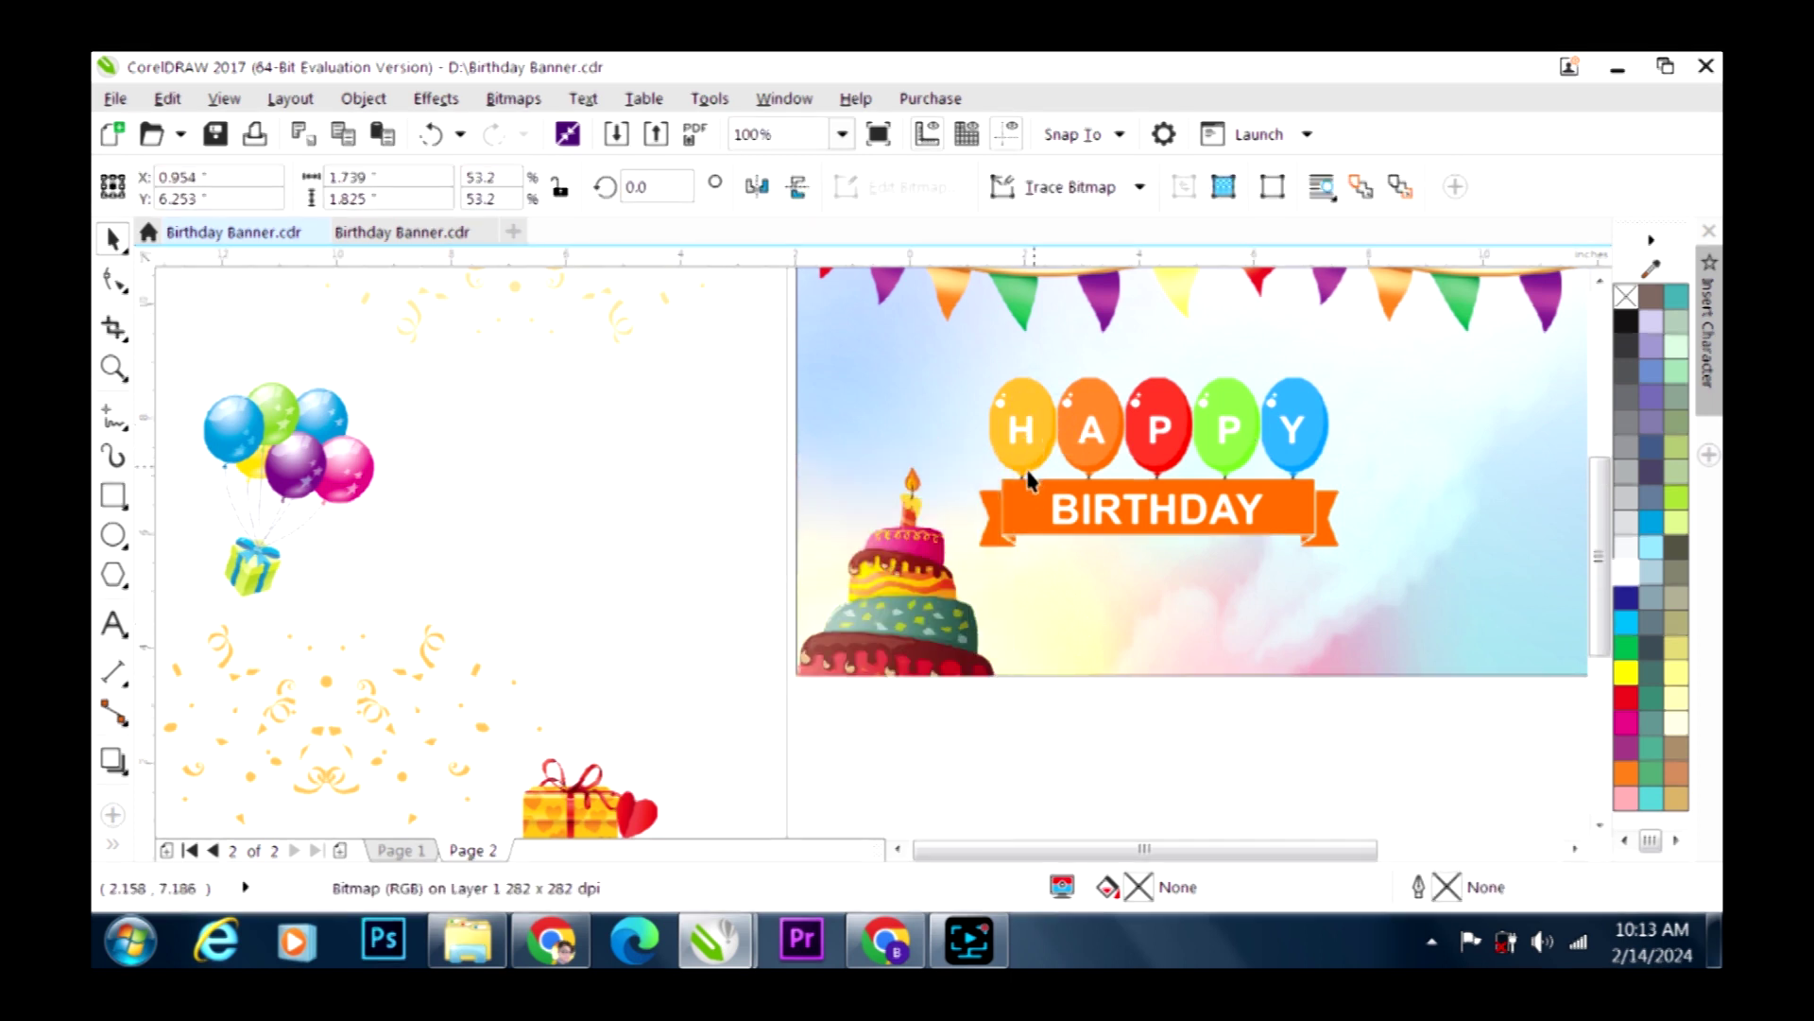
Place the balloon bunch with the hanging gift above the cake and scale it down
{"action": "scroll", "coordinate": [1032, 470], "scroll_direction": "down", "scroll_amount": 2}
{"action": "left_click_drag", "start_coordinate": [673, 472], "coordinate": [969, 441]}
{"action": "scroll", "coordinate": [988, 403], "scroll_direction": "up", "scroll_amount": 2}
{"action": "left_click_drag", "start_coordinate": [1027, 331], "coordinate": [1017, 382]}
Copy the balloon bunch with the gift to the banner's right side at the same height
{"action": "left_click_drag", "start_coordinate": [923, 468], "coordinate": [1255, 460]}
{"action": "scroll", "coordinate": [818, 478], "scroll_direction": "down", "scroll_amount": 2}
{"action": "left_click", "coordinate": [1380, 478]}
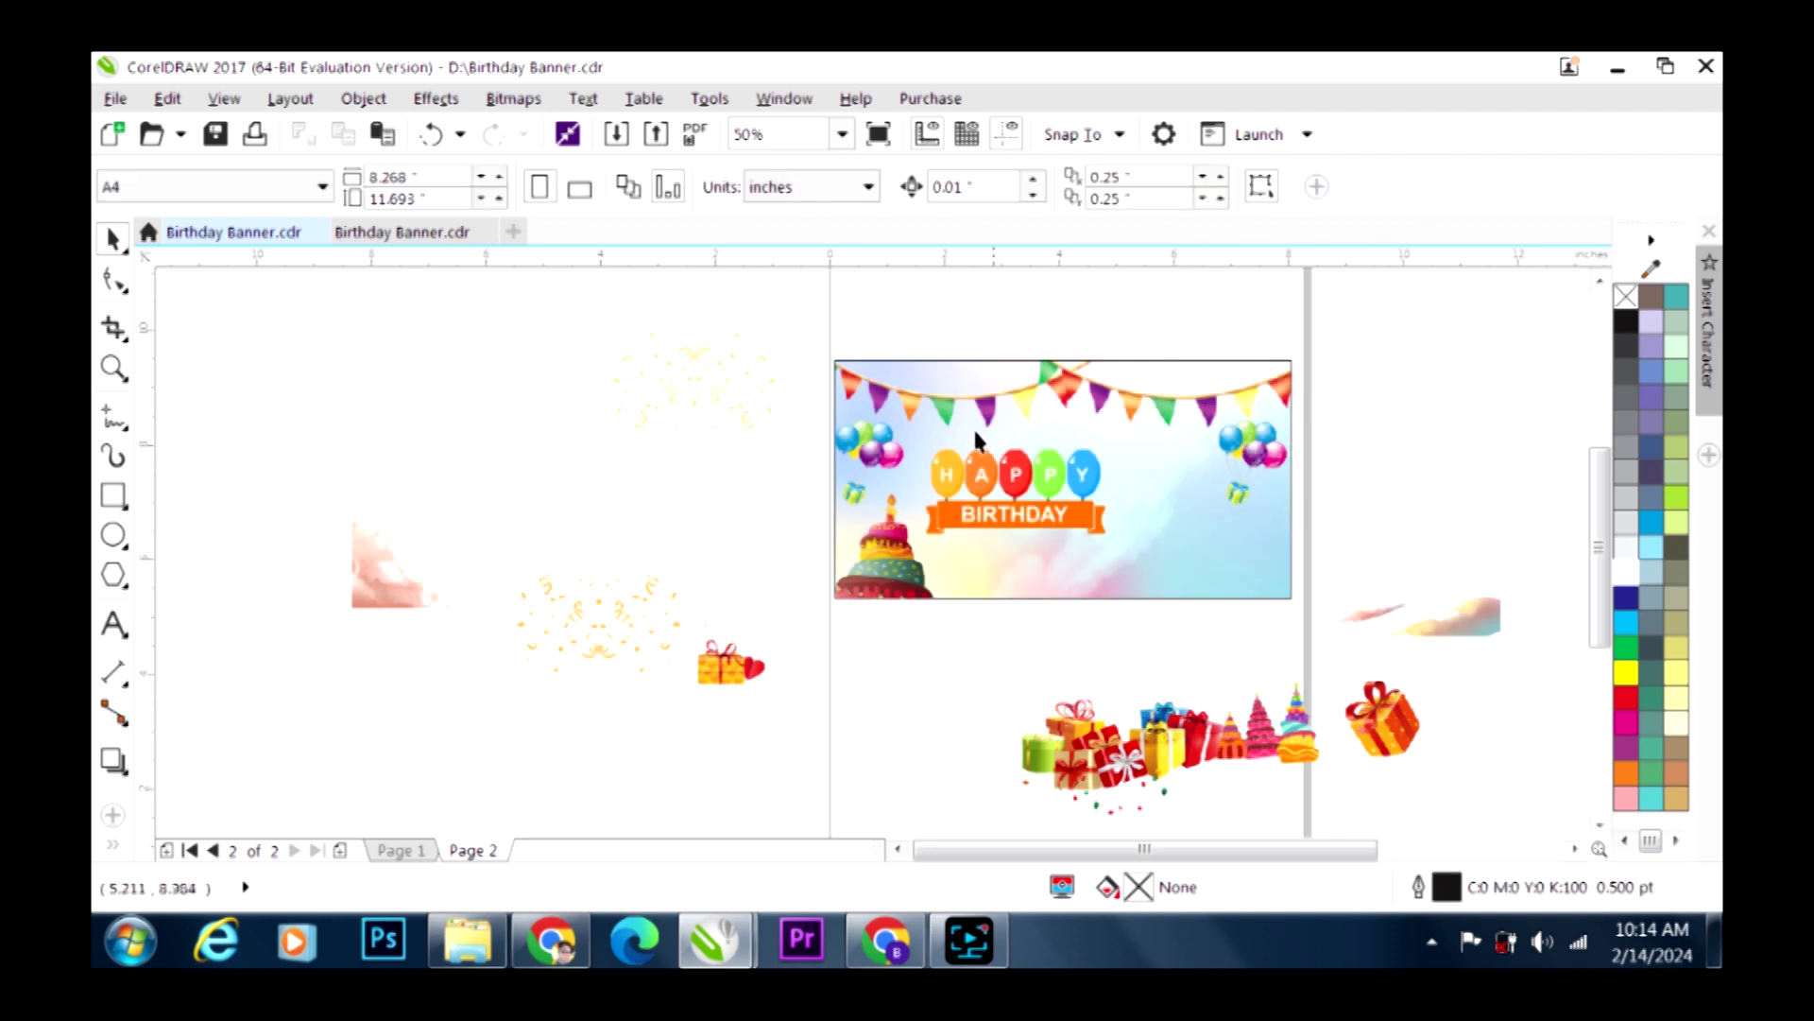
Place the two gold confetti graphics on the banner, one above the other behind and below the HAPPY BIRTHDAY lettering
{"action": "left_click_drag", "start_coordinate": [718, 395], "coordinate": [1080, 468]}
{"action": "scroll", "coordinate": [1080, 468], "scroll_direction": "up", "scroll_amount": 1}
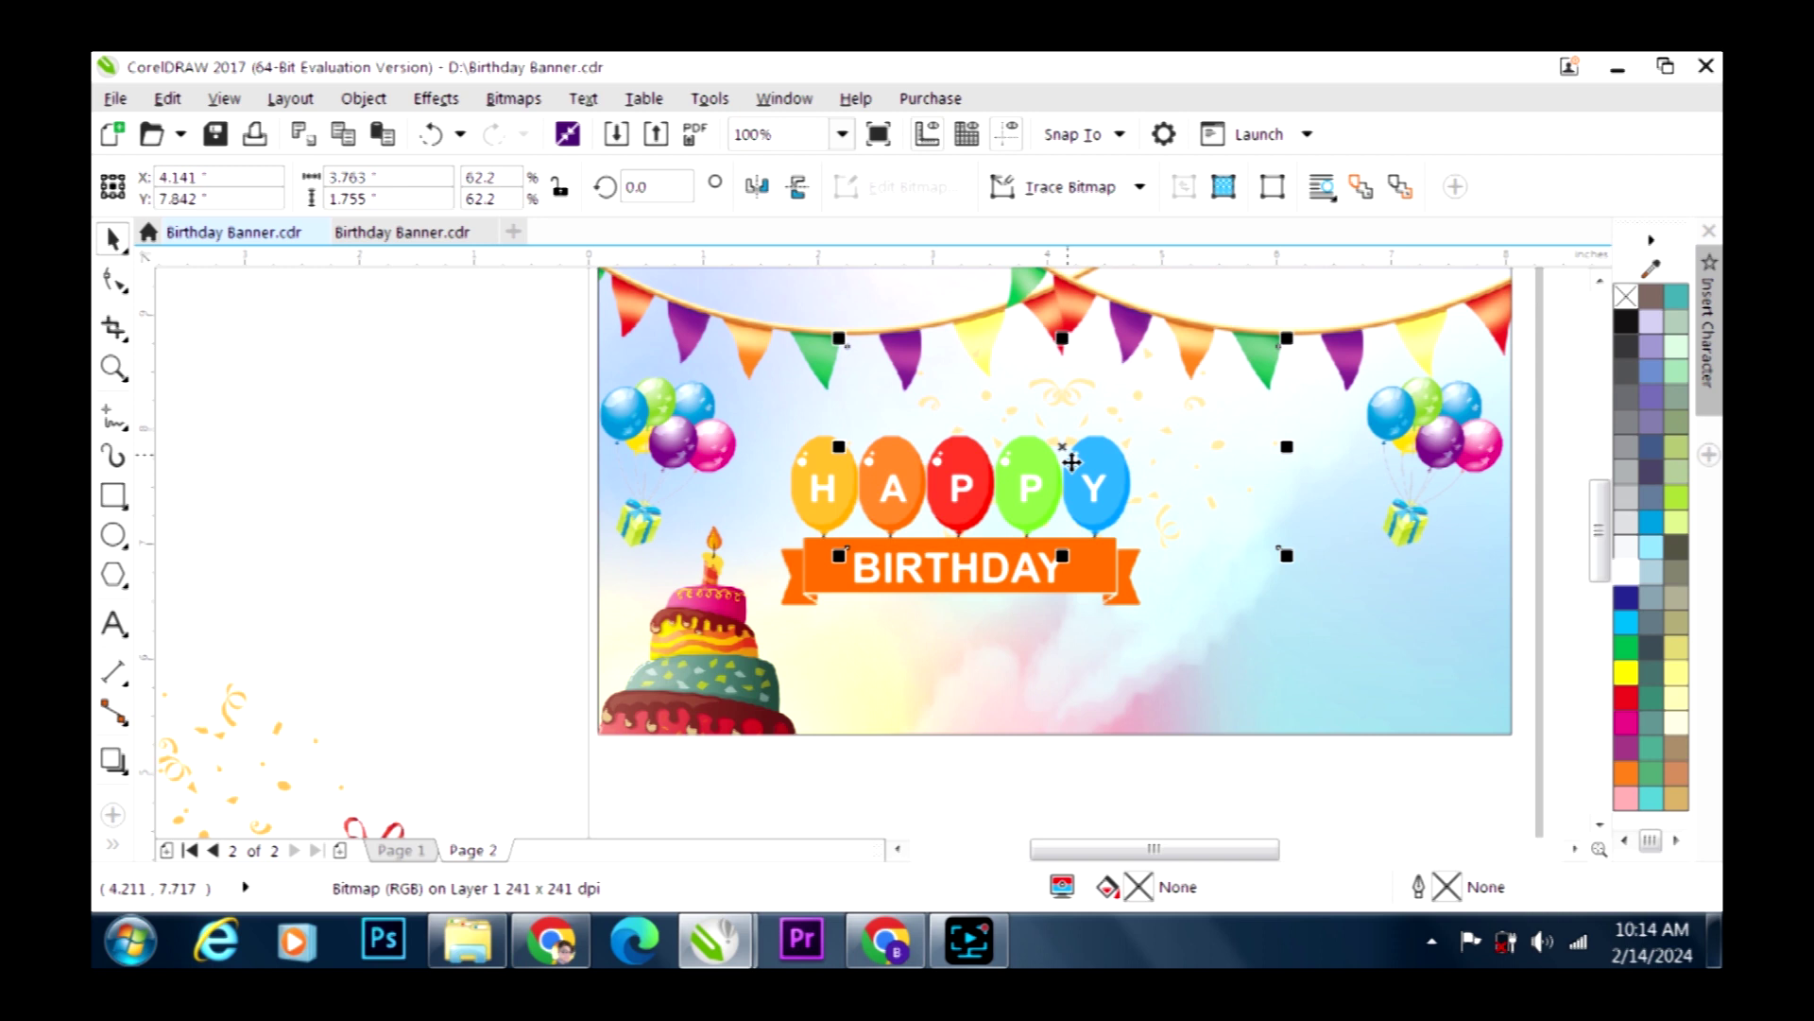
{"action": "left_click_drag", "start_coordinate": [176, 768], "coordinate": [1094, 586]}
{"action": "scroll", "coordinate": [1177, 523], "scroll_direction": "down", "scroll_amount": 1}
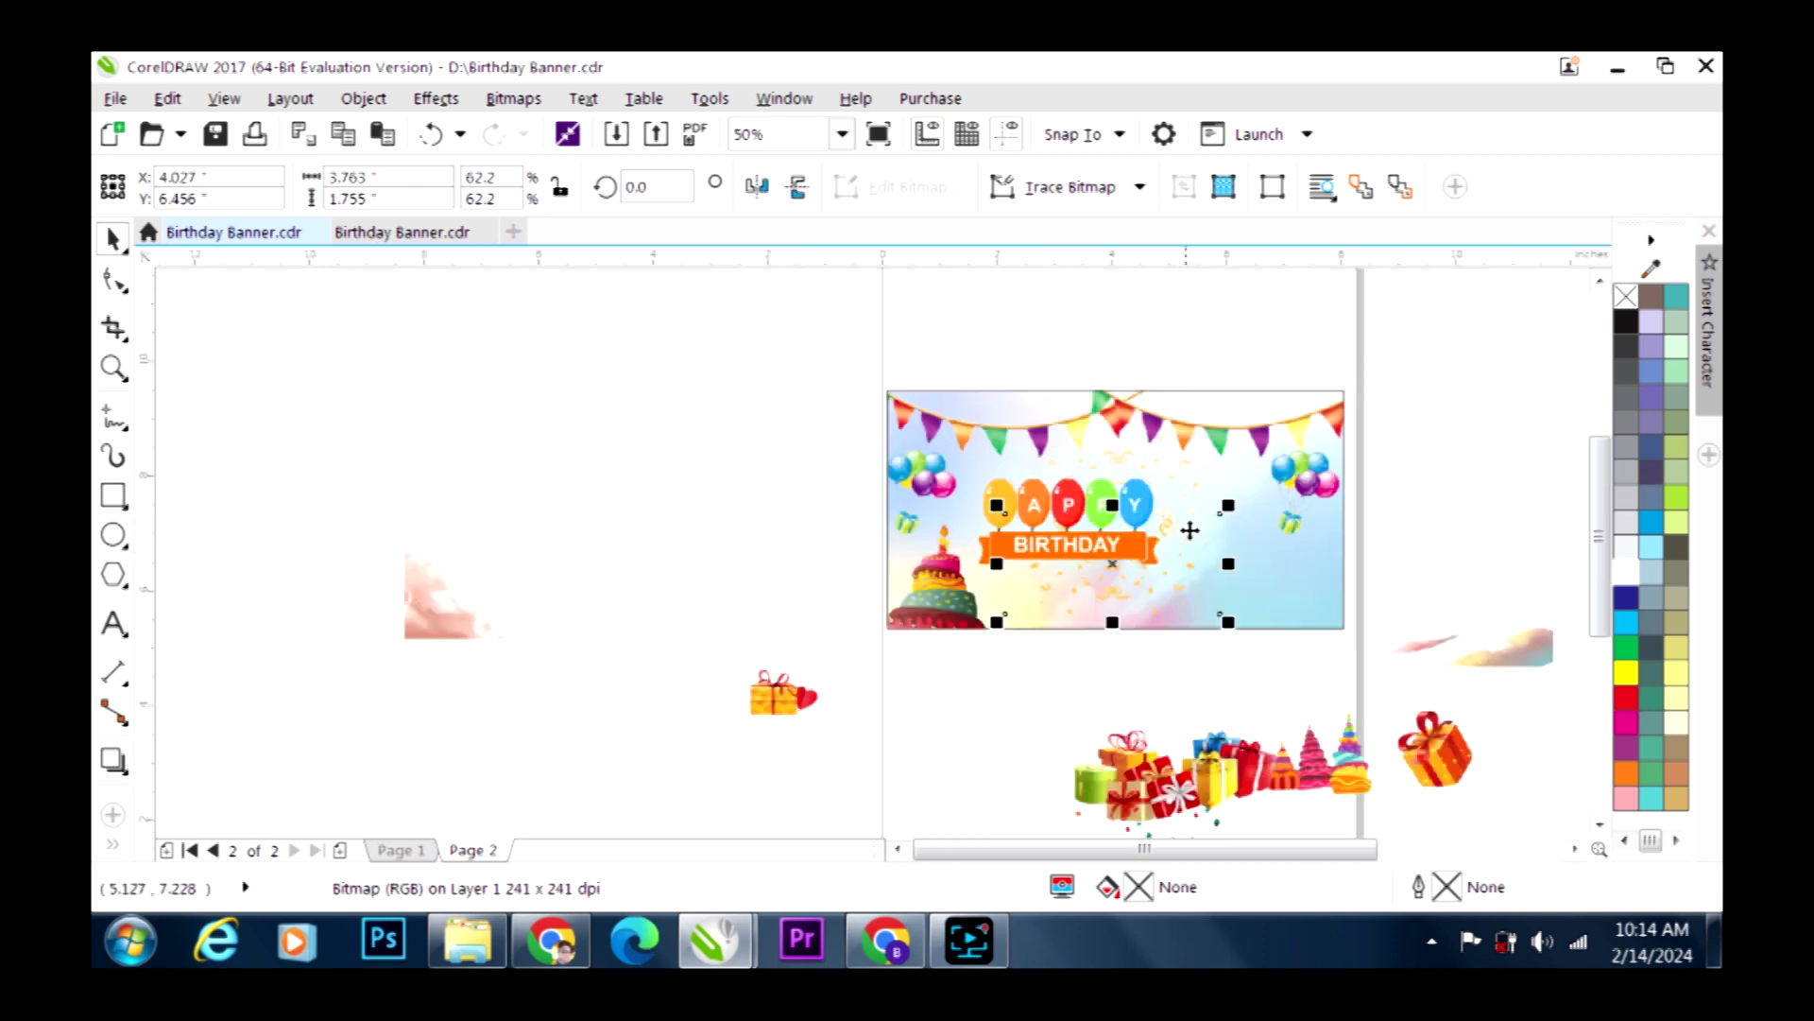
Place the orange gift box with the heart in the banner's lower-left corner in front of the cake, and shift the cake slightly right
{"action": "scroll", "coordinate": [768, 699], "scroll_direction": "up", "scroll_amount": 1}
{"action": "left_click_drag", "start_coordinate": [767, 699], "coordinate": [1052, 547]}
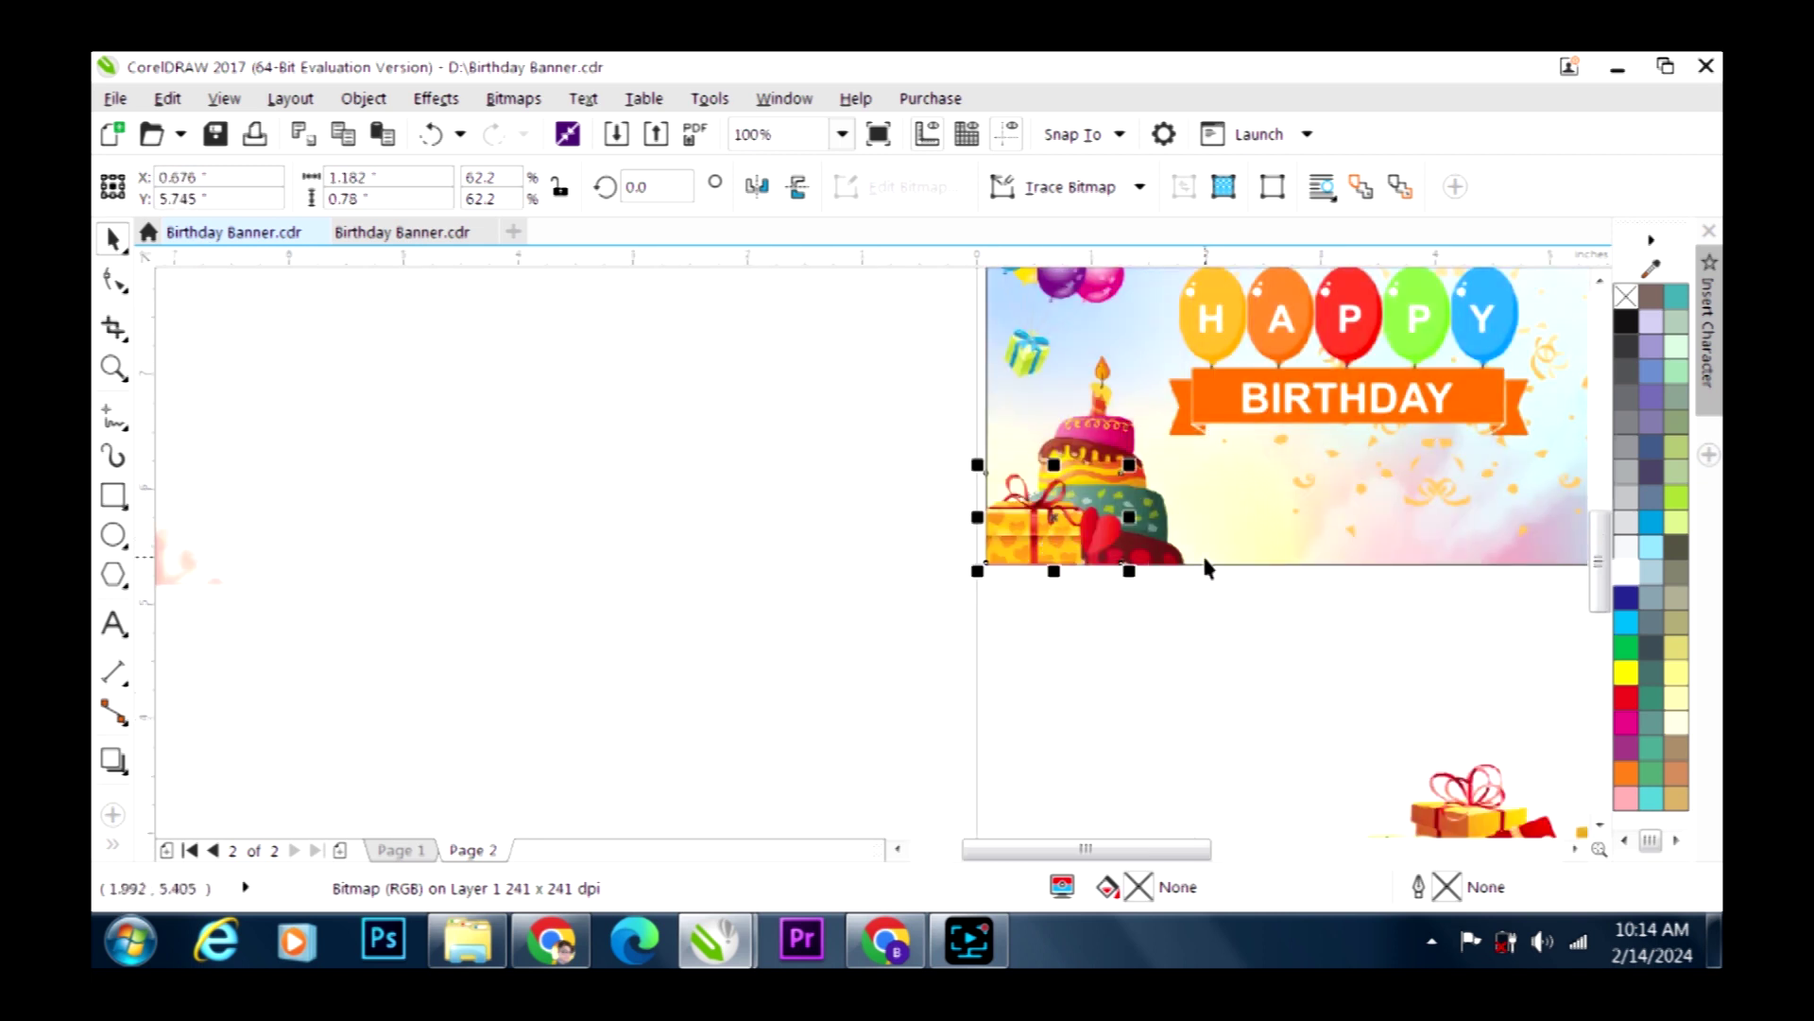
{"action": "left_click_drag", "start_coordinate": [1151, 517], "coordinate": [1174, 508]}
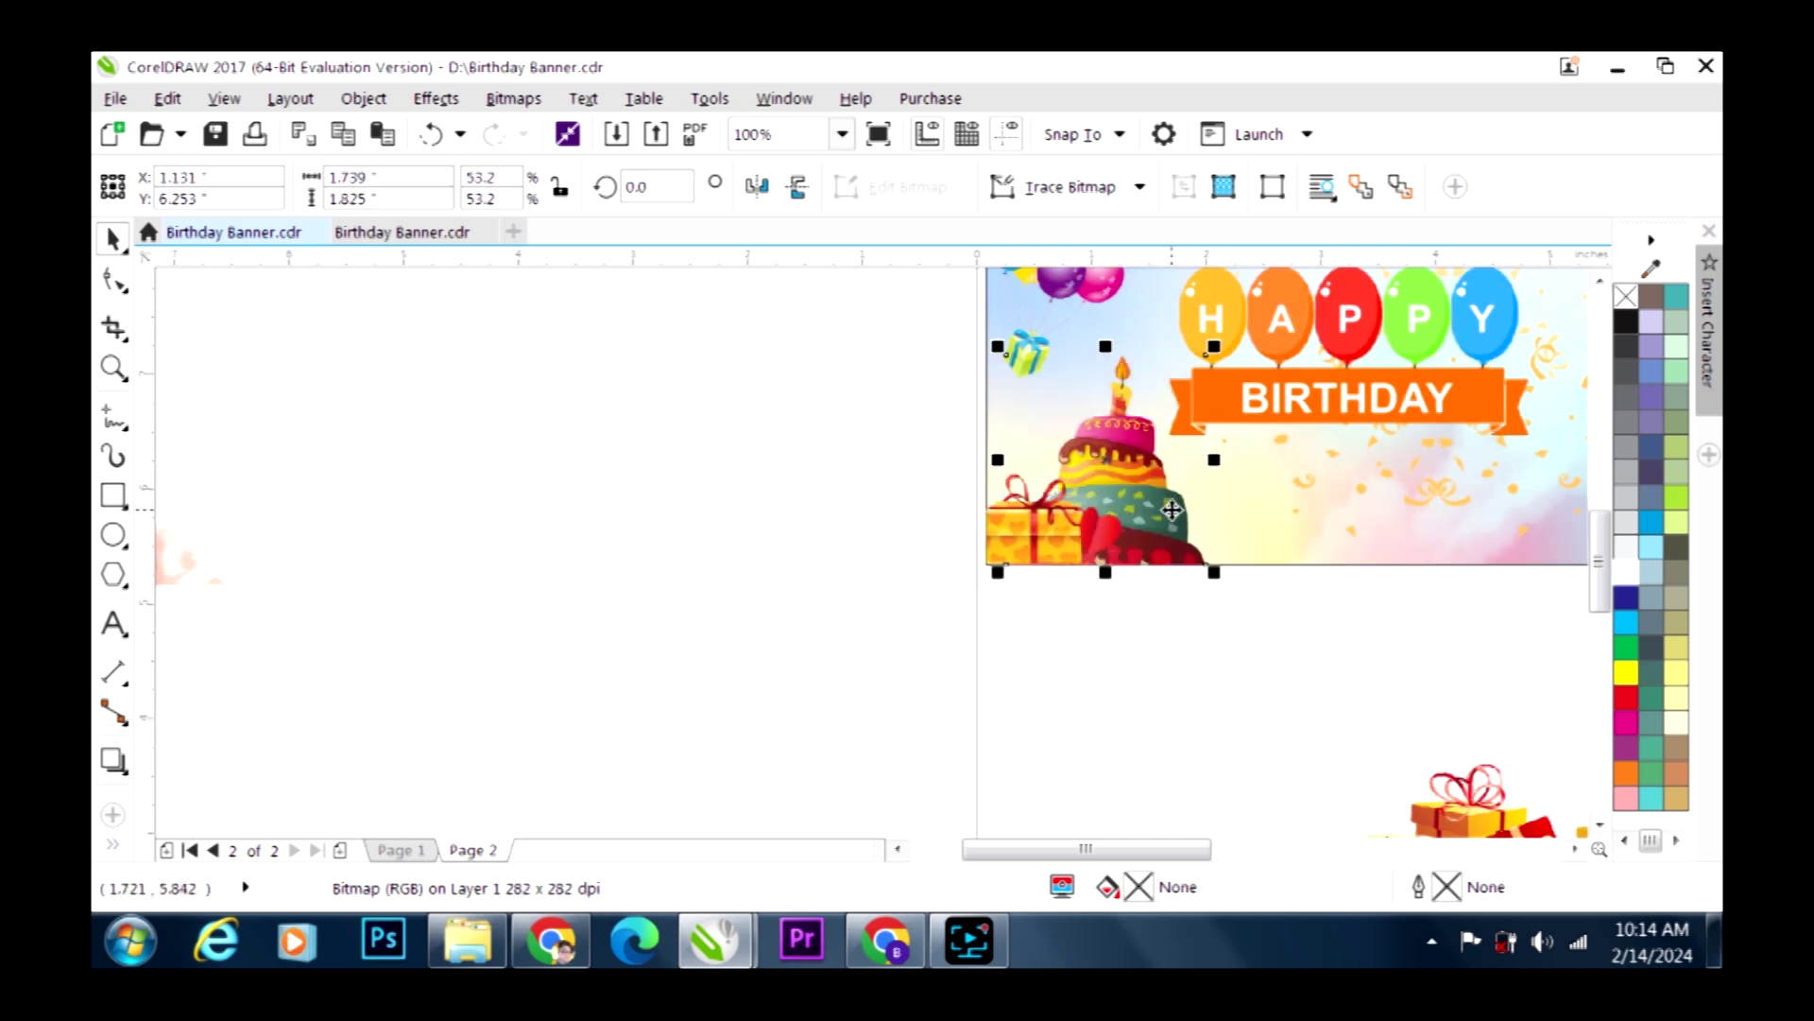
{"action": "left_click", "coordinate": [1034, 558]}
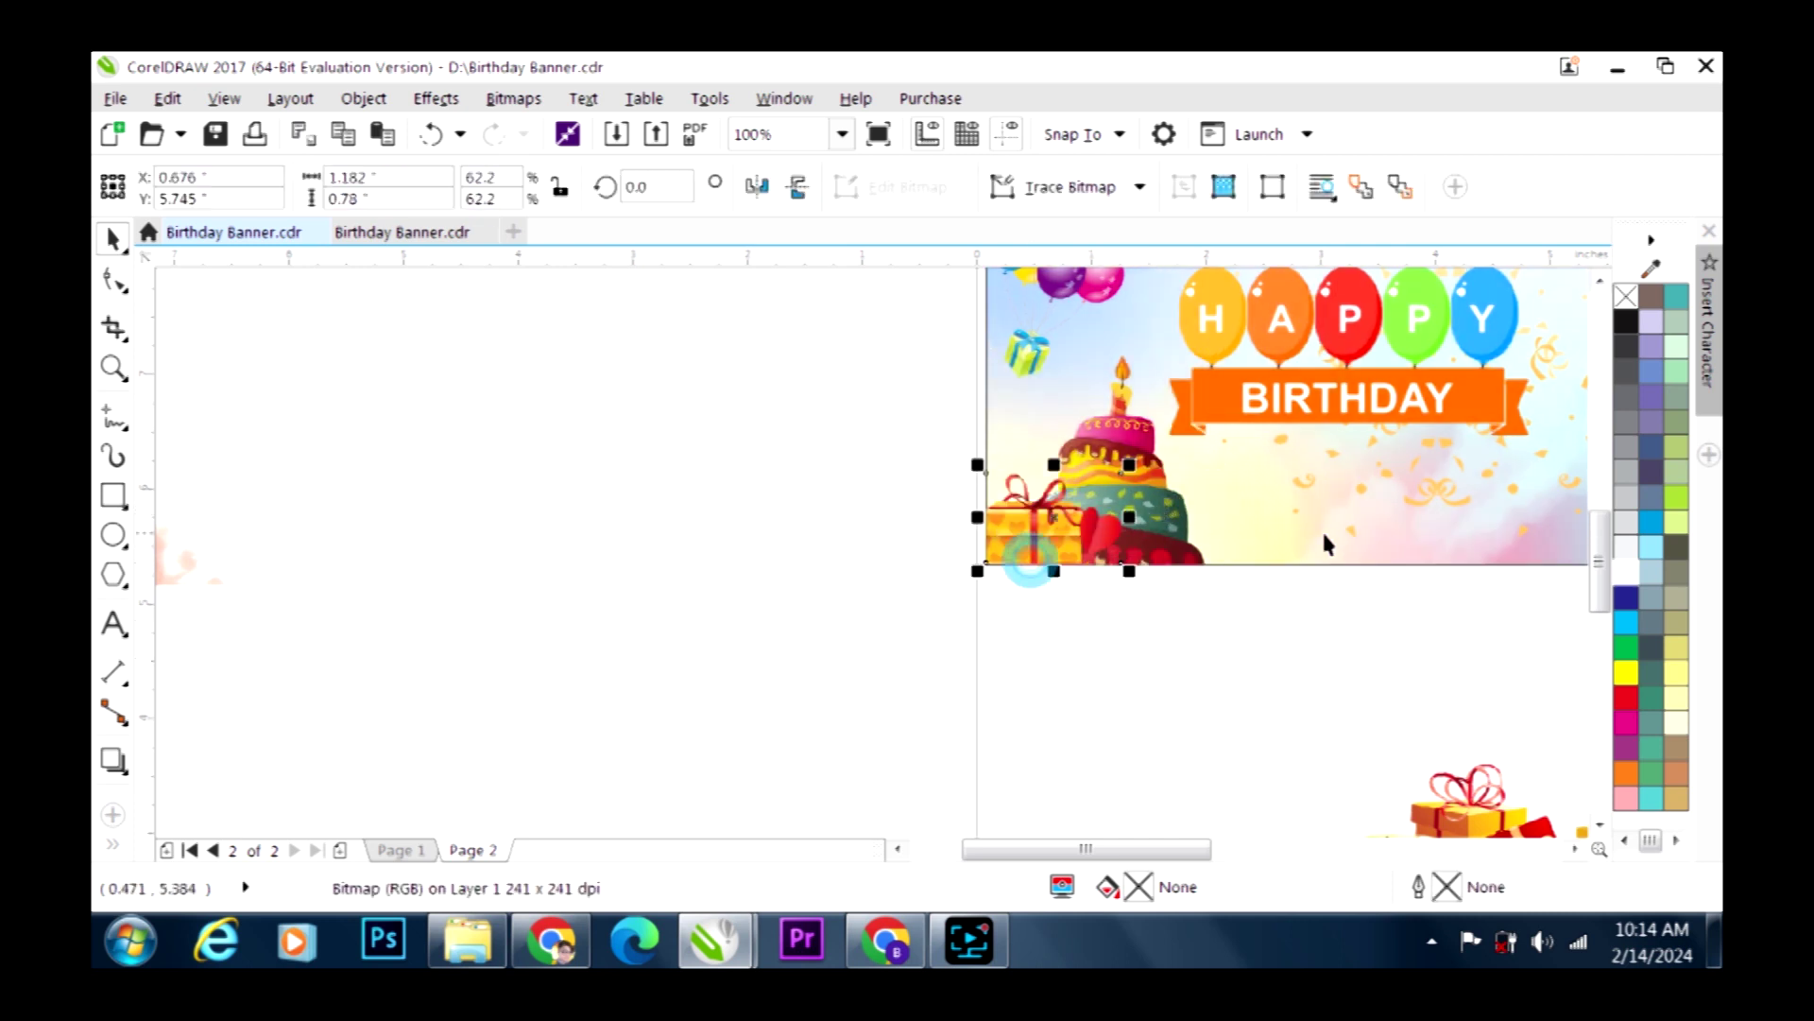
{"action": "left_click", "coordinate": [1328, 529], "text": "shift"}
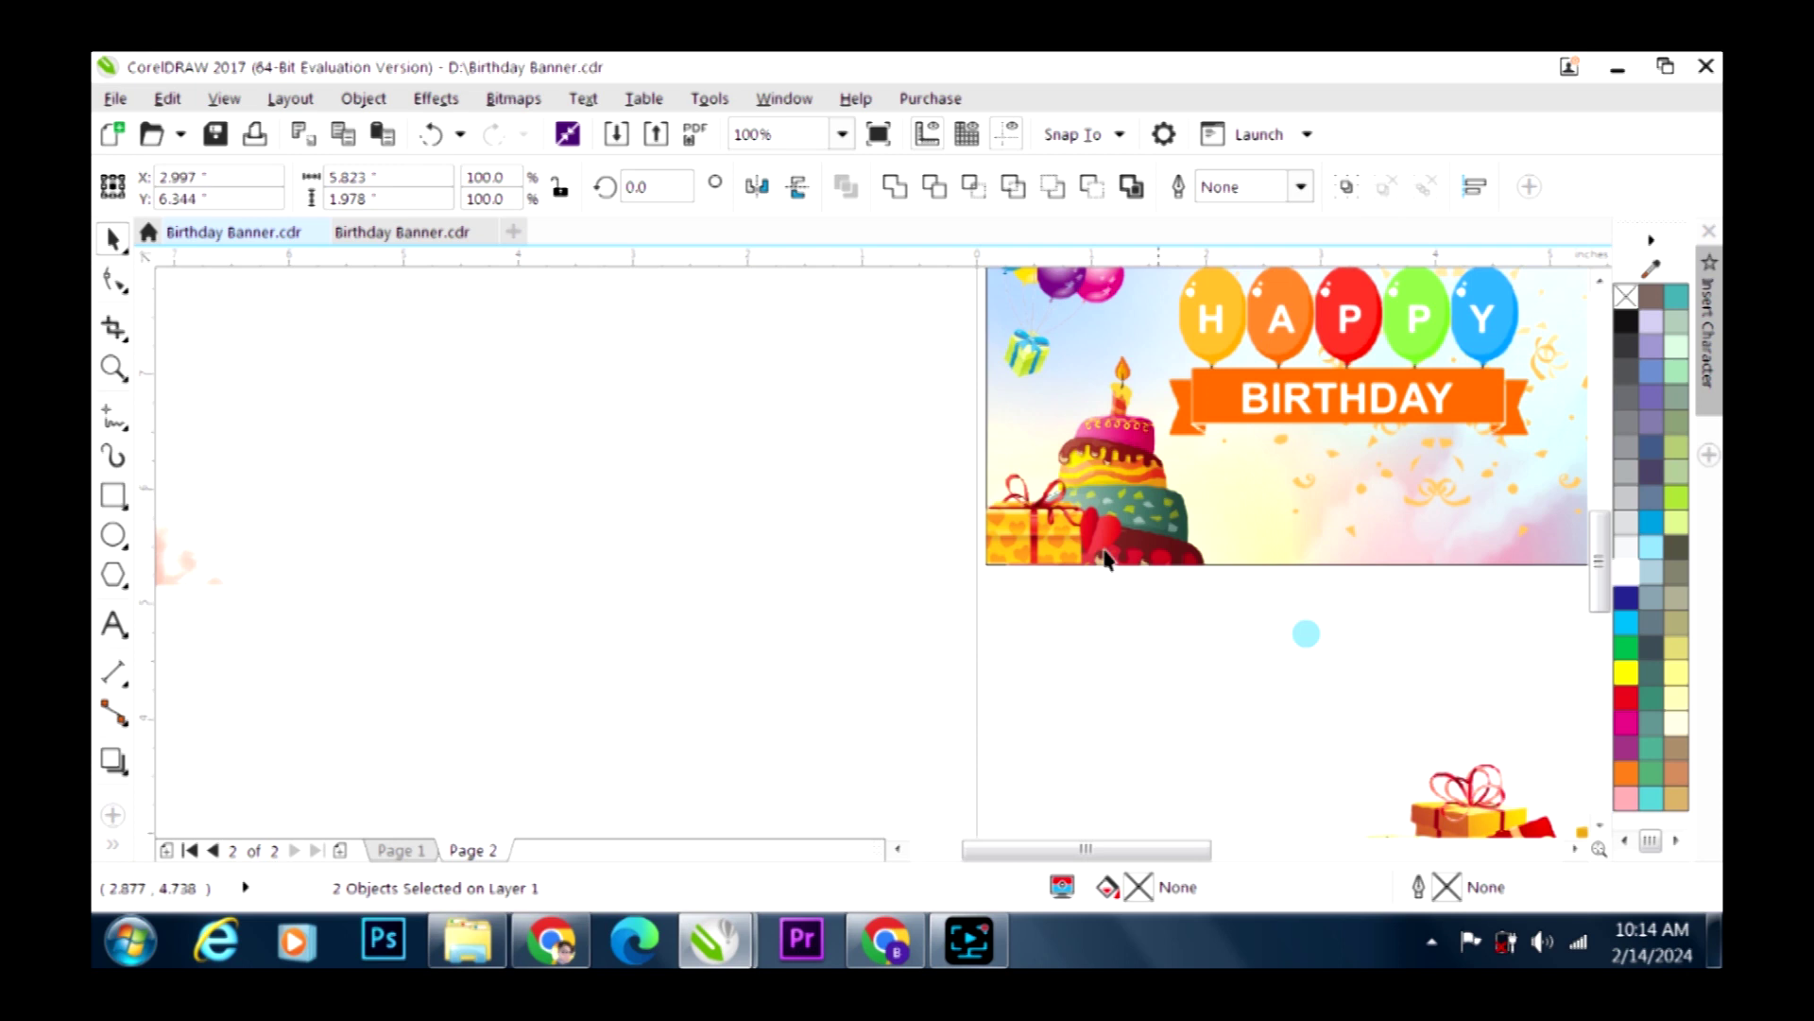
{"action": "left_click", "coordinate": [1035, 534]}
{"action": "left_click", "coordinate": [984, 409], "text": "shift"}
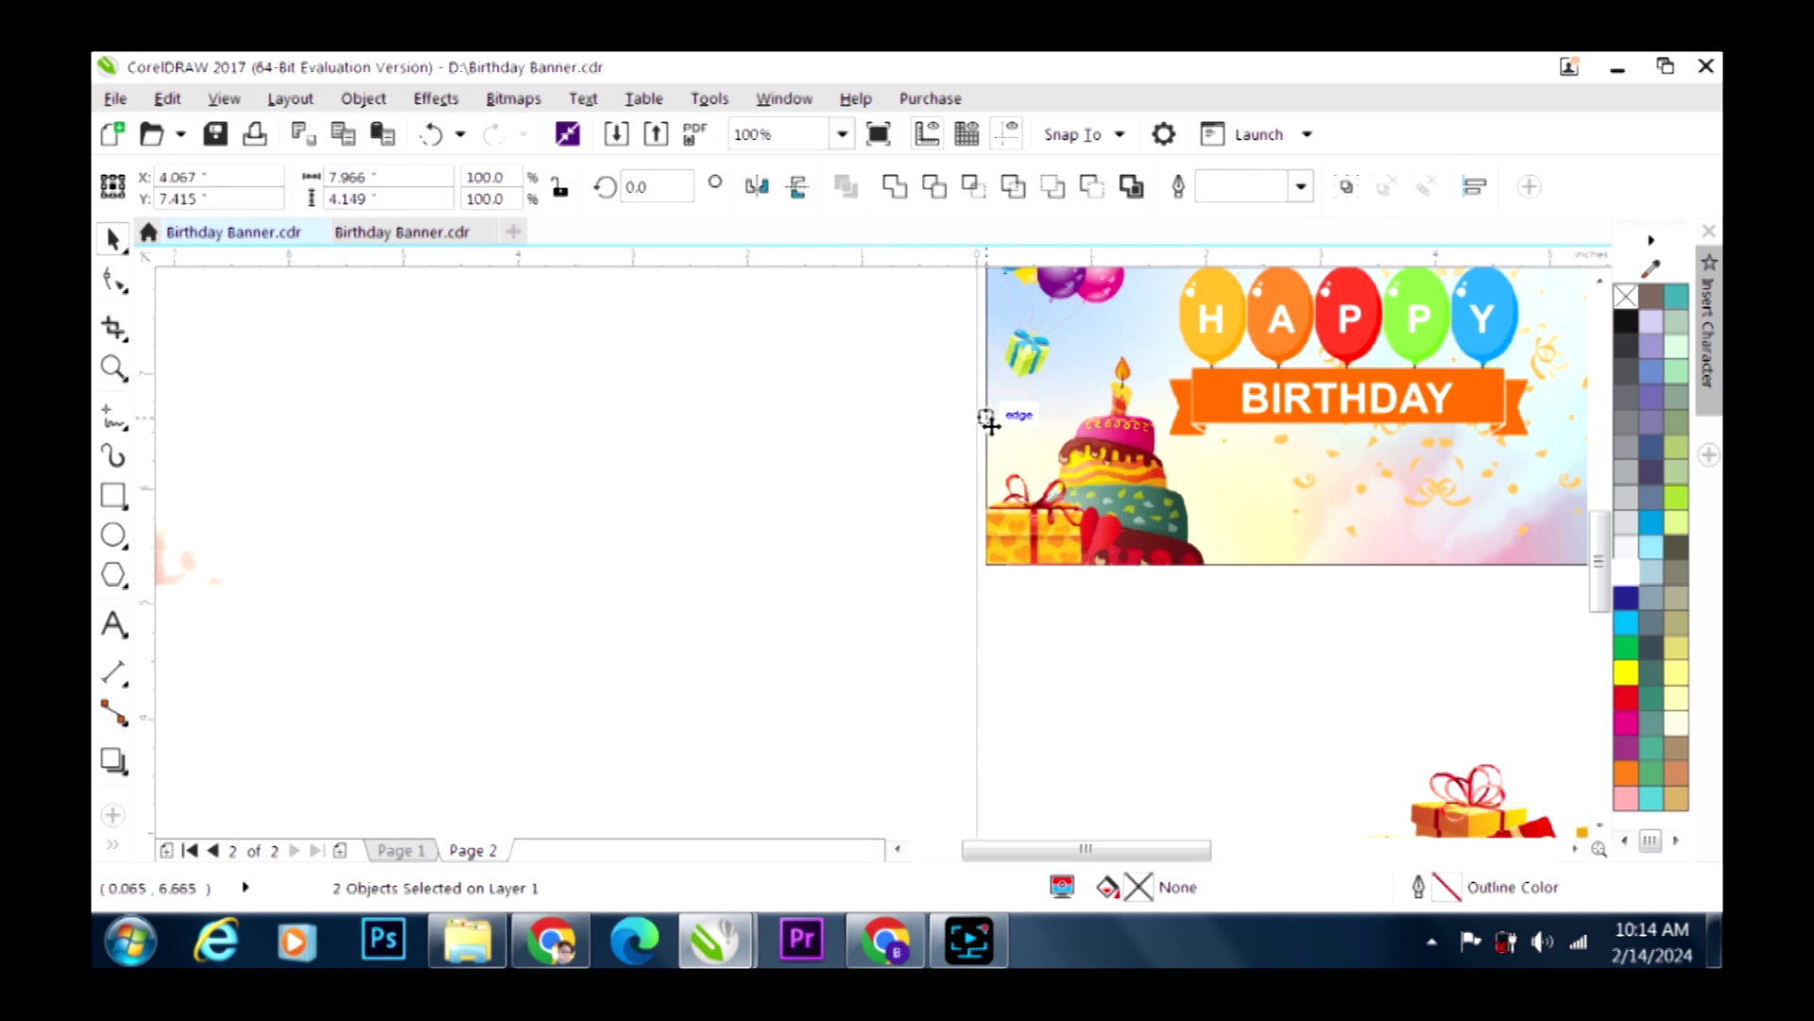
{"action": "left_click", "coordinate": [767, 557]}
{"action": "scroll", "coordinate": [818, 556], "scroll_direction": "down", "scroll_amount": 1}
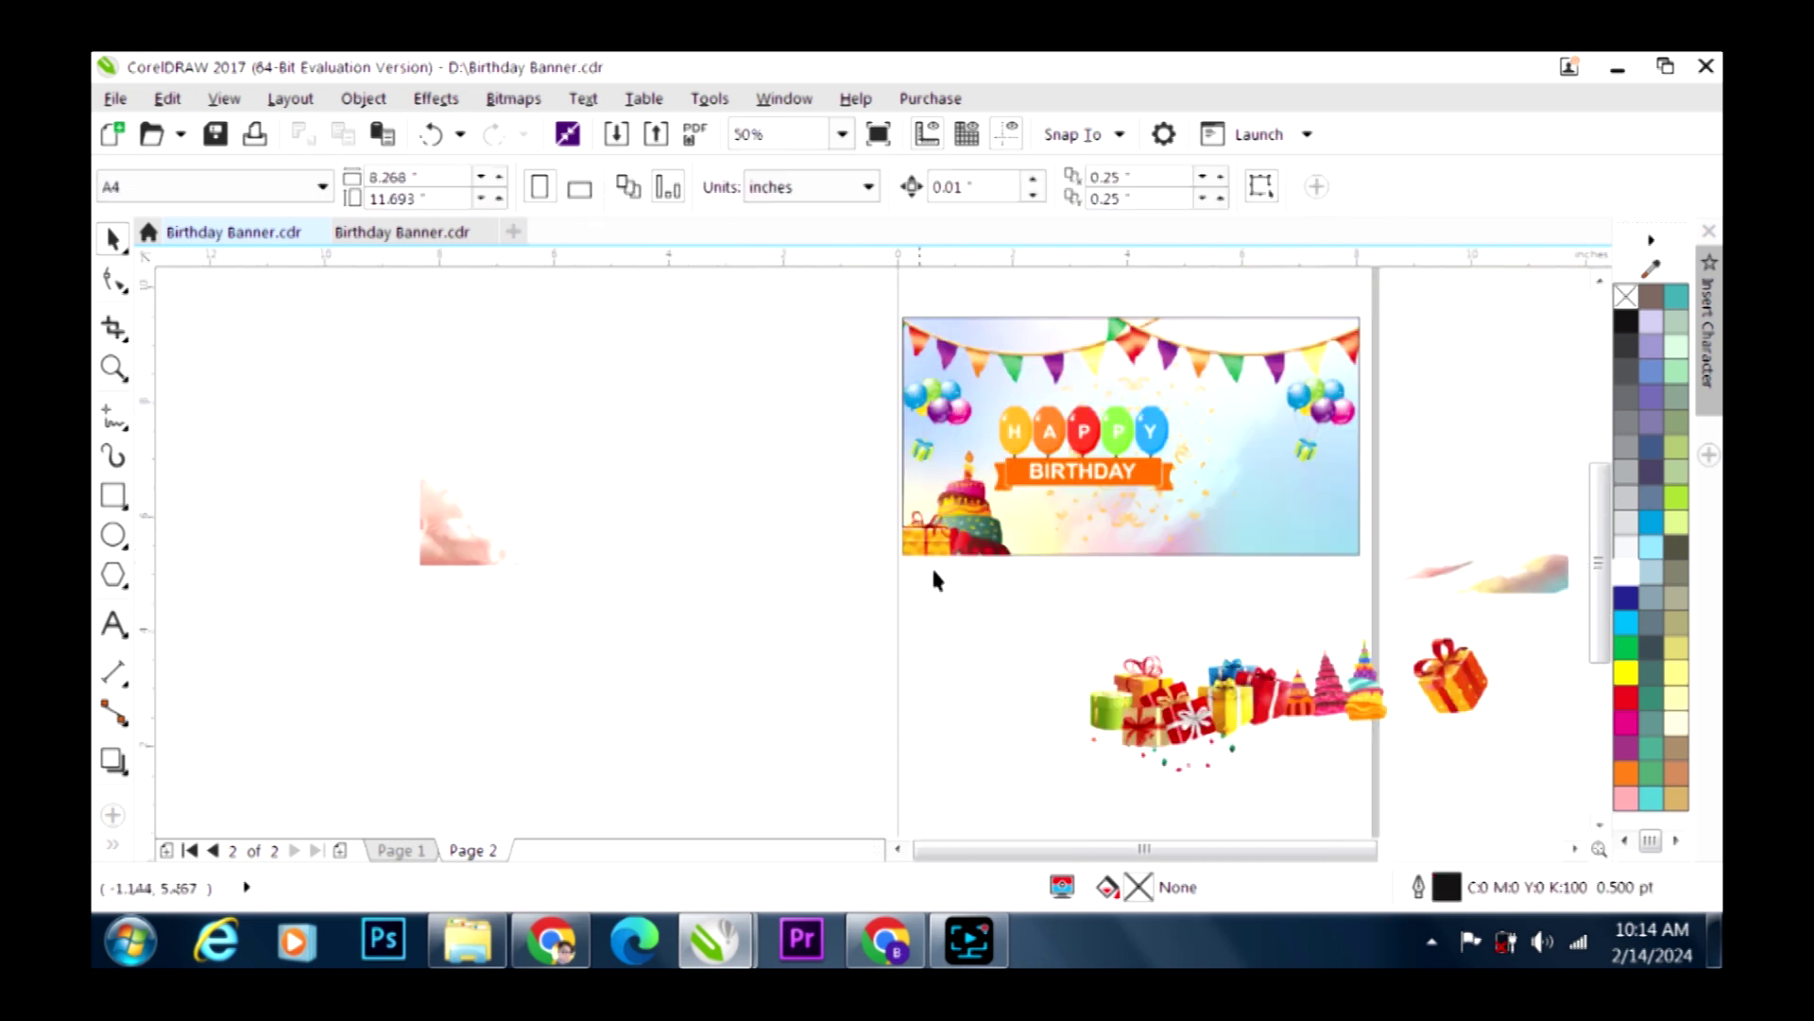
Arrange the gift piles, small cakes and large orange gift in a row overlapping the banner's bottom edge beside the birthday cake
{"action": "scroll", "coordinate": [1443, 688], "scroll_direction": "up", "scroll_amount": 1}
{"action": "left_click_drag", "start_coordinate": [1446, 680], "coordinate": [1243, 440]}
{"action": "left_click_drag", "start_coordinate": [1299, 735], "coordinate": [1159, 482]}
{"action": "left_click", "coordinate": [1087, 720]}
{"action": "left_click_drag", "start_coordinate": [987, 784], "coordinate": [840, 646]}
{"action": "left_click_drag", "start_coordinate": [1028, 728], "coordinate": [888, 442]}
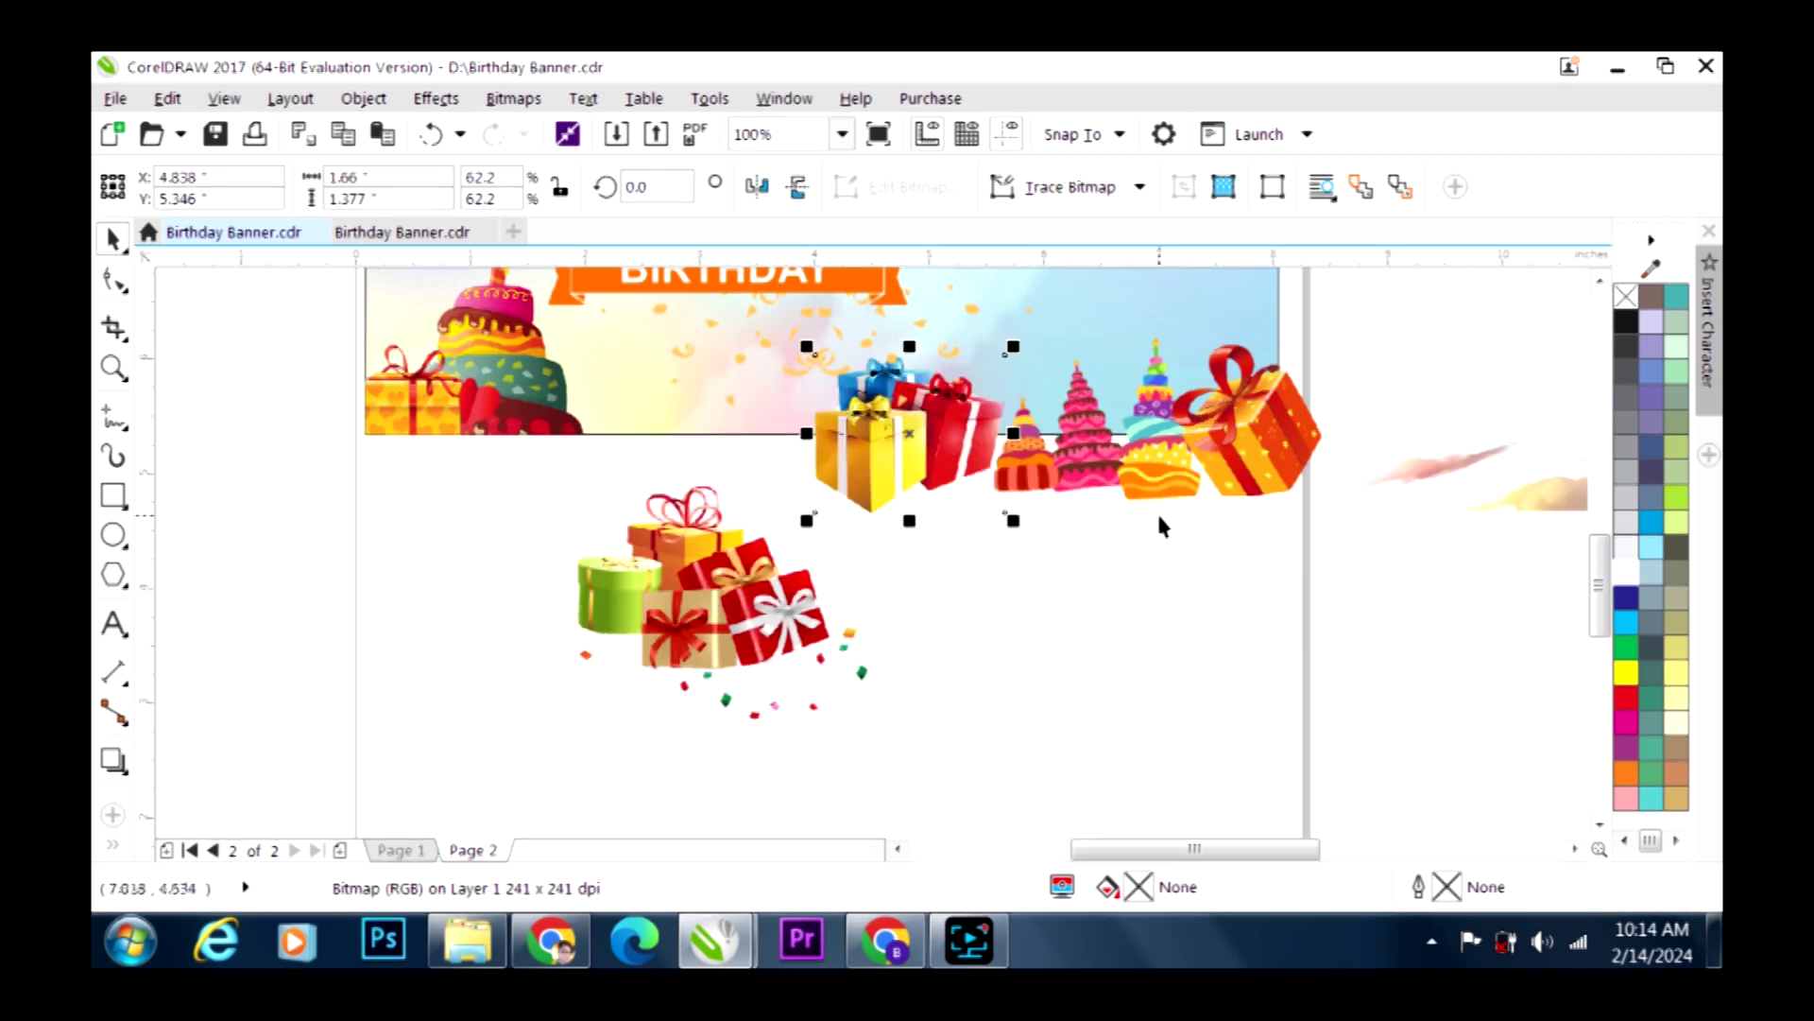
{"action": "scroll", "coordinate": [1162, 526], "scroll_direction": "down", "scroll_amount": 2}
{"action": "scroll", "coordinate": [936, 614], "scroll_direction": "up", "scroll_amount": 2}
{"action": "left_click_drag", "start_coordinate": [923, 667], "coordinate": [945, 614]}
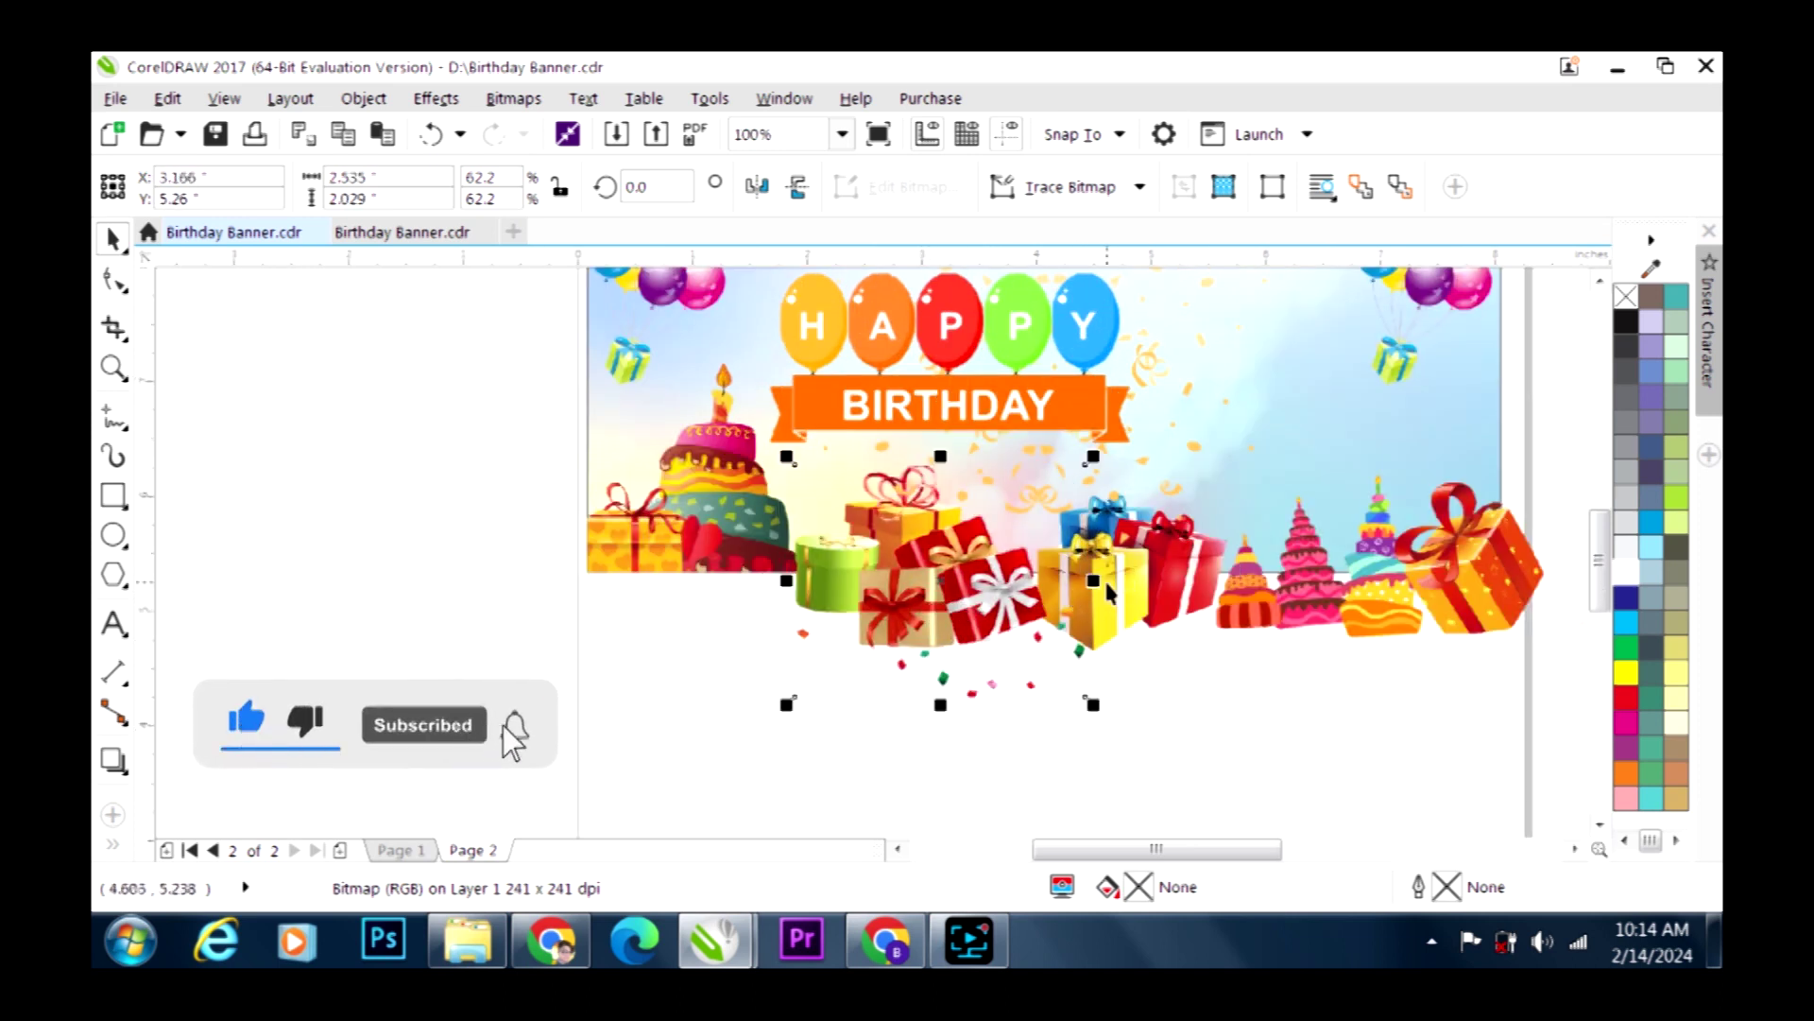
PowerClip the gift piles, small cakes and large orange gift inside the banner frame
{"action": "left_click", "coordinate": [1141, 569], "text": "shift"}
{"action": "left_click", "coordinate": [1304, 583], "text": "shift"}
{"action": "left_click", "coordinate": [1486, 593], "text": "shift"}
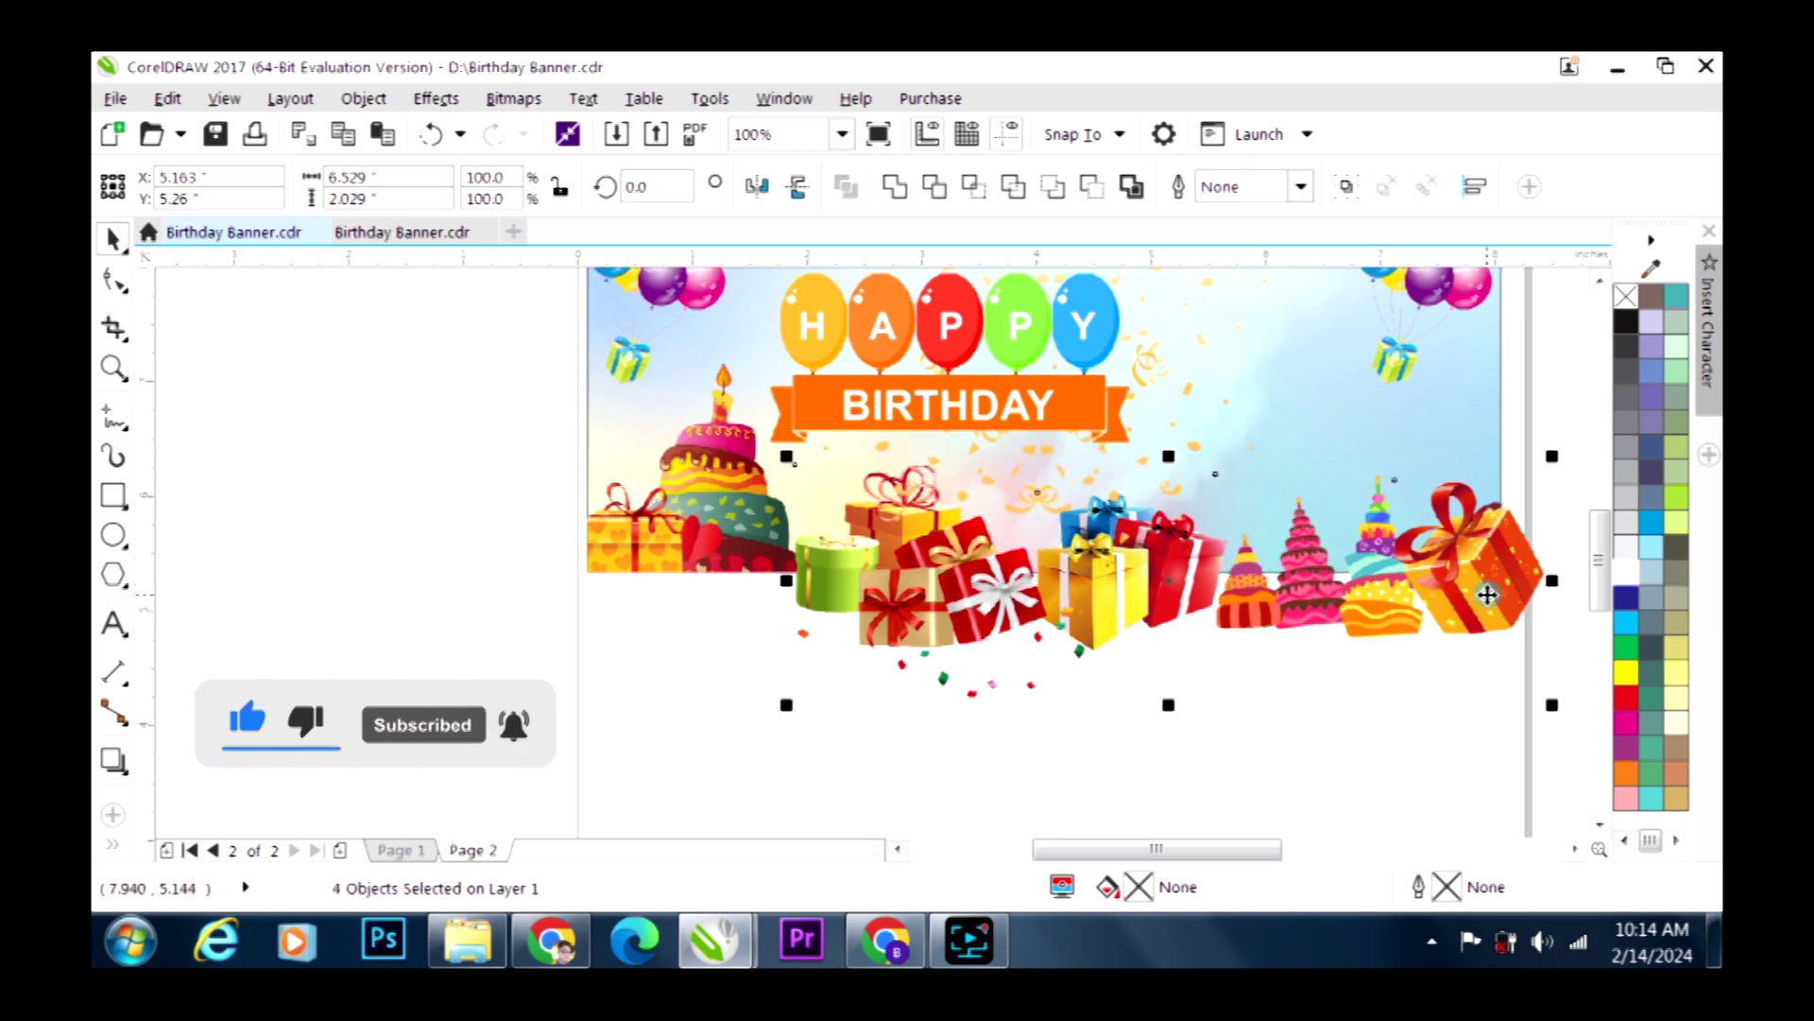
{"action": "right_click", "coordinate": [1486, 594]}
{"action": "left_click", "coordinate": [1248, 260]}
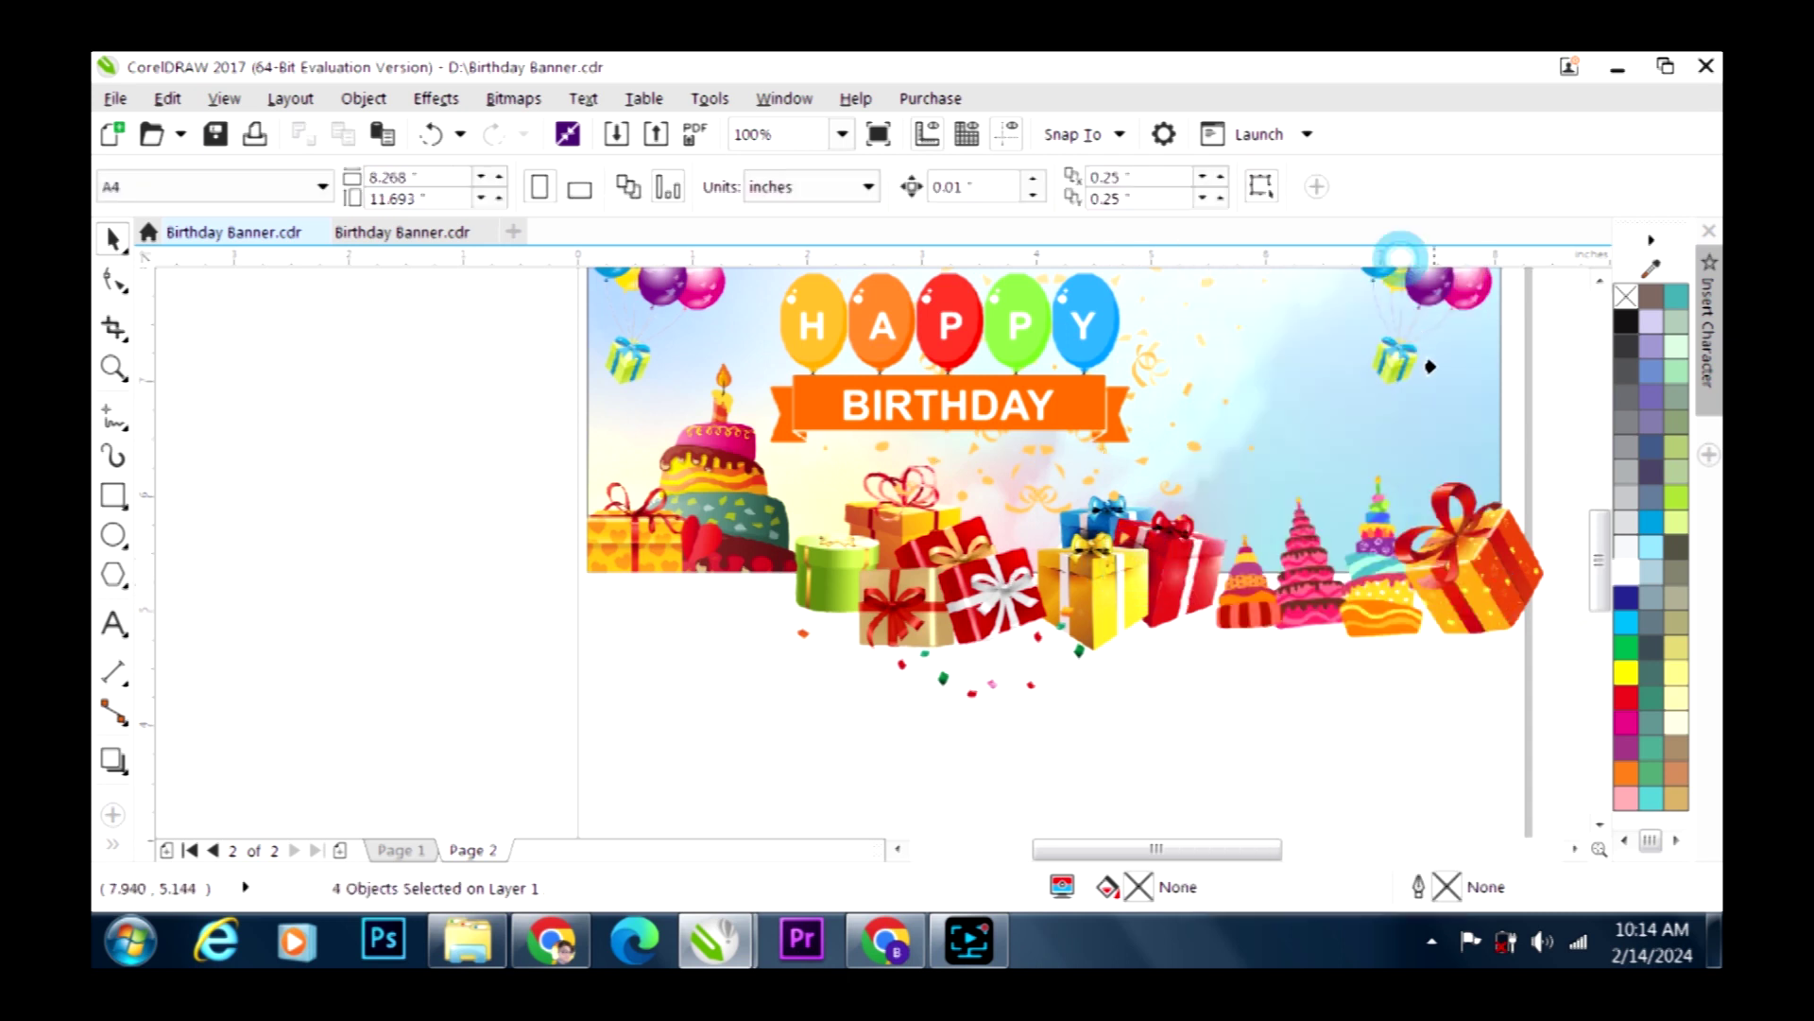
{"action": "left_click", "coordinate": [1495, 409]}
{"action": "key", "text": "F3"}
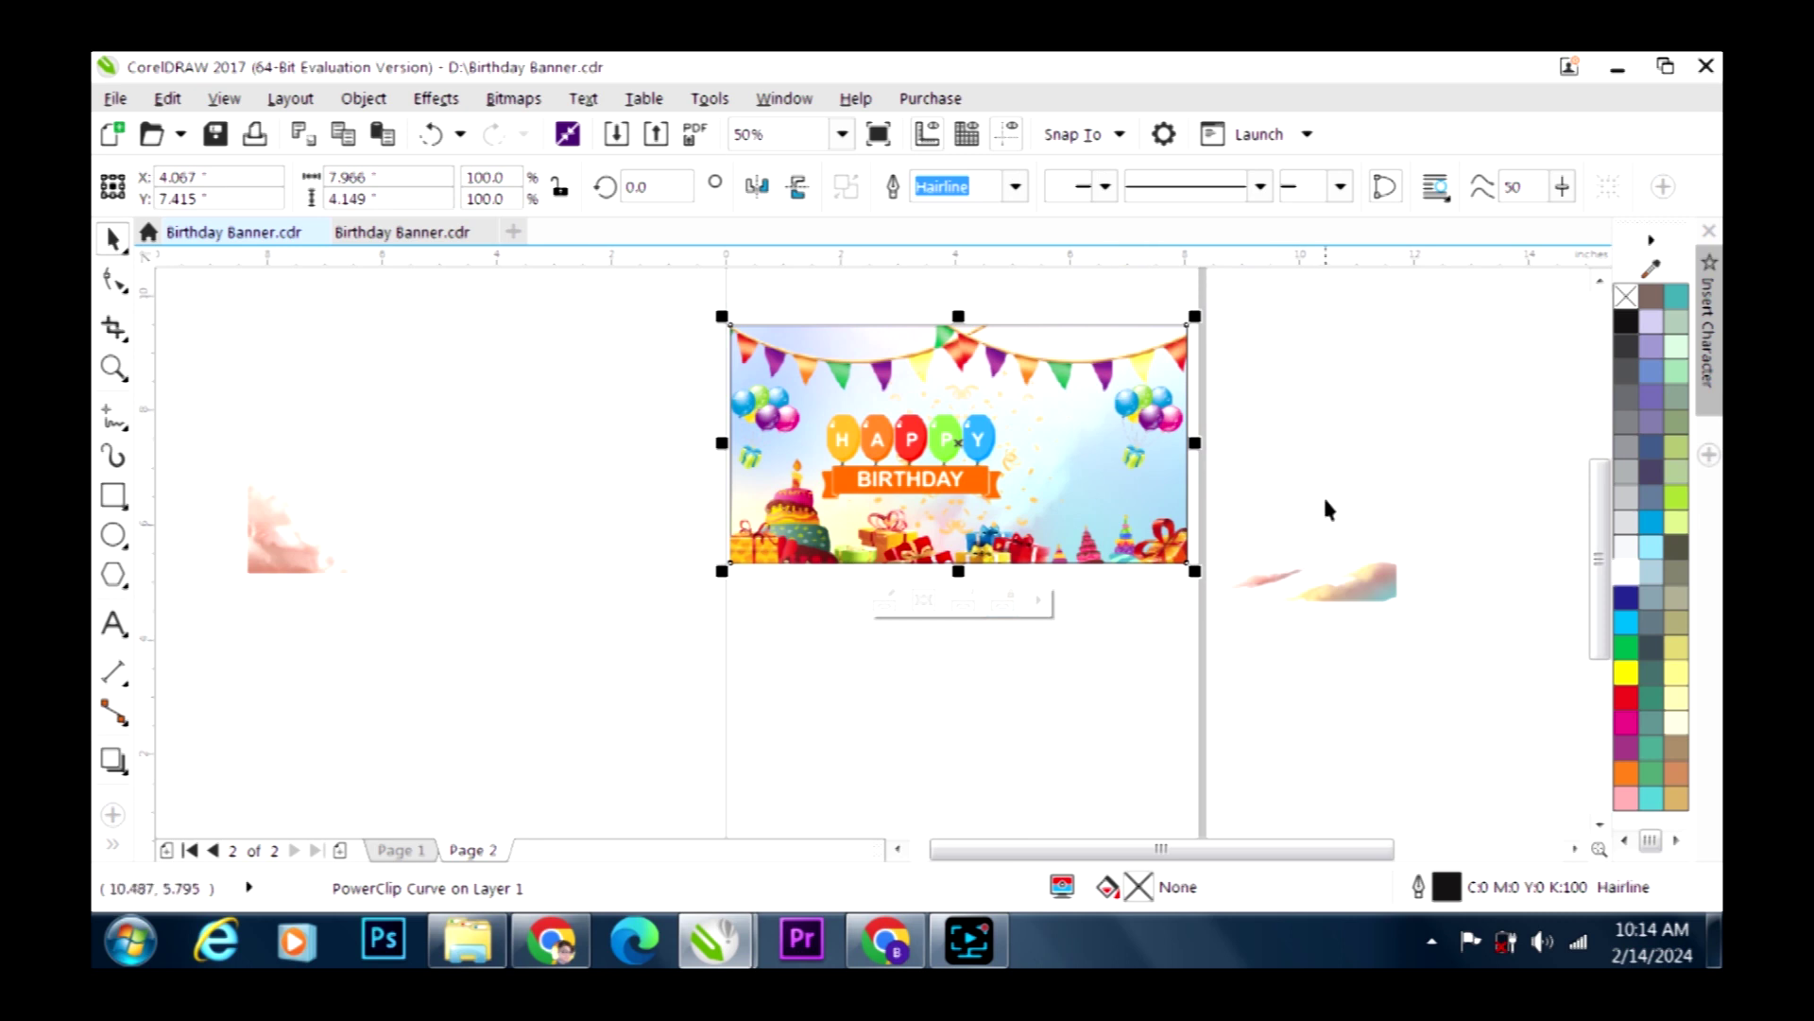
Place the cloud graphic in the banner's lower-right corner and align it to the frame's right and bottom edges
{"action": "left_click", "coordinate": [1346, 591]}
{"action": "left_click_drag", "start_coordinate": [1357, 592], "coordinate": [1165, 578]}
{"action": "scroll", "coordinate": [1134, 532], "scroll_direction": "up", "scroll_amount": 2}
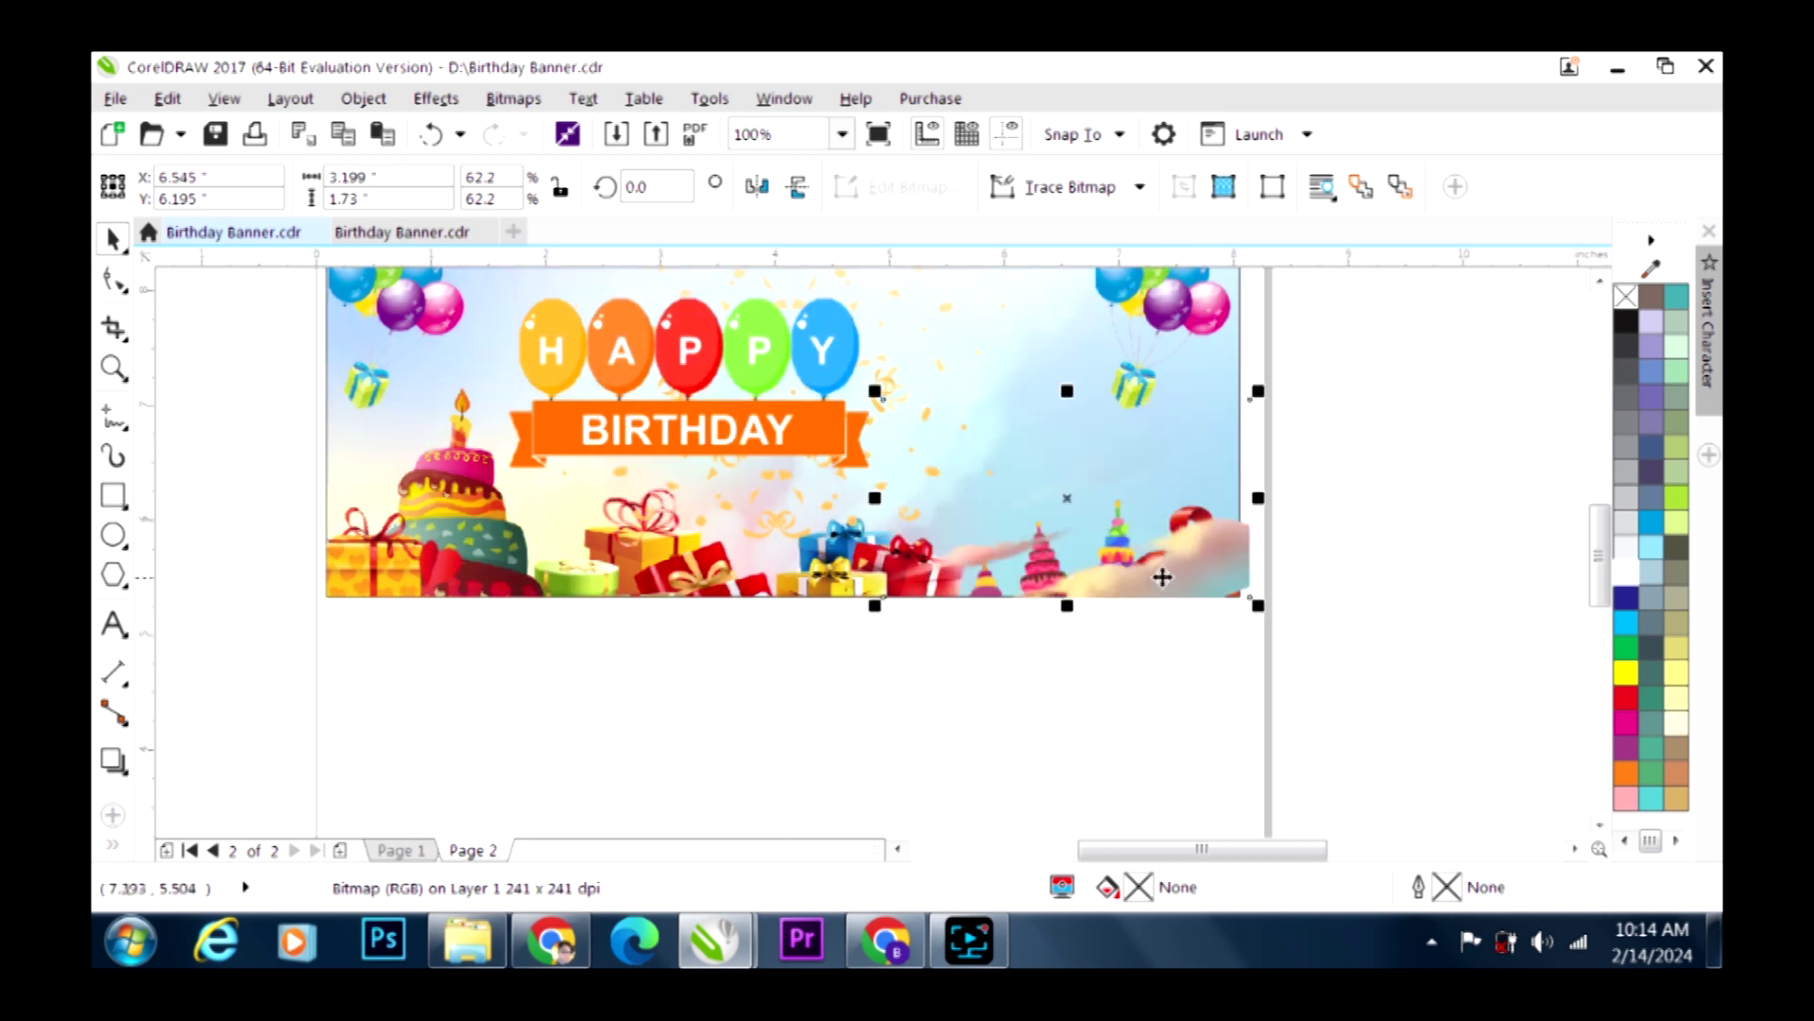
{"action": "left_click", "coordinate": [1238, 374], "text": "shift"}
{"action": "key", "text": "r"}
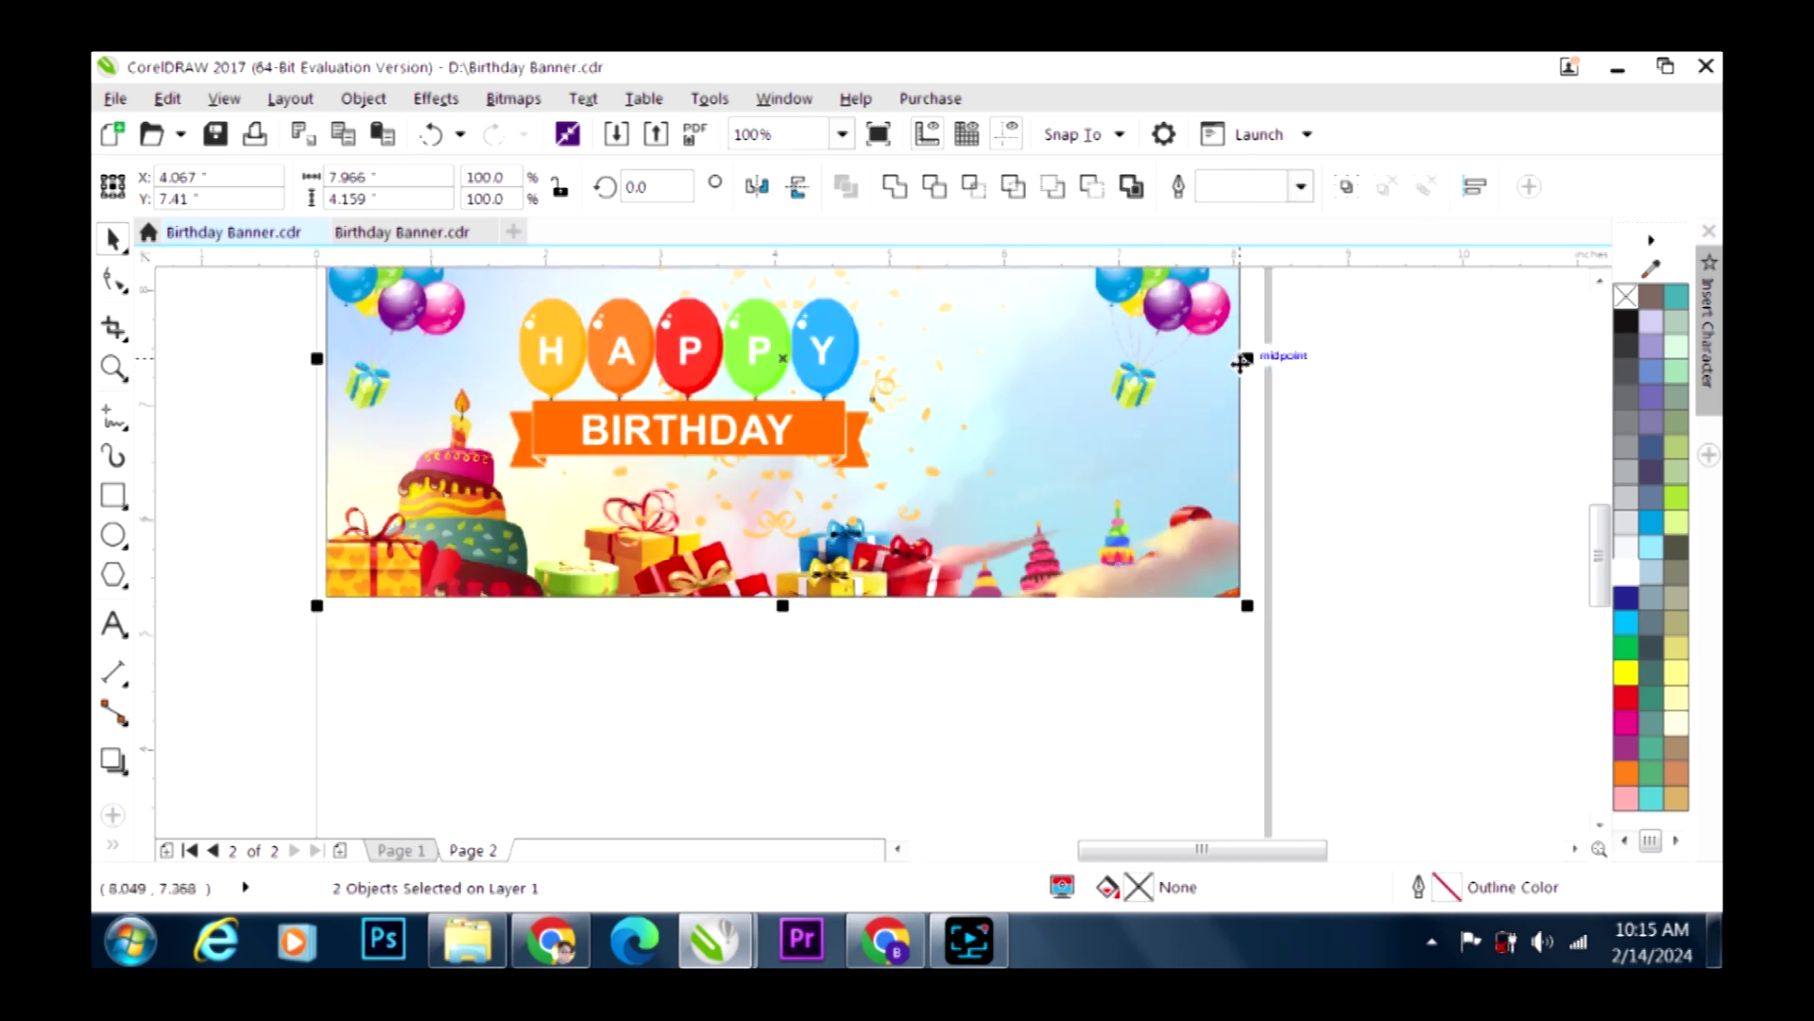
{"action": "key", "text": "b"}
PowerClip the cloud graphic inside the banner frame
{"action": "left_click", "coordinate": [1382, 473]}
{"action": "right_click", "coordinate": [1193, 467]}
{"action": "left_click", "coordinate": [1290, 136]}
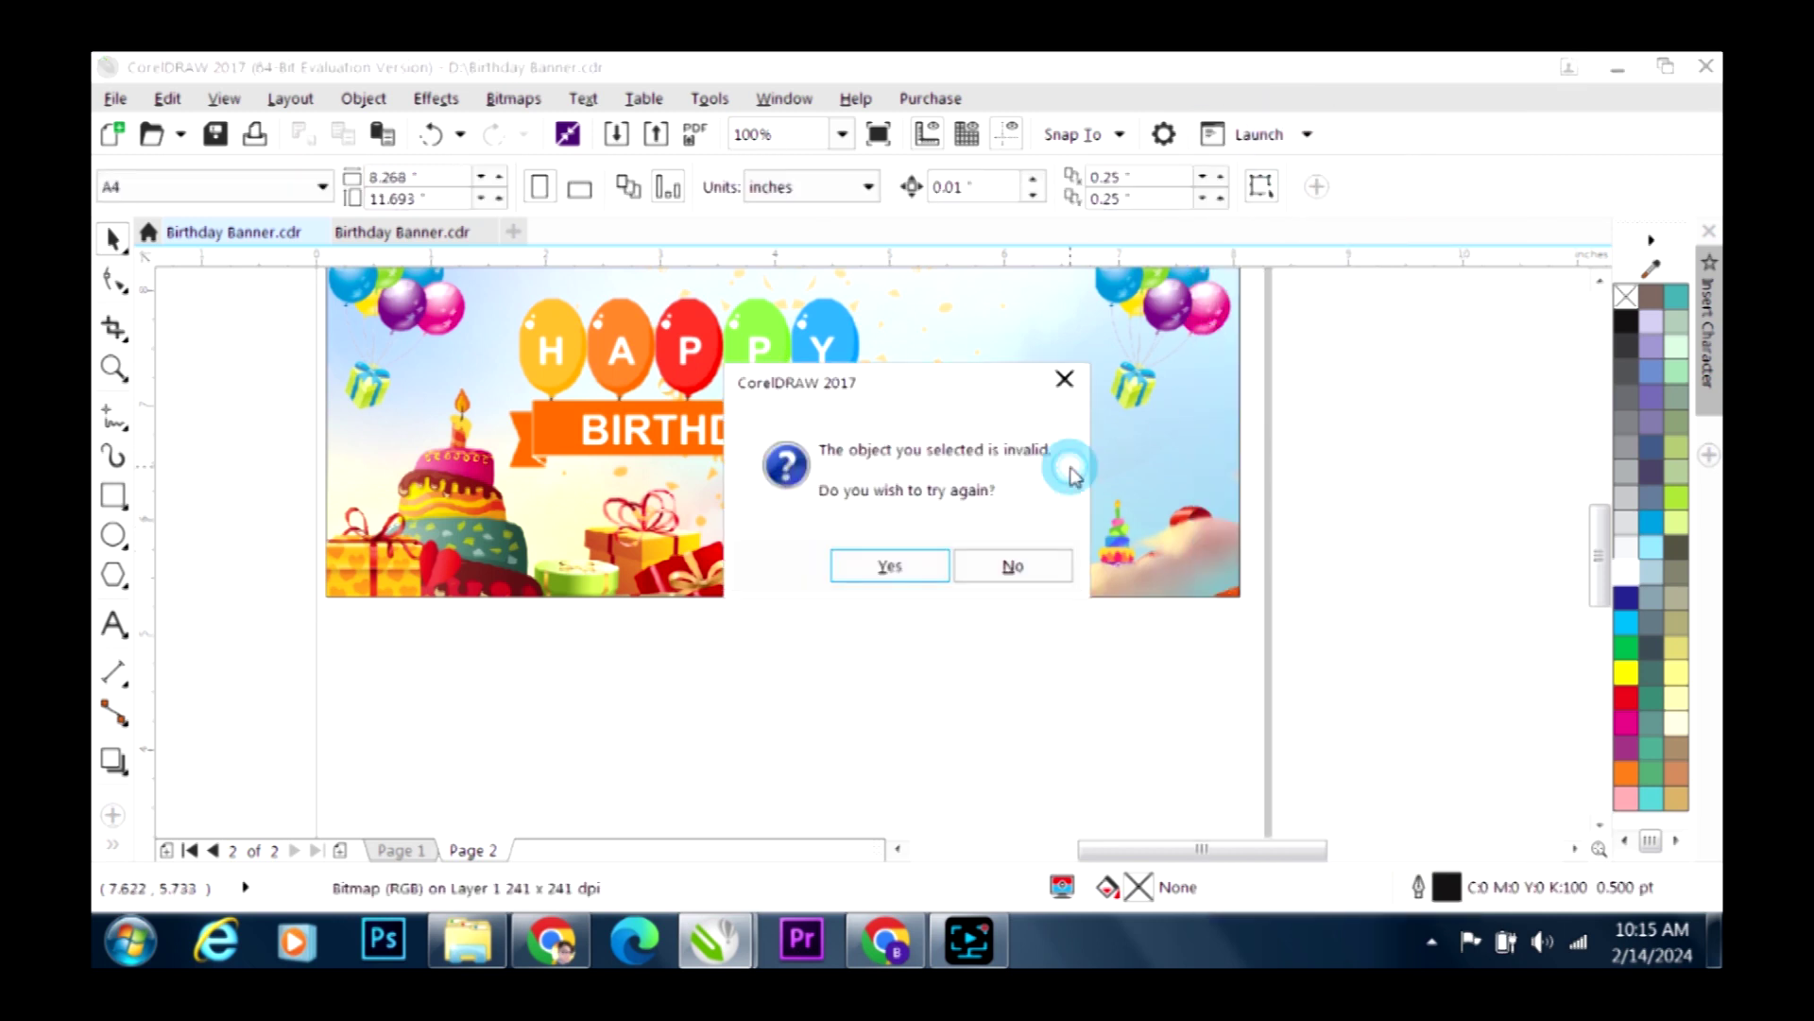
{"action": "left_click", "coordinate": [922, 559]}
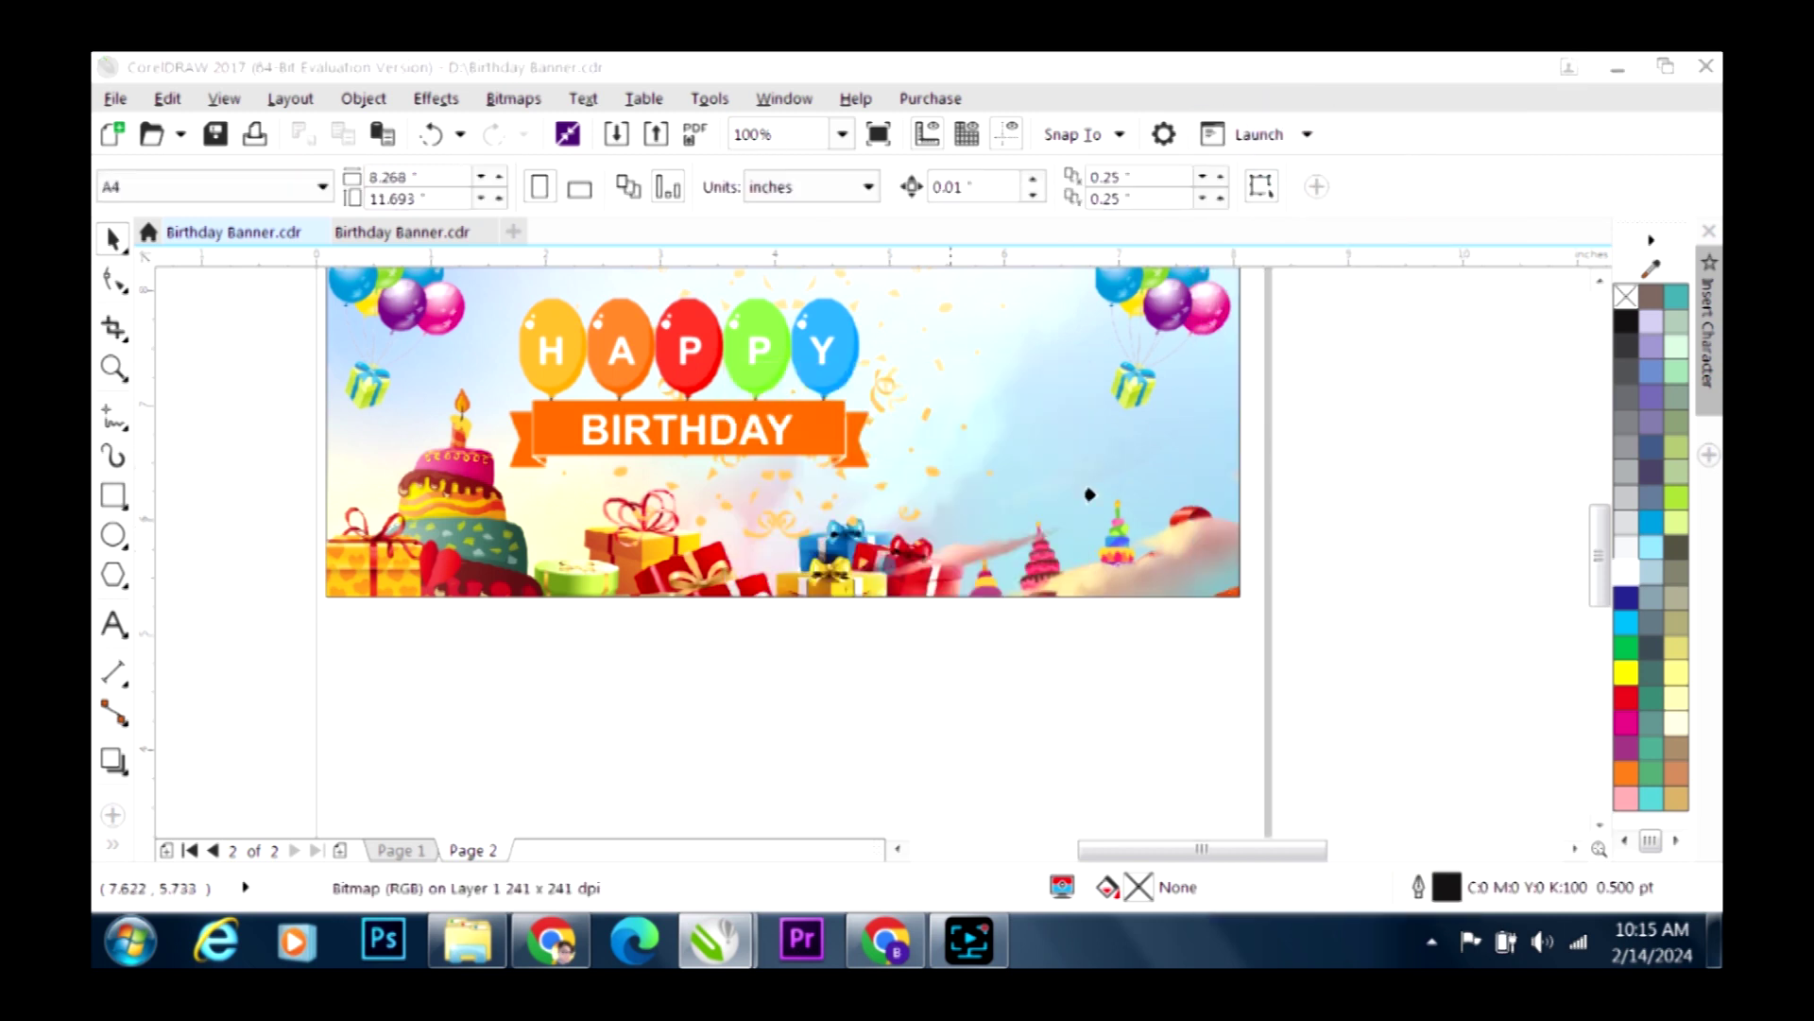
{"action": "left_click", "coordinate": [1229, 424]}
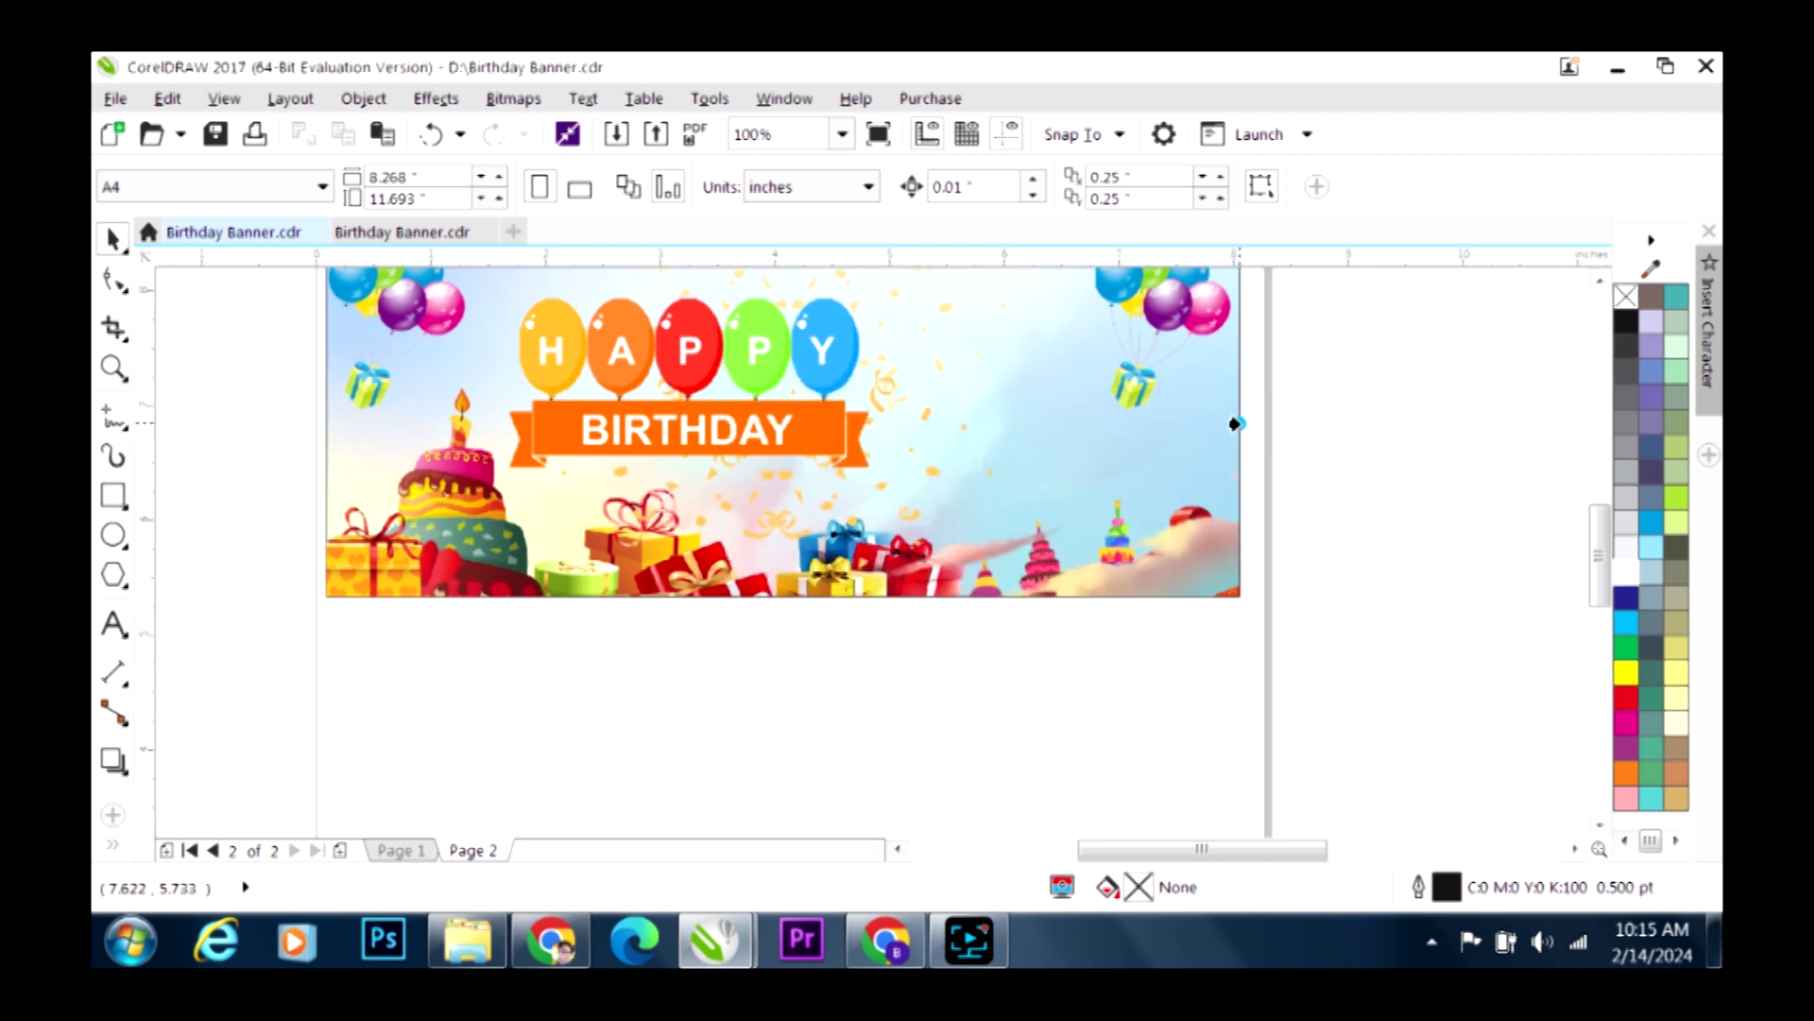
{"action": "left_click", "coordinate": [1240, 427]}
{"action": "left_click", "coordinate": [940, 574]}
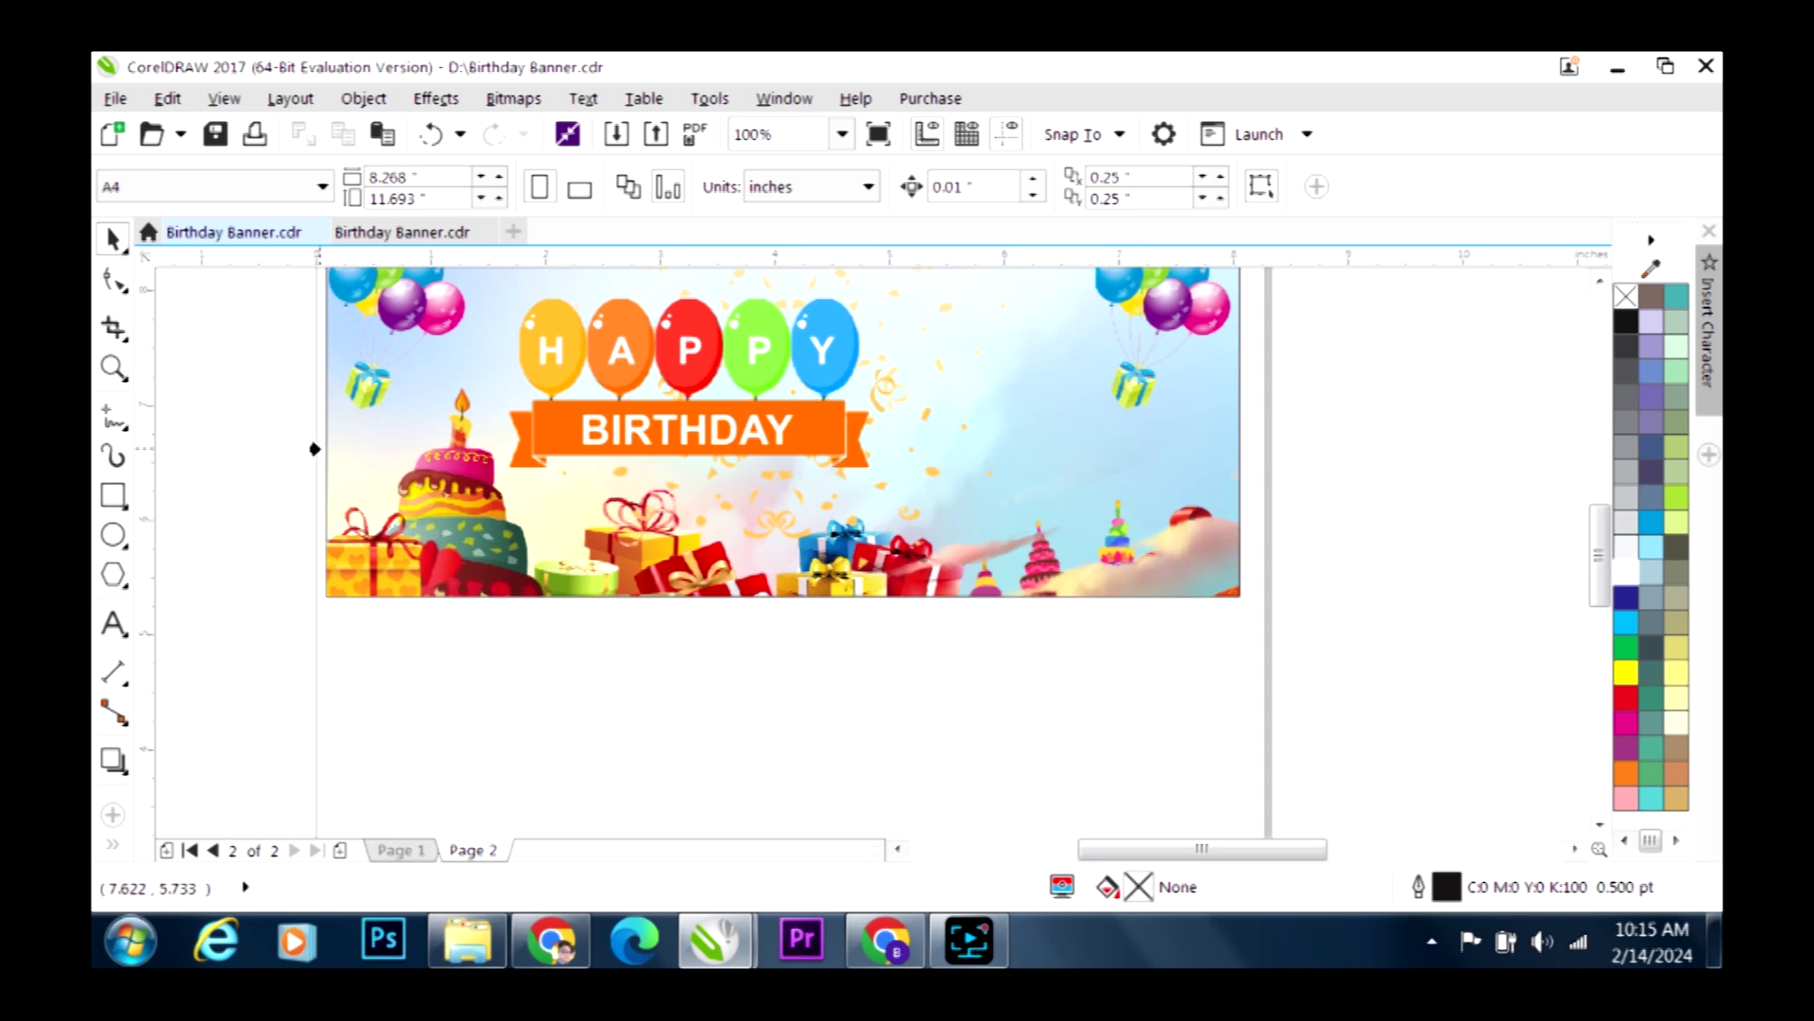
{"action": "left_click", "coordinate": [322, 442]}
Open the banner's PowerClip contents and bring the orange gift, small cakes and gift boxes in front of the cloud
{"action": "left_click", "coordinate": [1200, 620]}
{"action": "left_click", "coordinate": [1183, 588]}
{"action": "left_click", "coordinate": [1183, 588], "text": "ctrl"}
{"action": "left_click", "coordinate": [1179, 635]}
{"action": "left_click", "coordinate": [1058, 662], "text": "shift"}
{"action": "left_click", "coordinate": [892, 615], "text": "shift"}
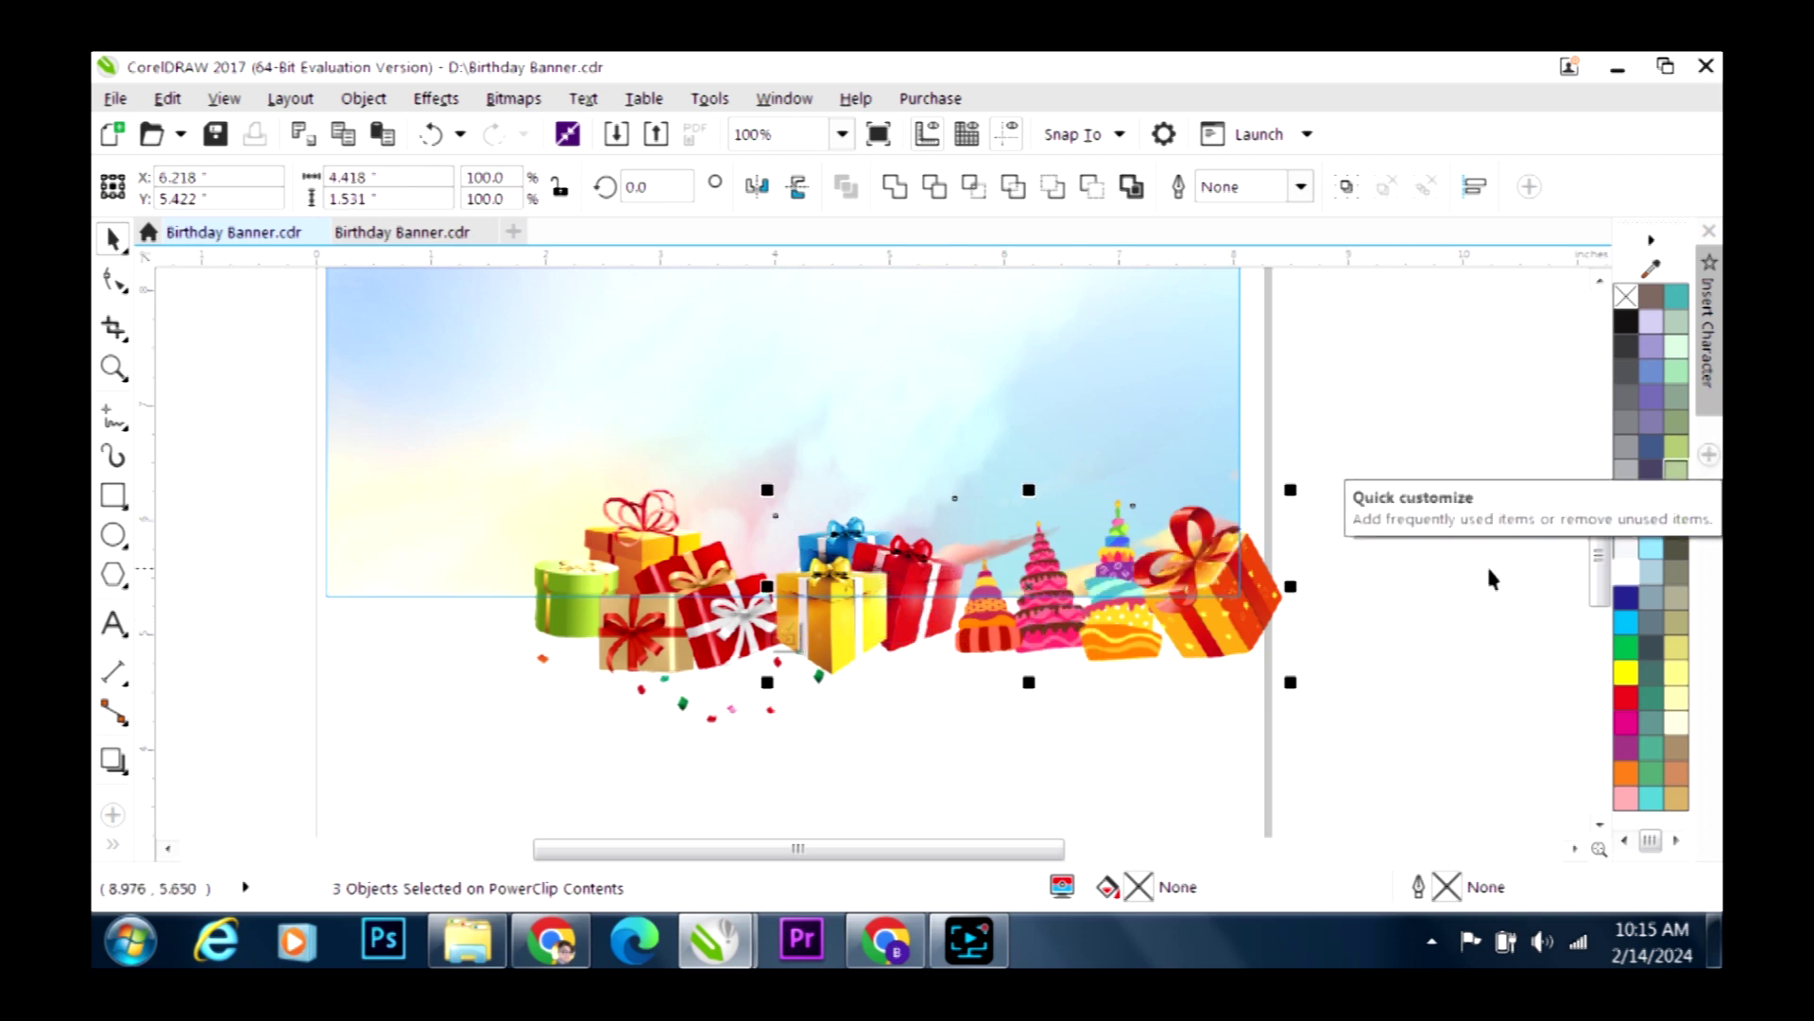
{"action": "left_click", "coordinate": [1313, 678]}
Raise the cloud slightly within the PowerClip contents and finish editing the contents
{"action": "left_click", "coordinate": [1009, 551]}
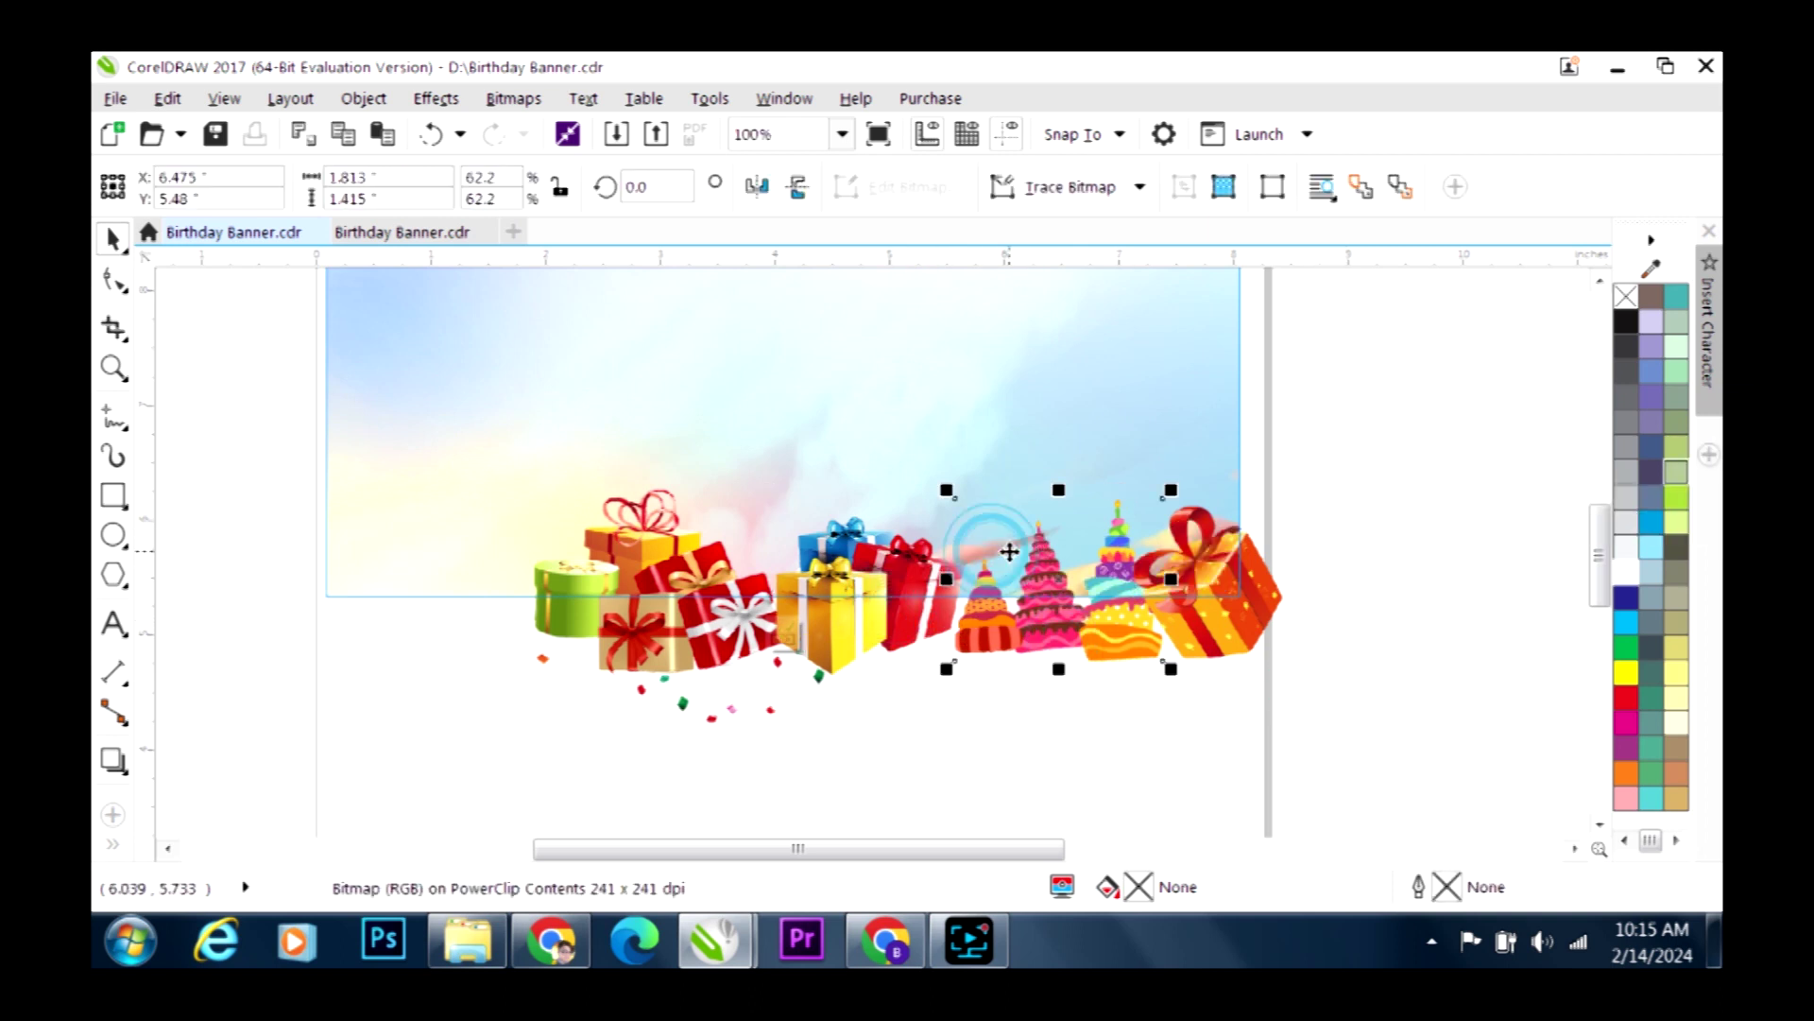
{"action": "left_click", "coordinate": [994, 548]}
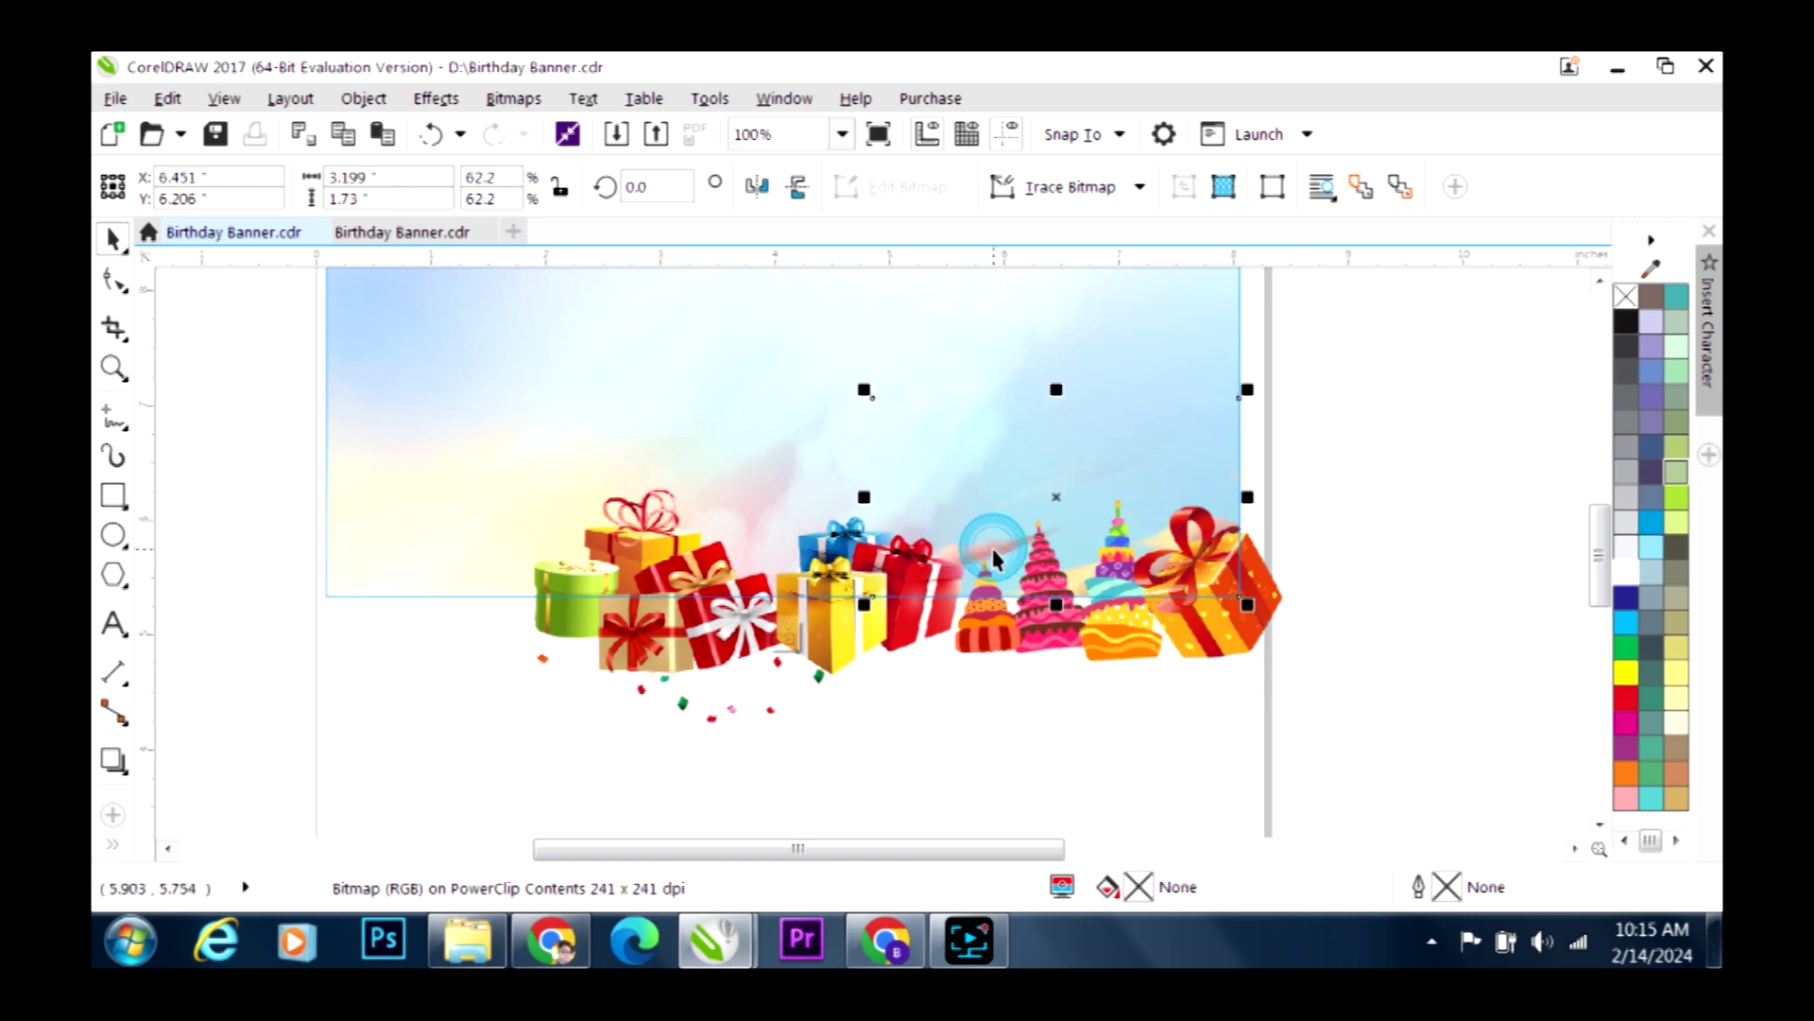
{"action": "left_click", "coordinate": [1055, 493]}
{"action": "left_click_drag", "start_coordinate": [1055, 493], "coordinate": [1051, 470]}
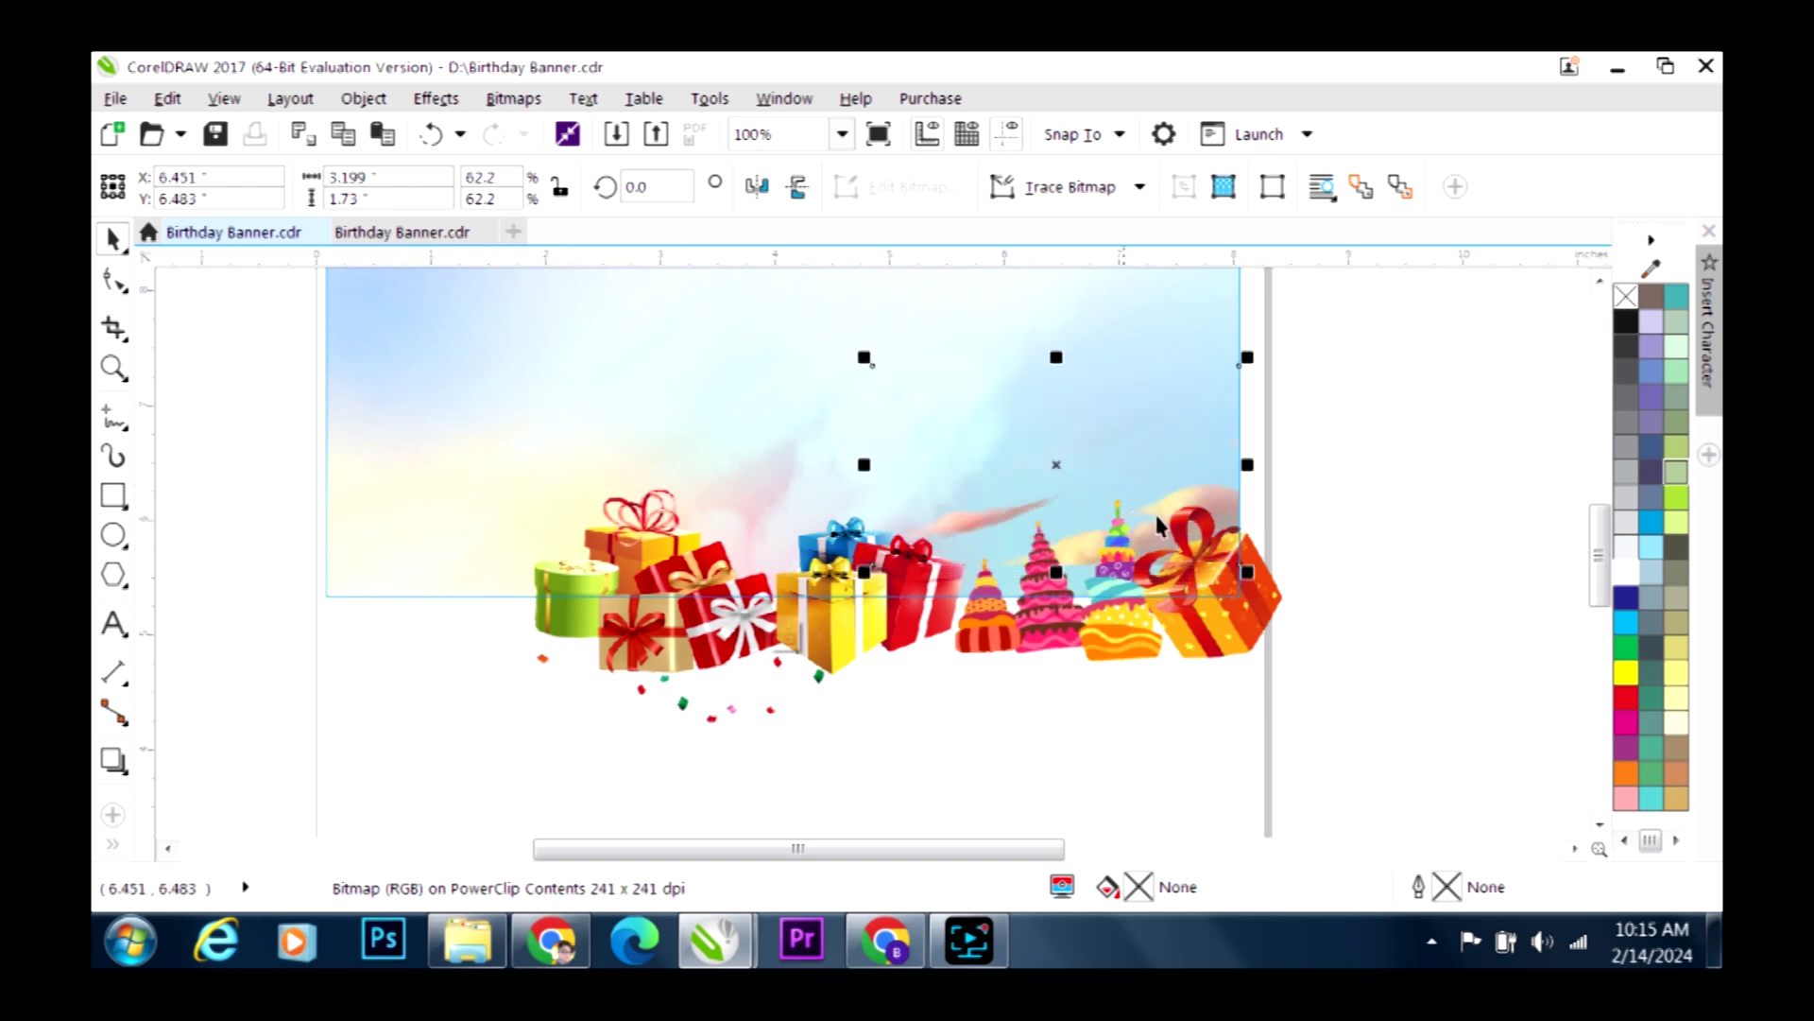
{"action": "left_click", "coordinate": [1415, 501], "text": "ctrl"}
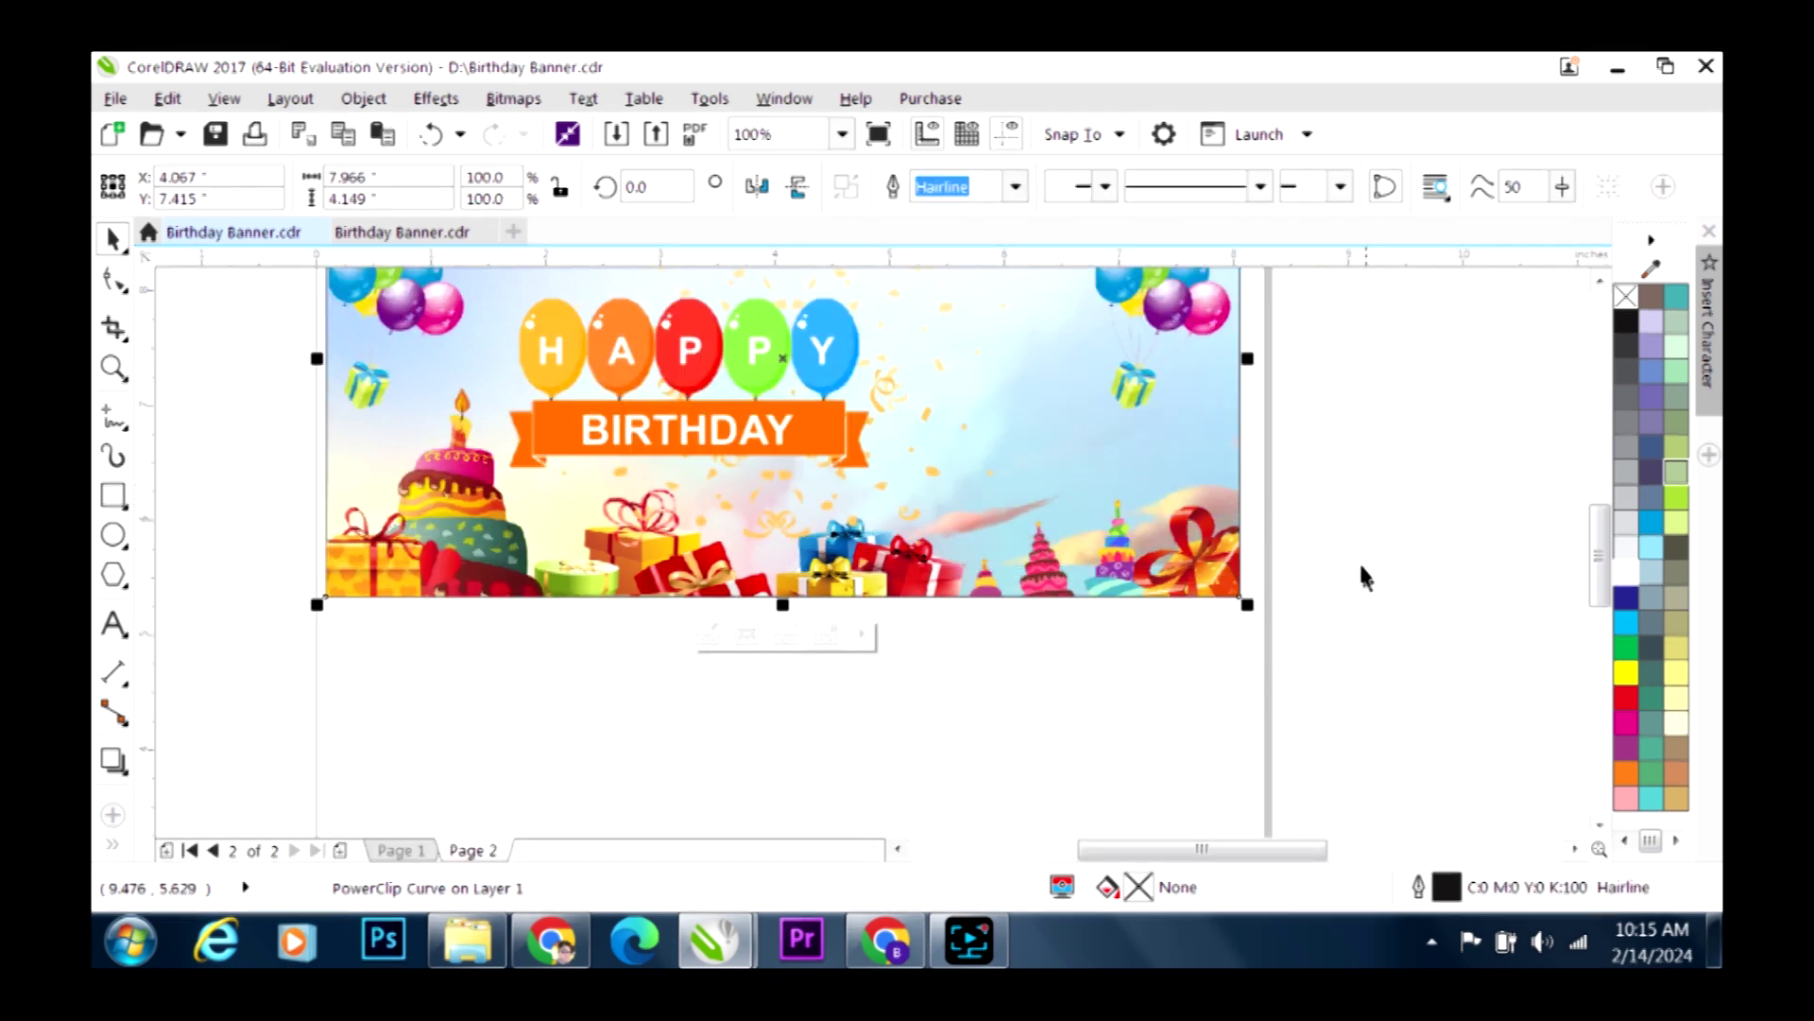
Place the boy's photo on the banner between the HAPPY BIRTHDAY lettering and the right-hand balloon bunch
{"action": "scroll", "coordinate": [1351, 562], "scroll_direction": "down", "scroll_amount": 1}
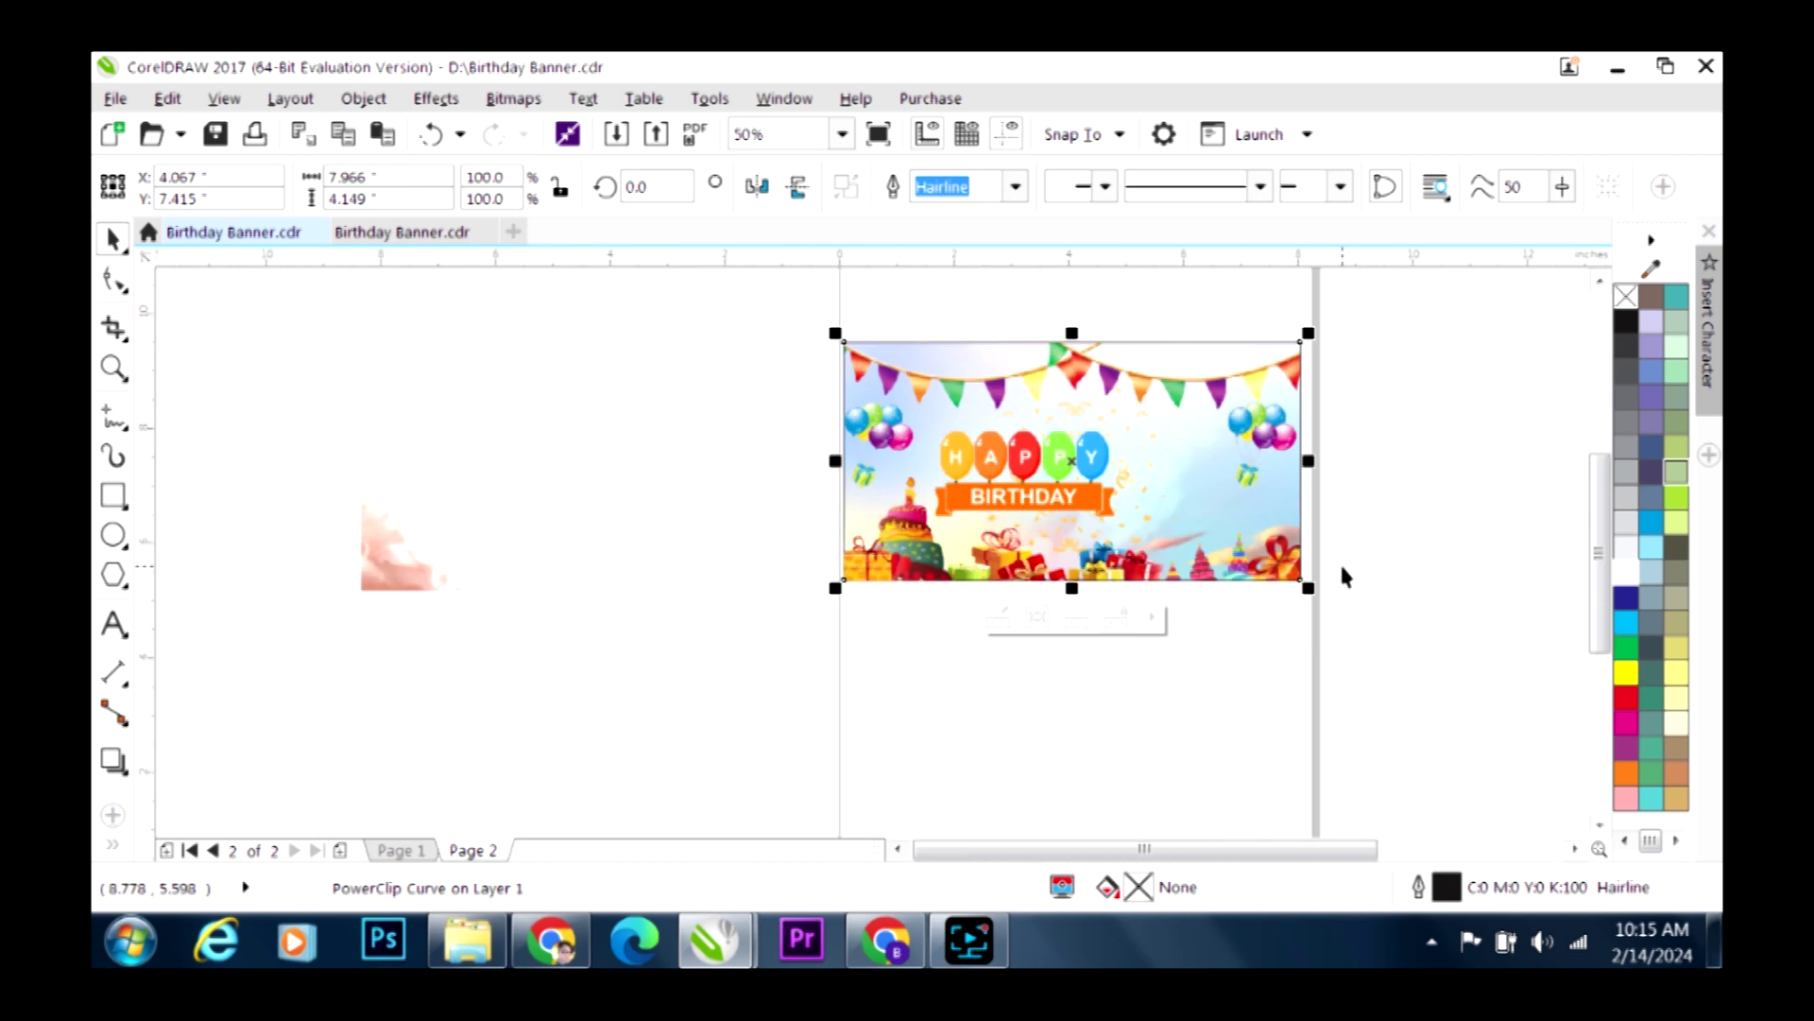
{"action": "scroll", "coordinate": [862, 467], "scroll_direction": "down", "scroll_amount": 1}
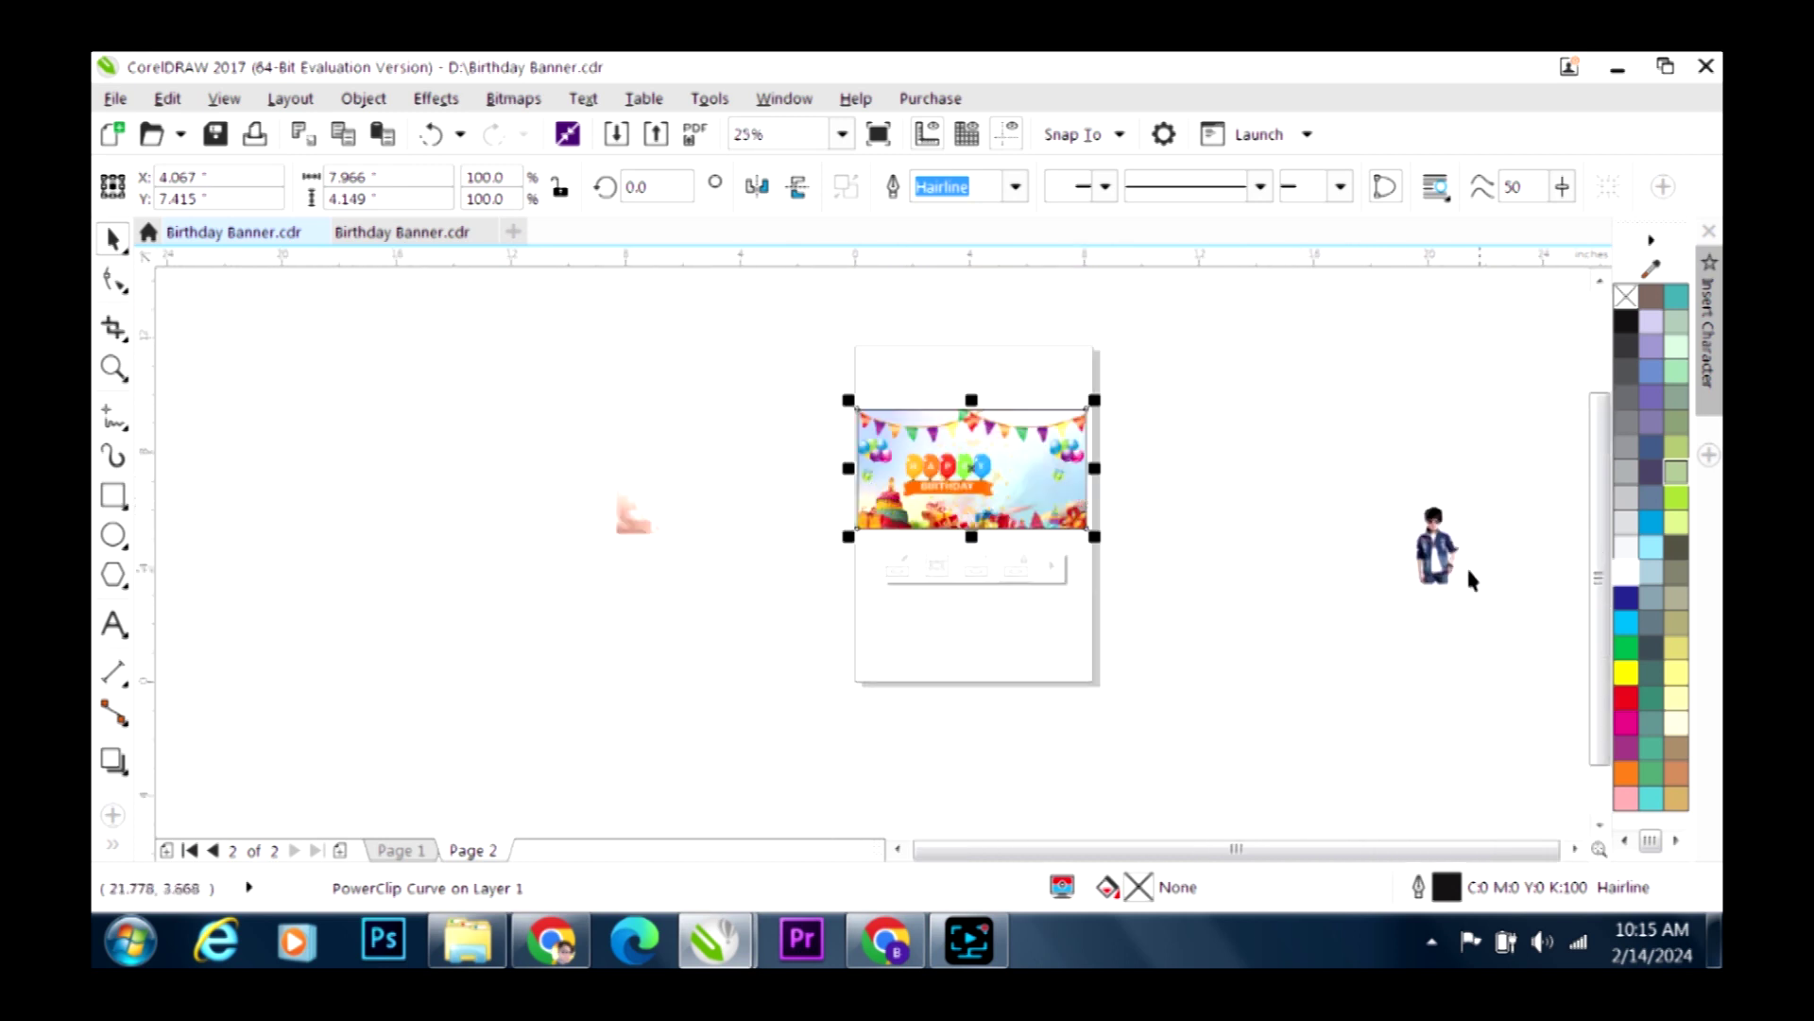
{"action": "left_click_drag", "start_coordinate": [1443, 563], "coordinate": [1052, 515]}
{"action": "scroll", "coordinate": [1036, 488], "scroll_direction": "up", "scroll_amount": 2}
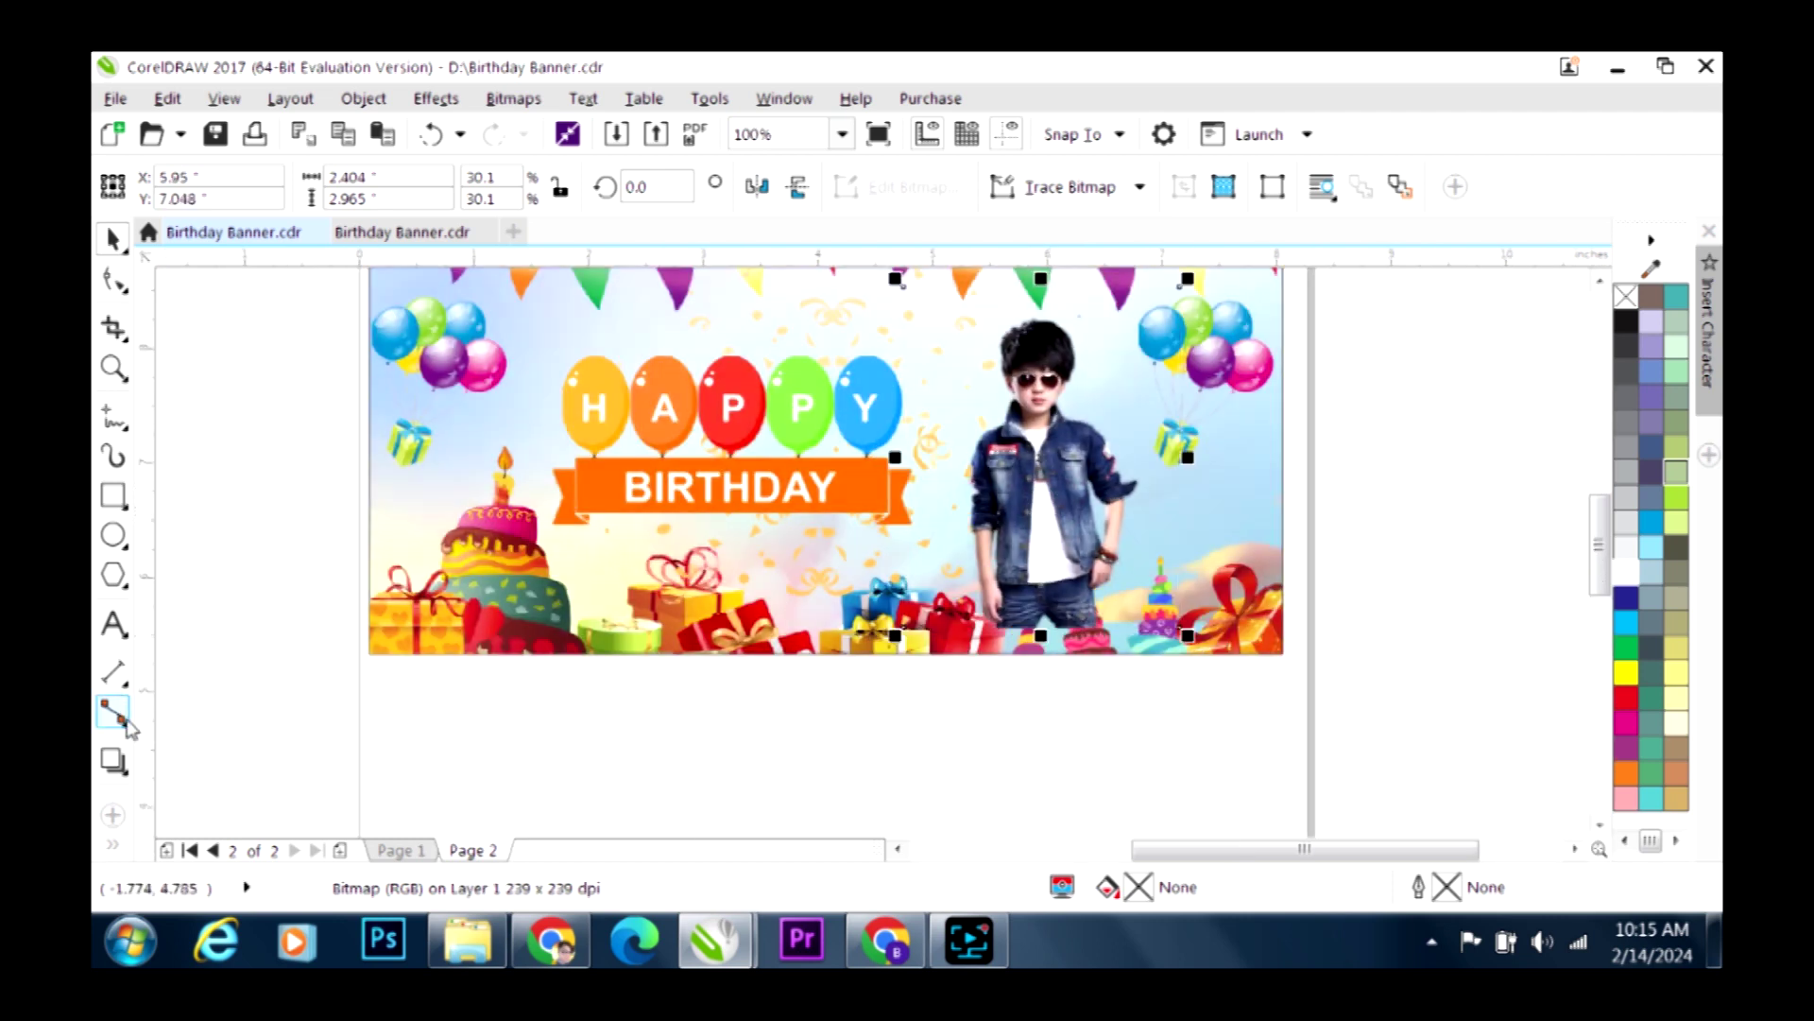
Fade out the lower body of the boy's photo with a vertical linear transparency at -90°
{"action": "left_click", "coordinate": [109, 847]}
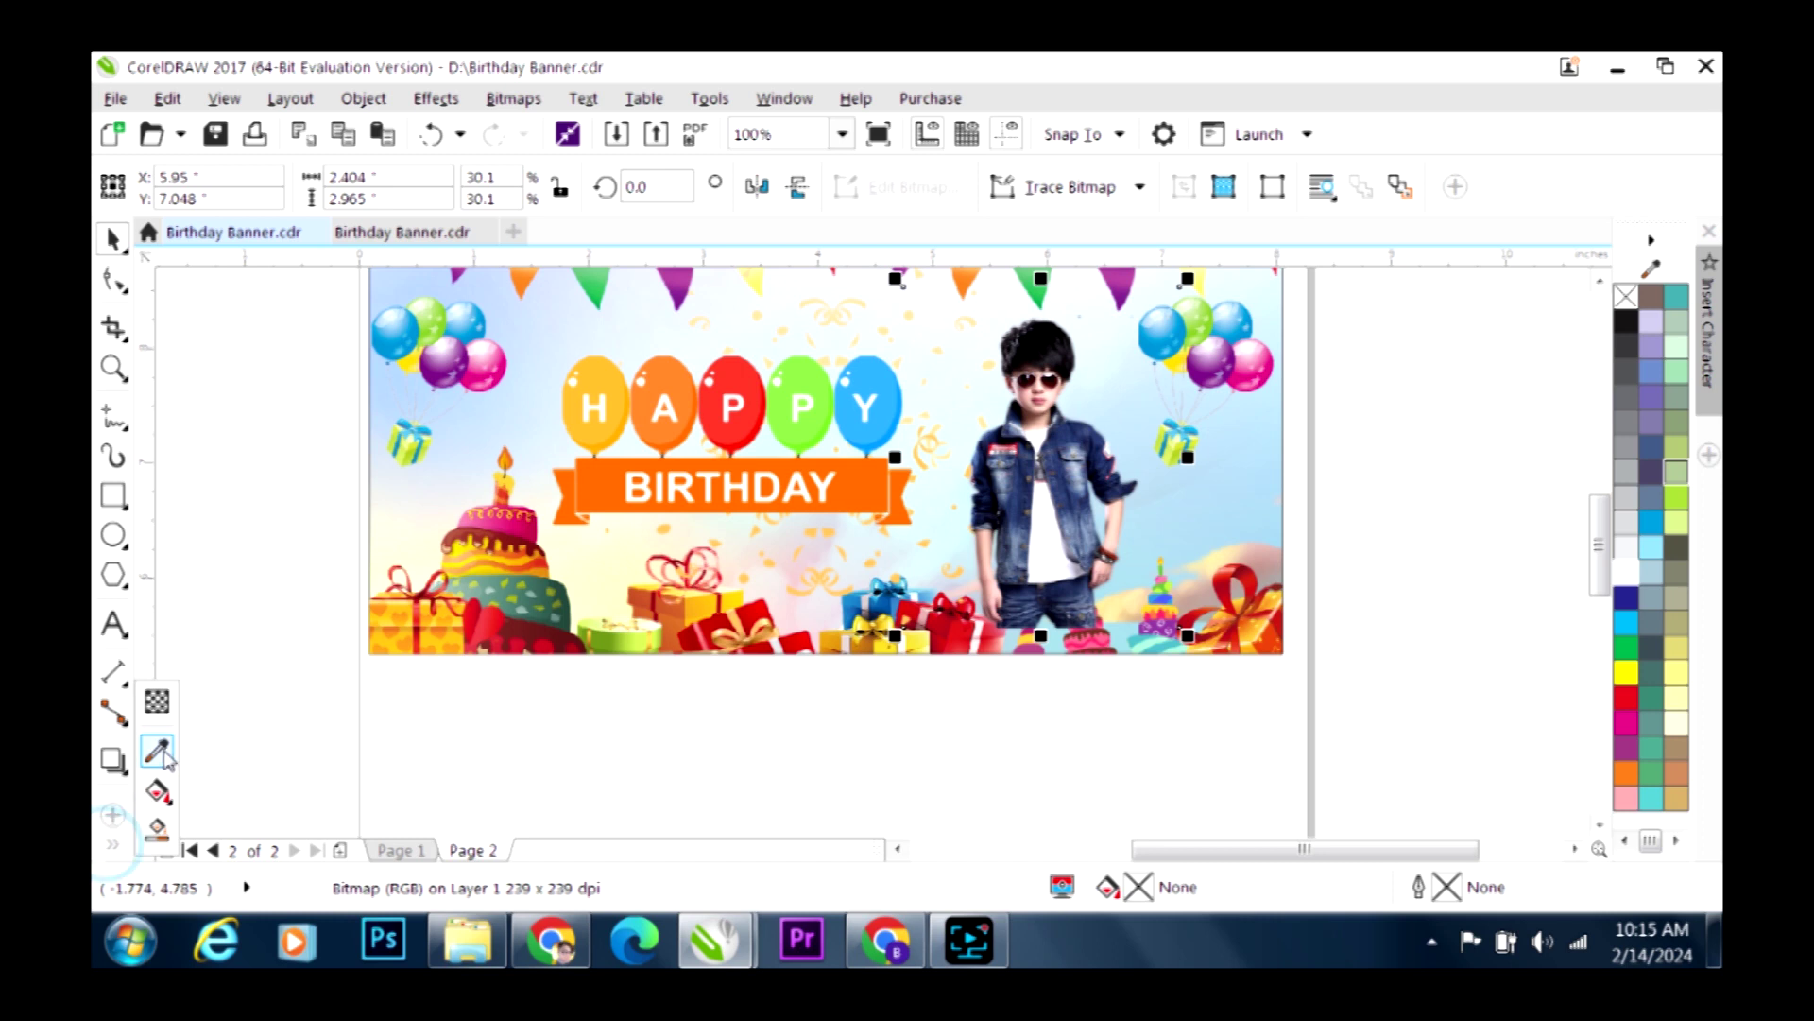
{"action": "left_click", "coordinate": [154, 702]}
{"action": "scroll", "coordinate": [1029, 576], "scroll_direction": "up", "scroll_amount": 1}
{"action": "mouse_move", "coordinate": [1050, 518]}
{"action": "left_mouse_down"}
{"action": "mouse_move", "coordinate": [1050, 619]}
{"action": "mouse_move", "coordinate": [1049, 490]}
{"action": "left_mouse_up"}
{"action": "left_click_drag", "start_coordinate": [1050, 621], "coordinate": [1050, 587]}
{"action": "left_click_drag", "start_coordinate": [1050, 488], "coordinate": [1050, 441]}
{"action": "left_click_drag", "start_coordinate": [1051, 586], "coordinate": [1050, 613]}
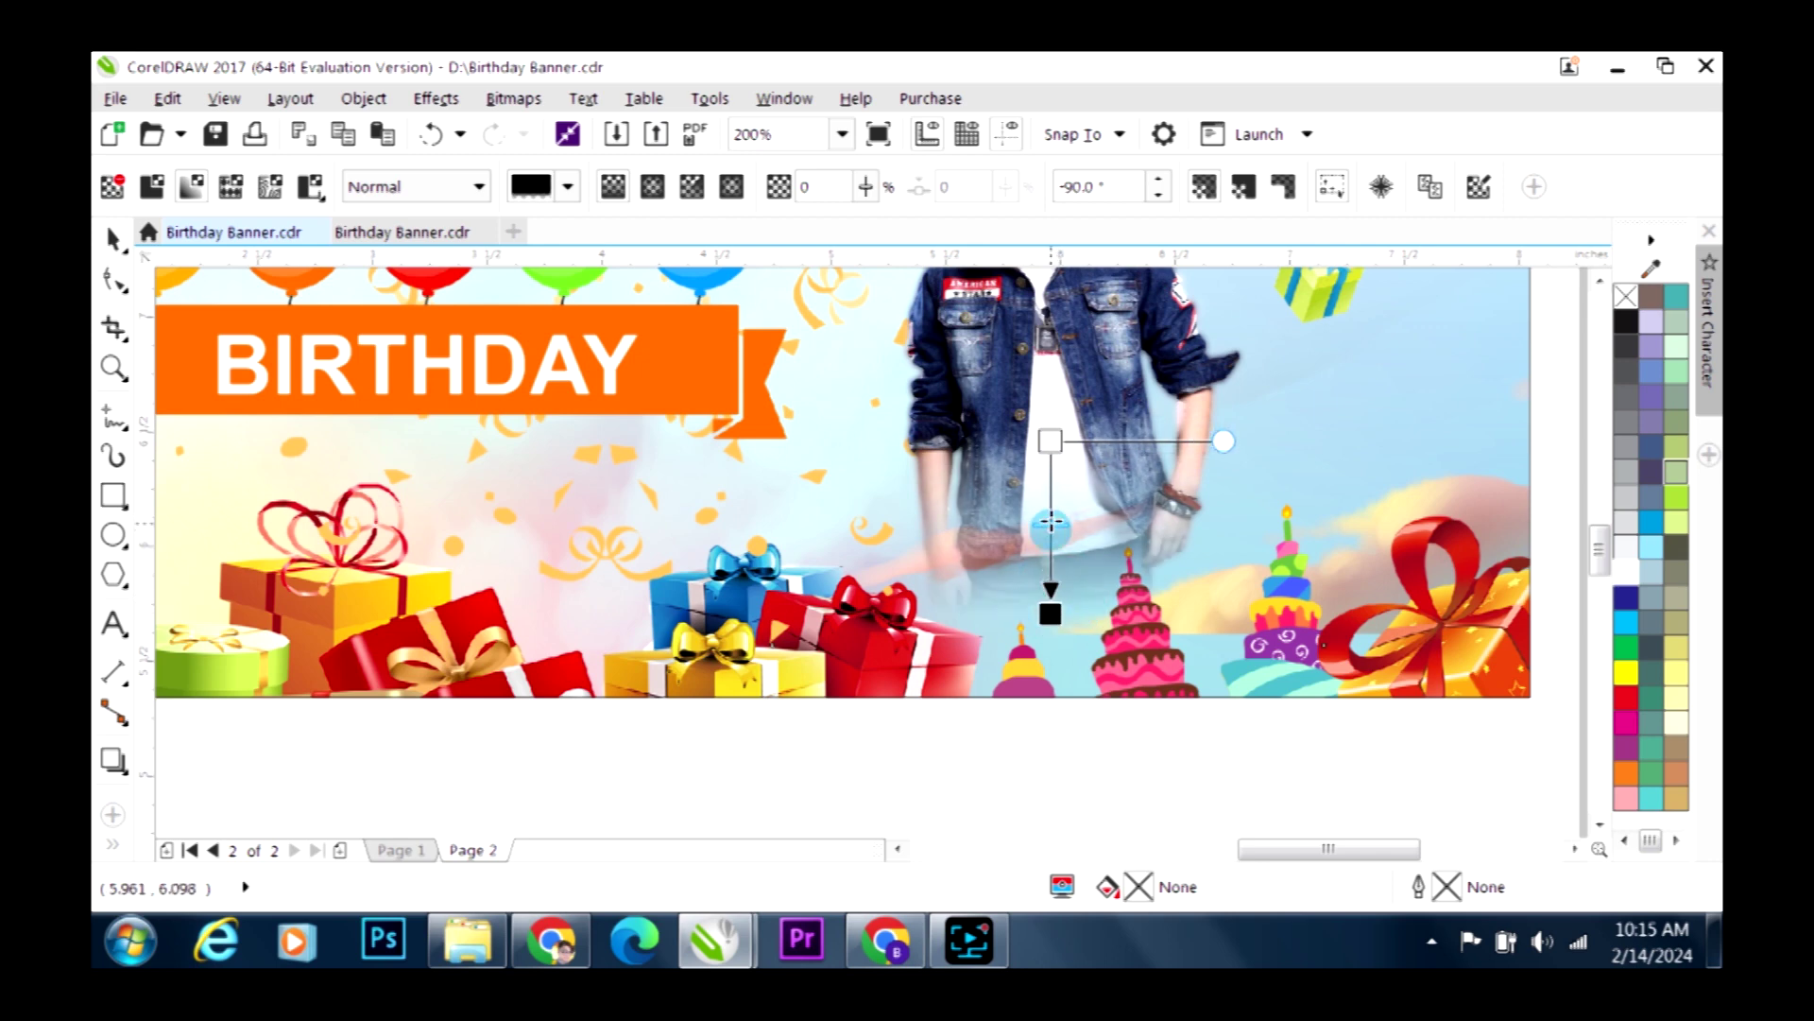
{"action": "scroll", "coordinate": [1050, 546], "scroll_direction": "down", "scroll_amount": 2}
{"action": "key", "text": "space"}
{"action": "left_click", "coordinate": [1324, 718]}
Copy the BIRTHDAY text just below the ribbon and fill the copy with red
{"action": "scroll", "coordinate": [1325, 719], "scroll_direction": "down", "scroll_amount": 1}
{"action": "scroll", "coordinate": [1045, 546], "scroll_direction": "up", "scroll_amount": 1}
{"action": "left_click_drag", "start_coordinate": [492, 348], "coordinate": [1213, 567]}
{"action": "left_click_drag", "start_coordinate": [990, 448], "coordinate": [968, 579]}
{"action": "left_click", "coordinate": [458, 536]}
{"action": "scroll", "coordinate": [955, 508], "scroll_direction": "up", "scroll_amount": 1}
{"action": "right_click", "coordinate": [967, 579]}
{"action": "left_click", "coordinate": [1627, 698]}
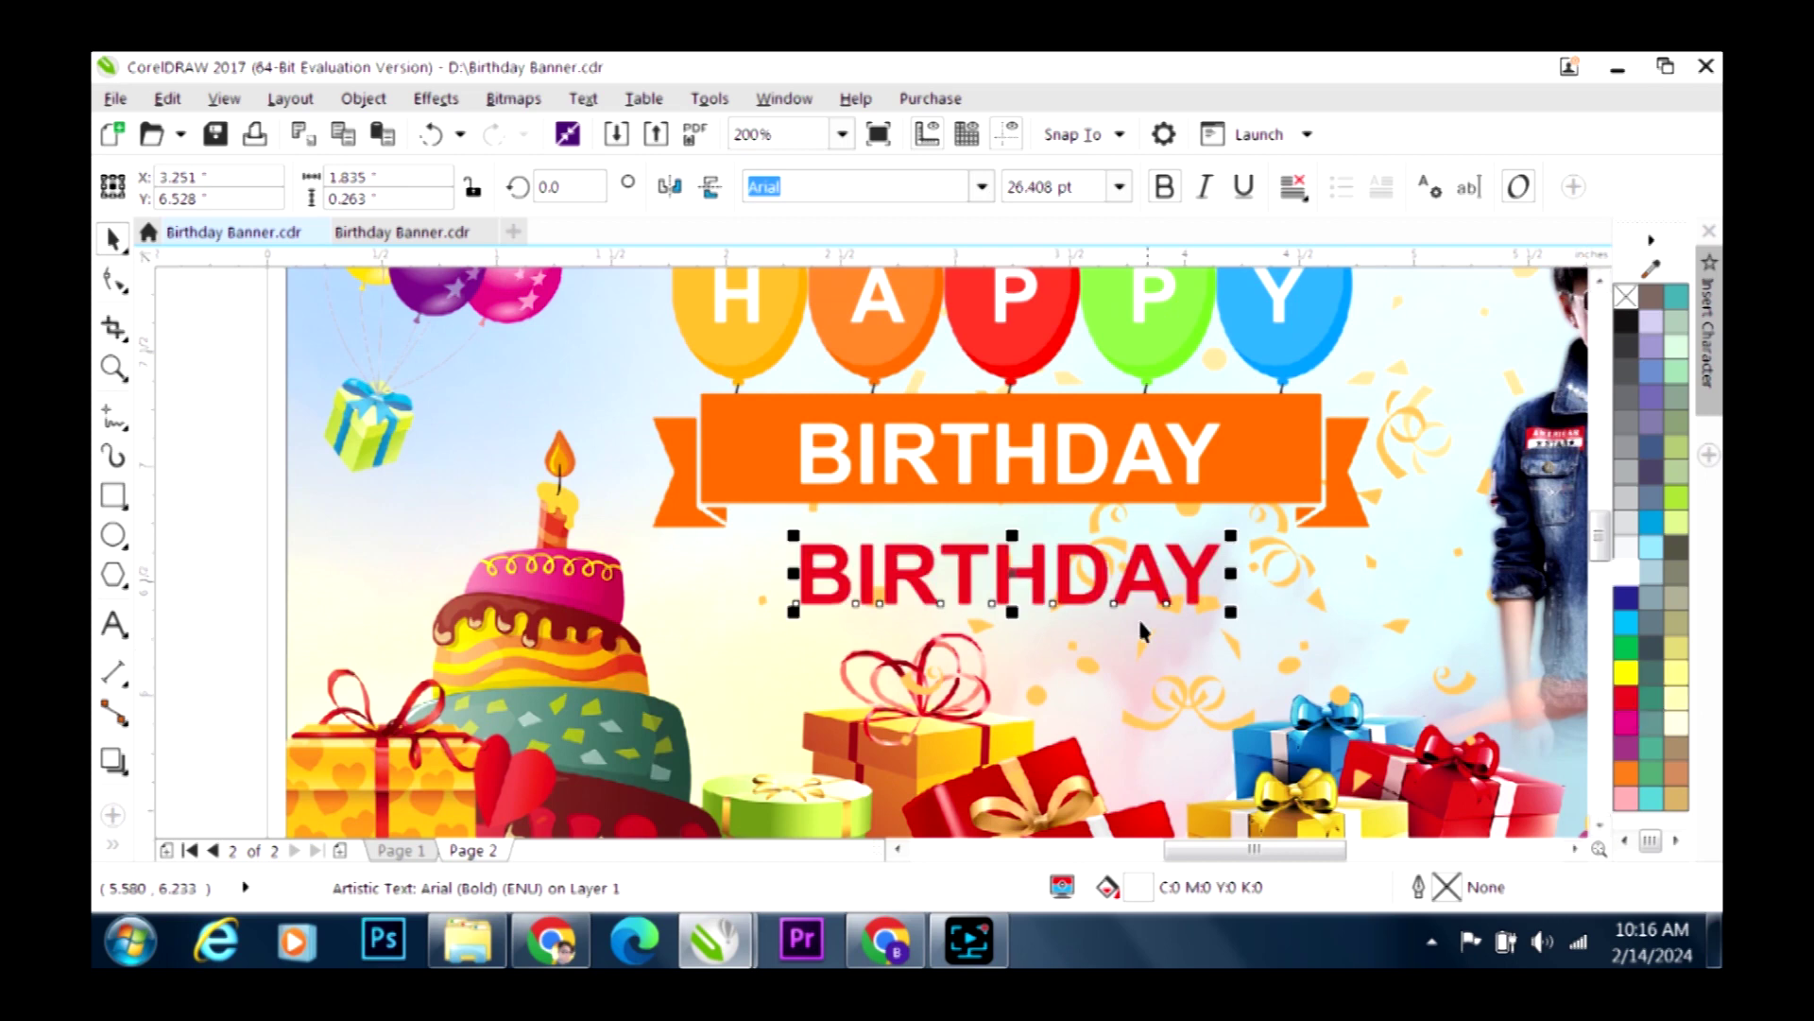
Replace the red copied text with the birthday boy's first name in capital letters
{"action": "double_click", "coordinate": [1078, 602]}
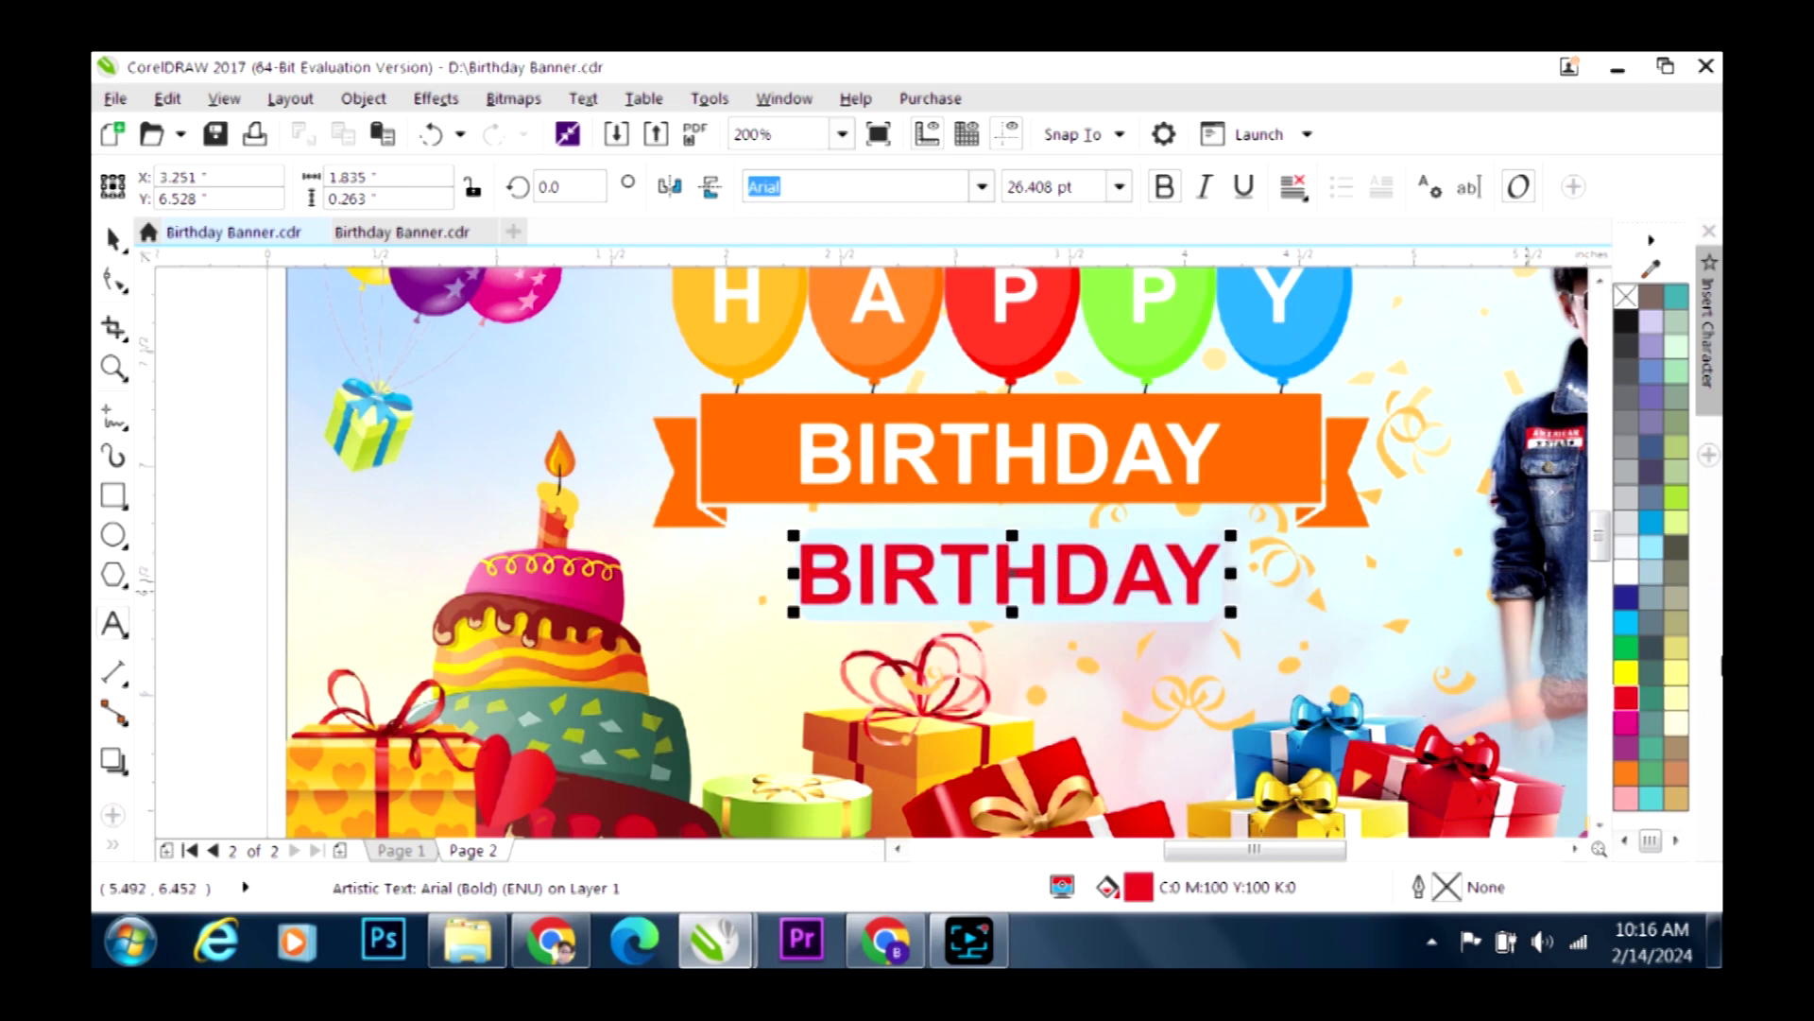
{"action": "type", "text": "va"}
{"action": "key", "text": "BackSpace"}
{"action": "key", "text": "BackSpace"}
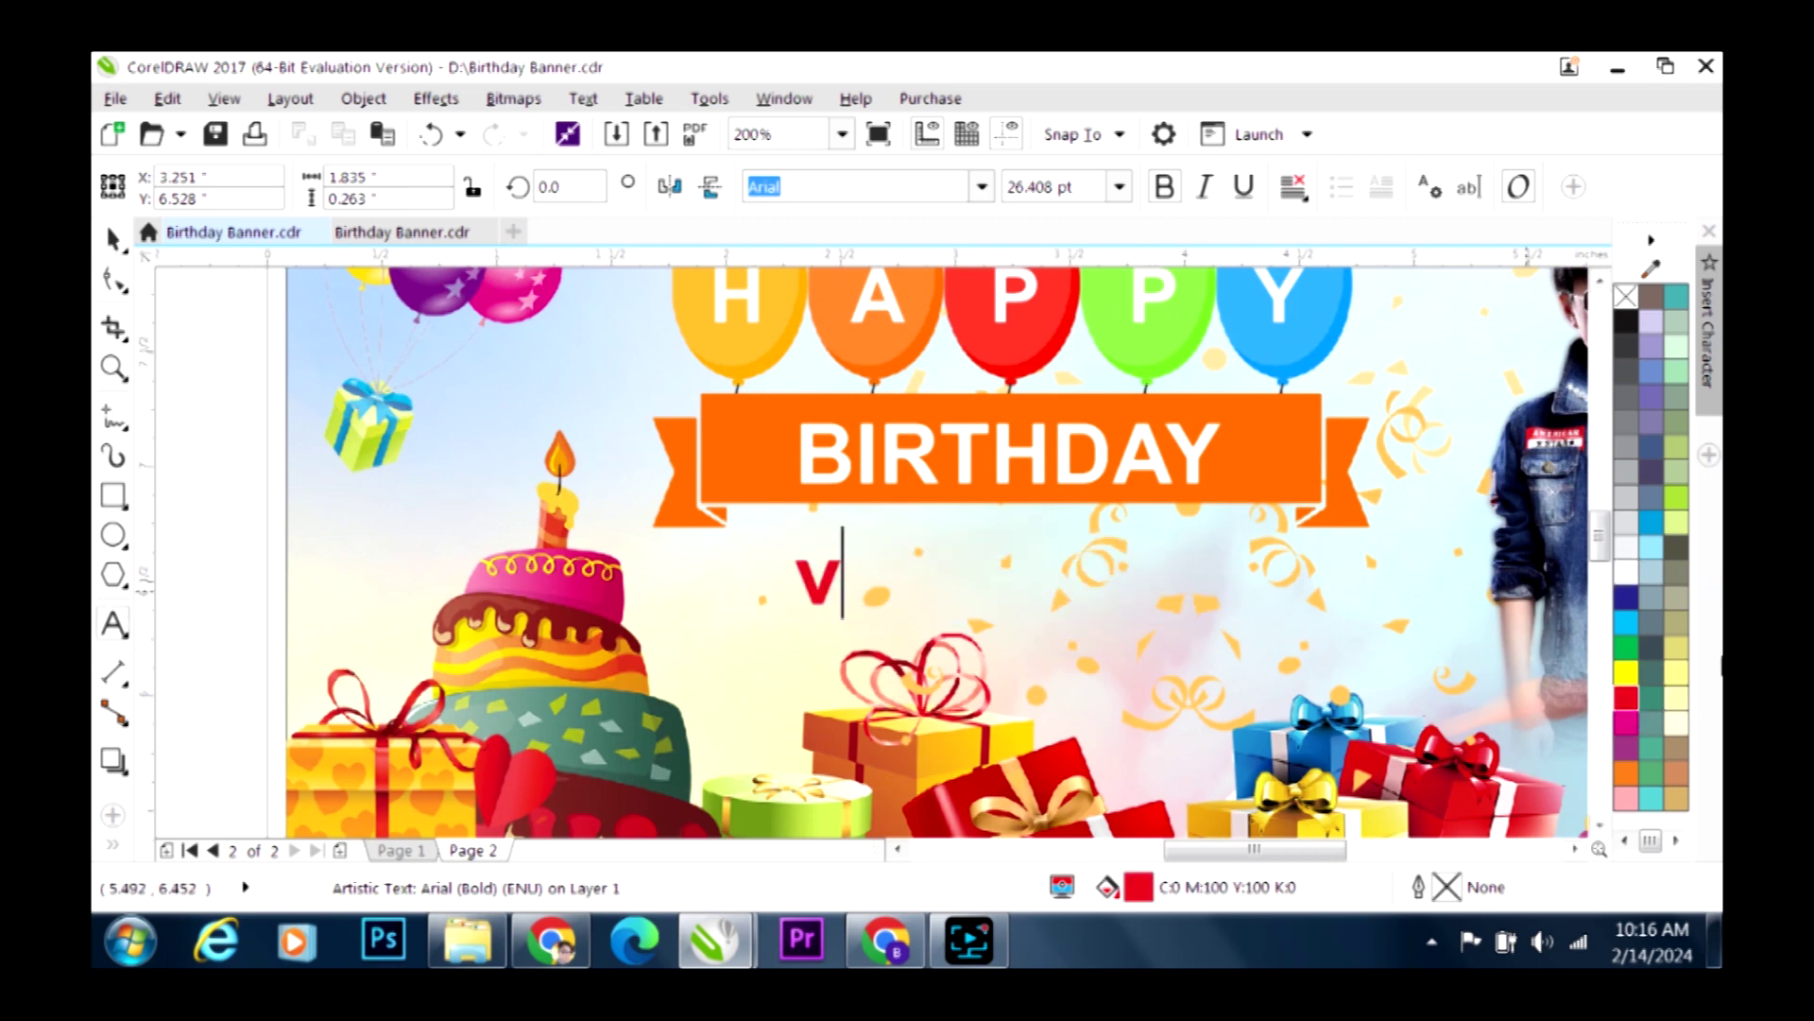
{"action": "type", "text": "VAIBHAV"}
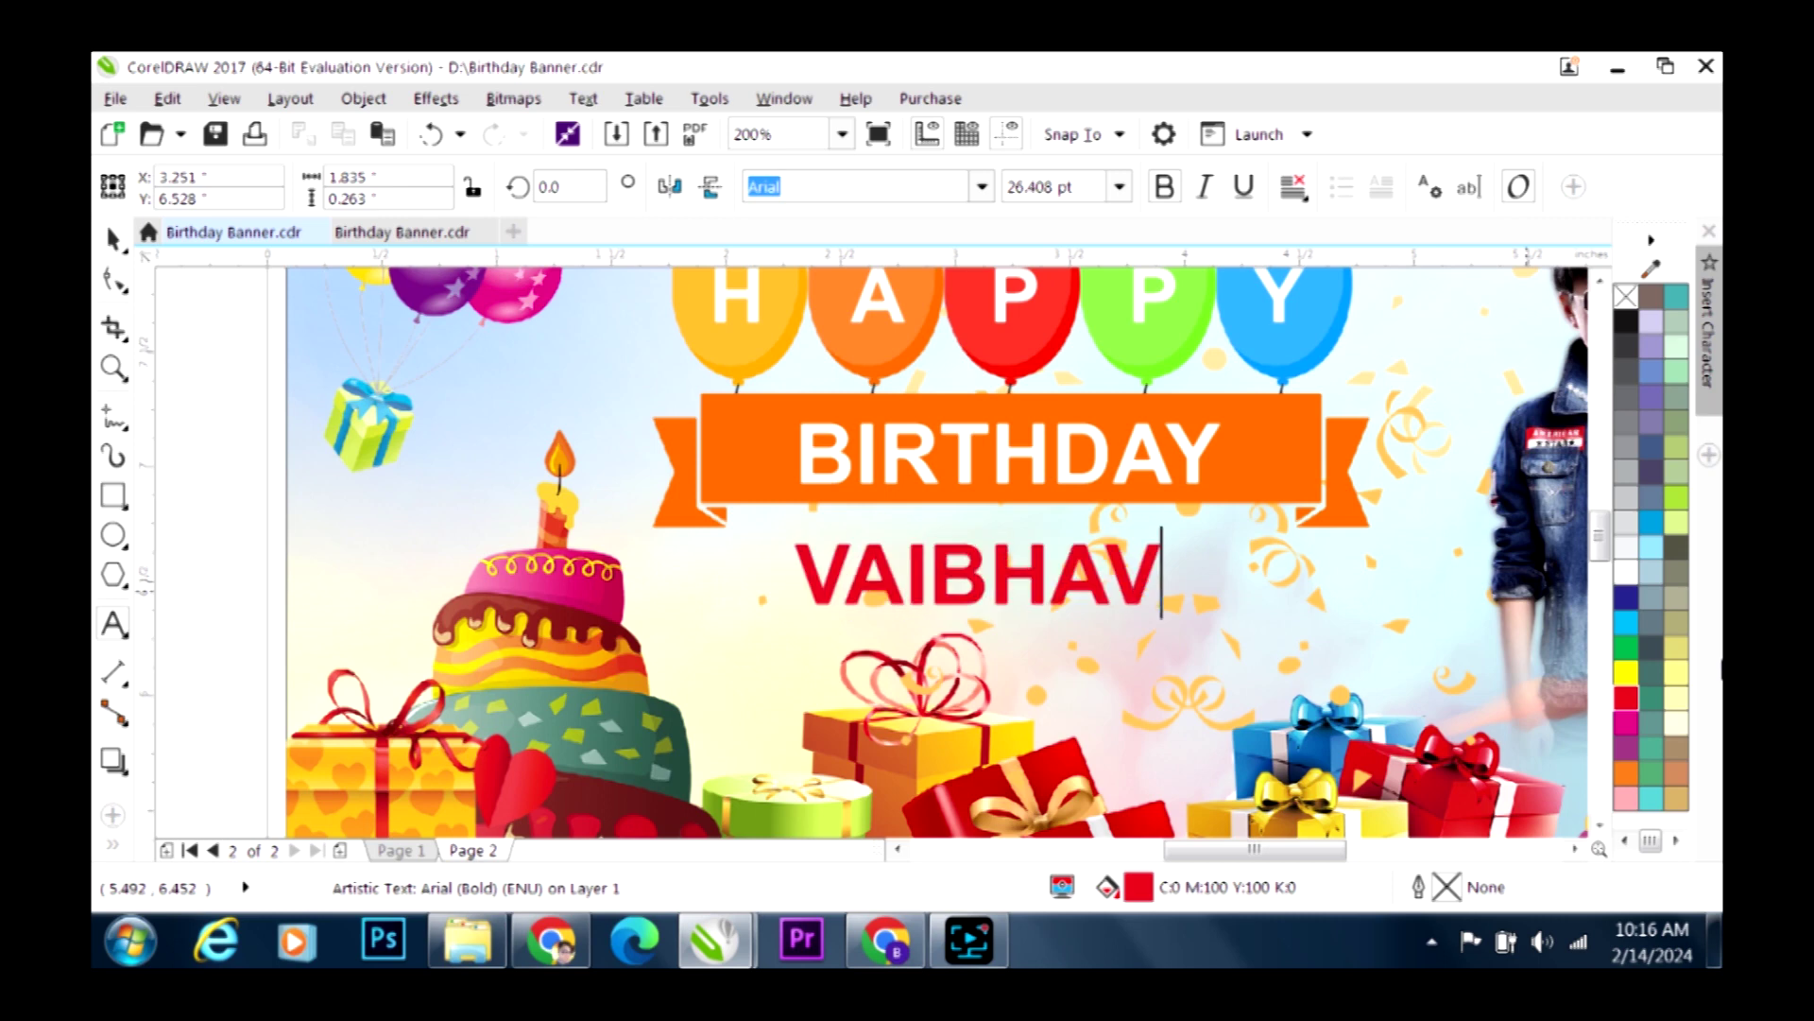
{"action": "key", "text": "ctrl+space"}
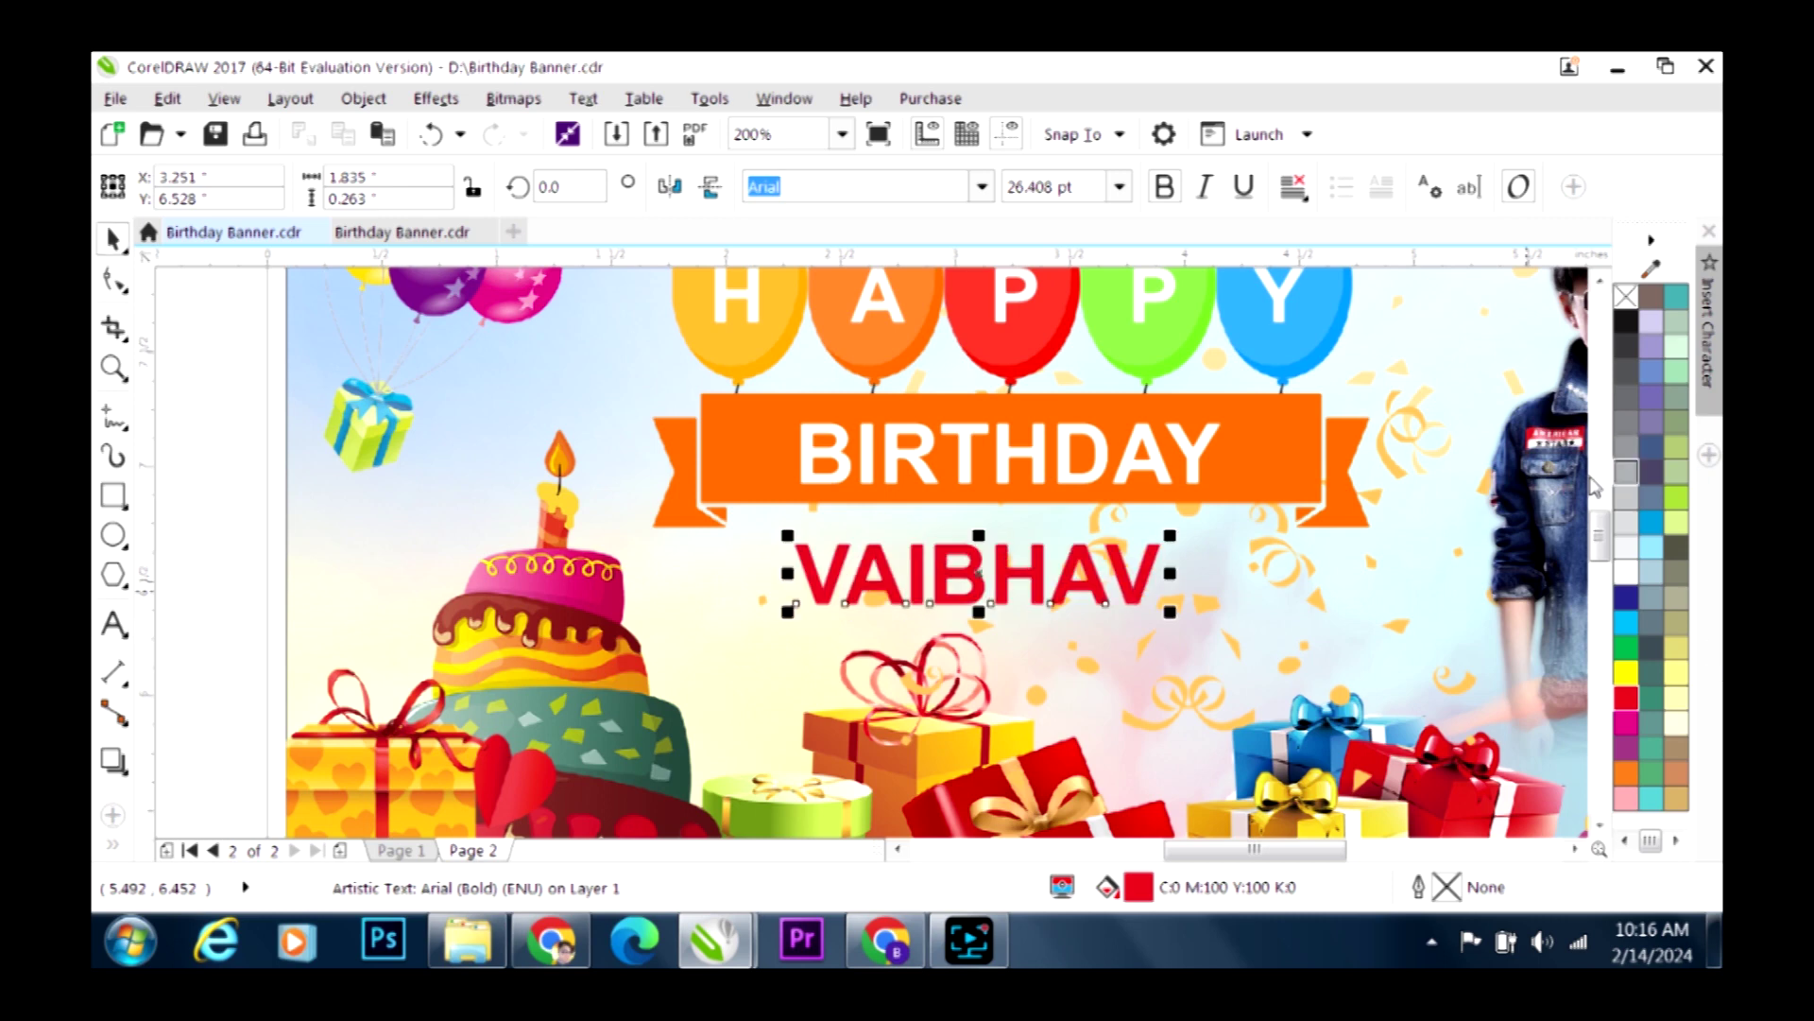
Centre the red name text horizontally under the BIRTHDAY ribbon
{"action": "left_click", "coordinate": [1255, 455], "text": "shift"}
{"action": "key", "text": "c"}
{"action": "scroll", "coordinate": [1245, 460], "scroll_direction": "down", "scroll_amount": 2}
{"action": "left_click", "coordinate": [538, 465]}
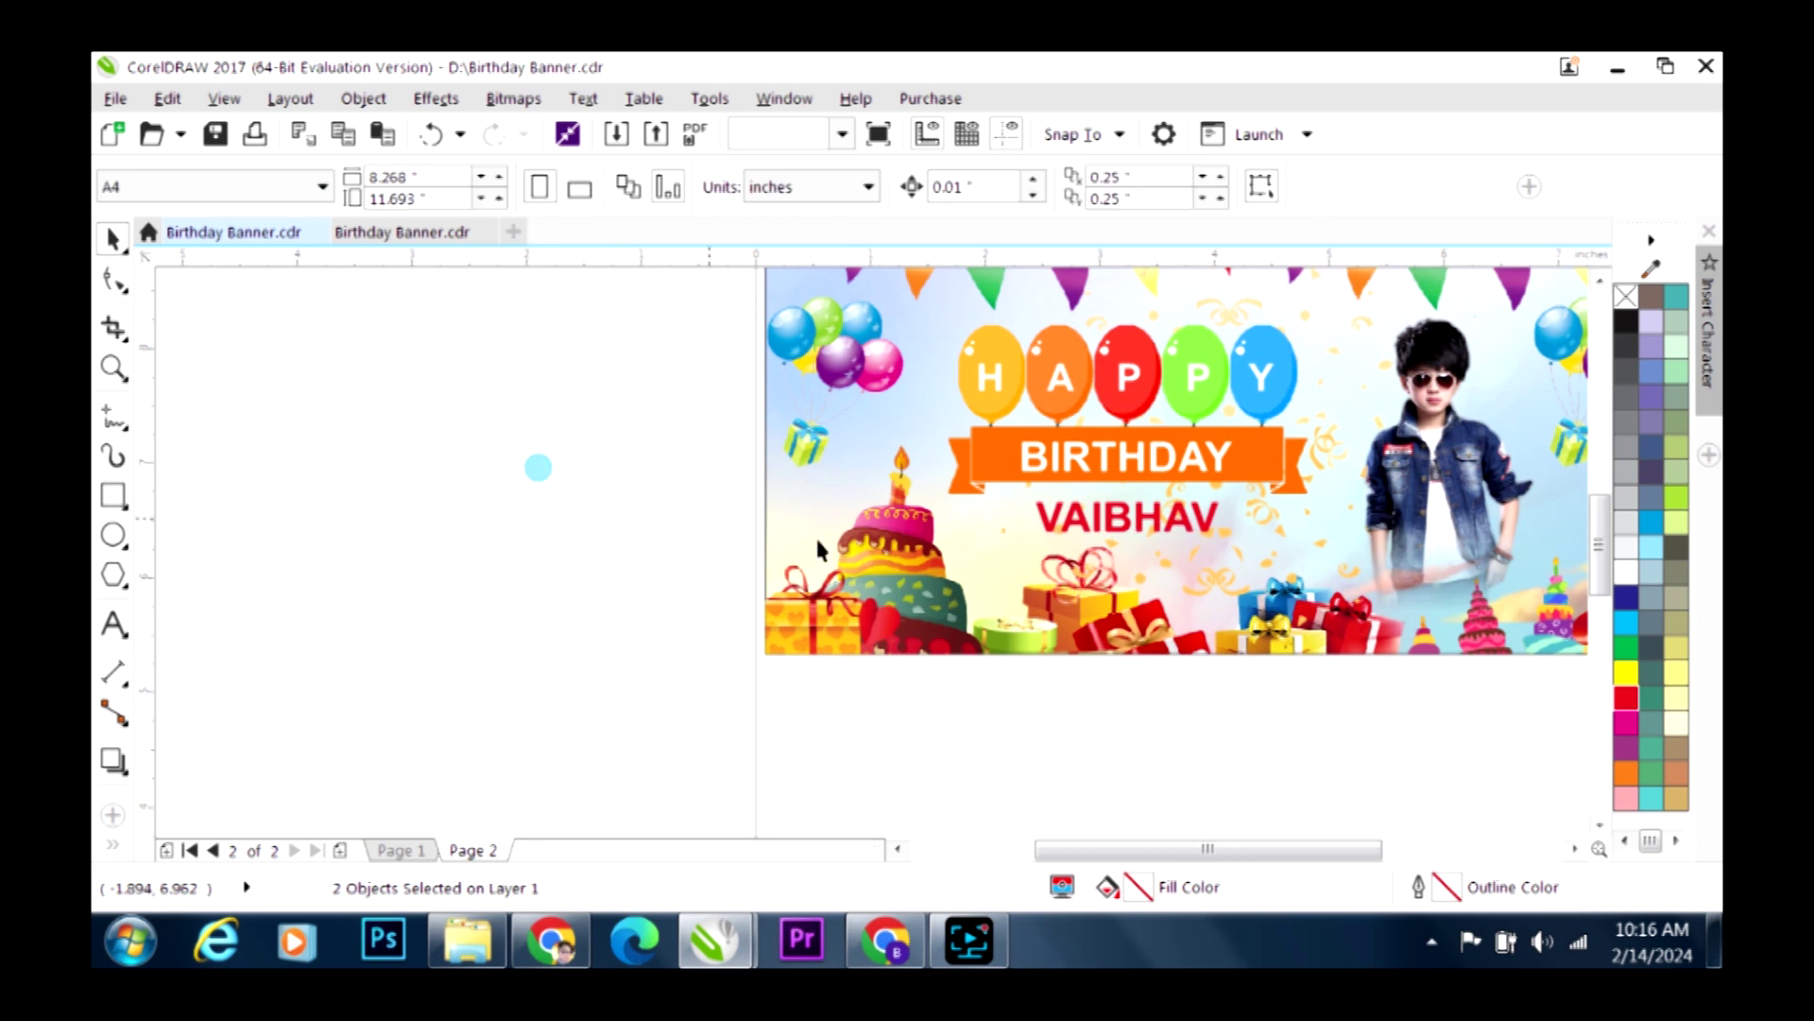
Enlarge the red name text slightly from its centre, to about 28.5 pt
{"action": "left_click", "coordinate": [1188, 535]}
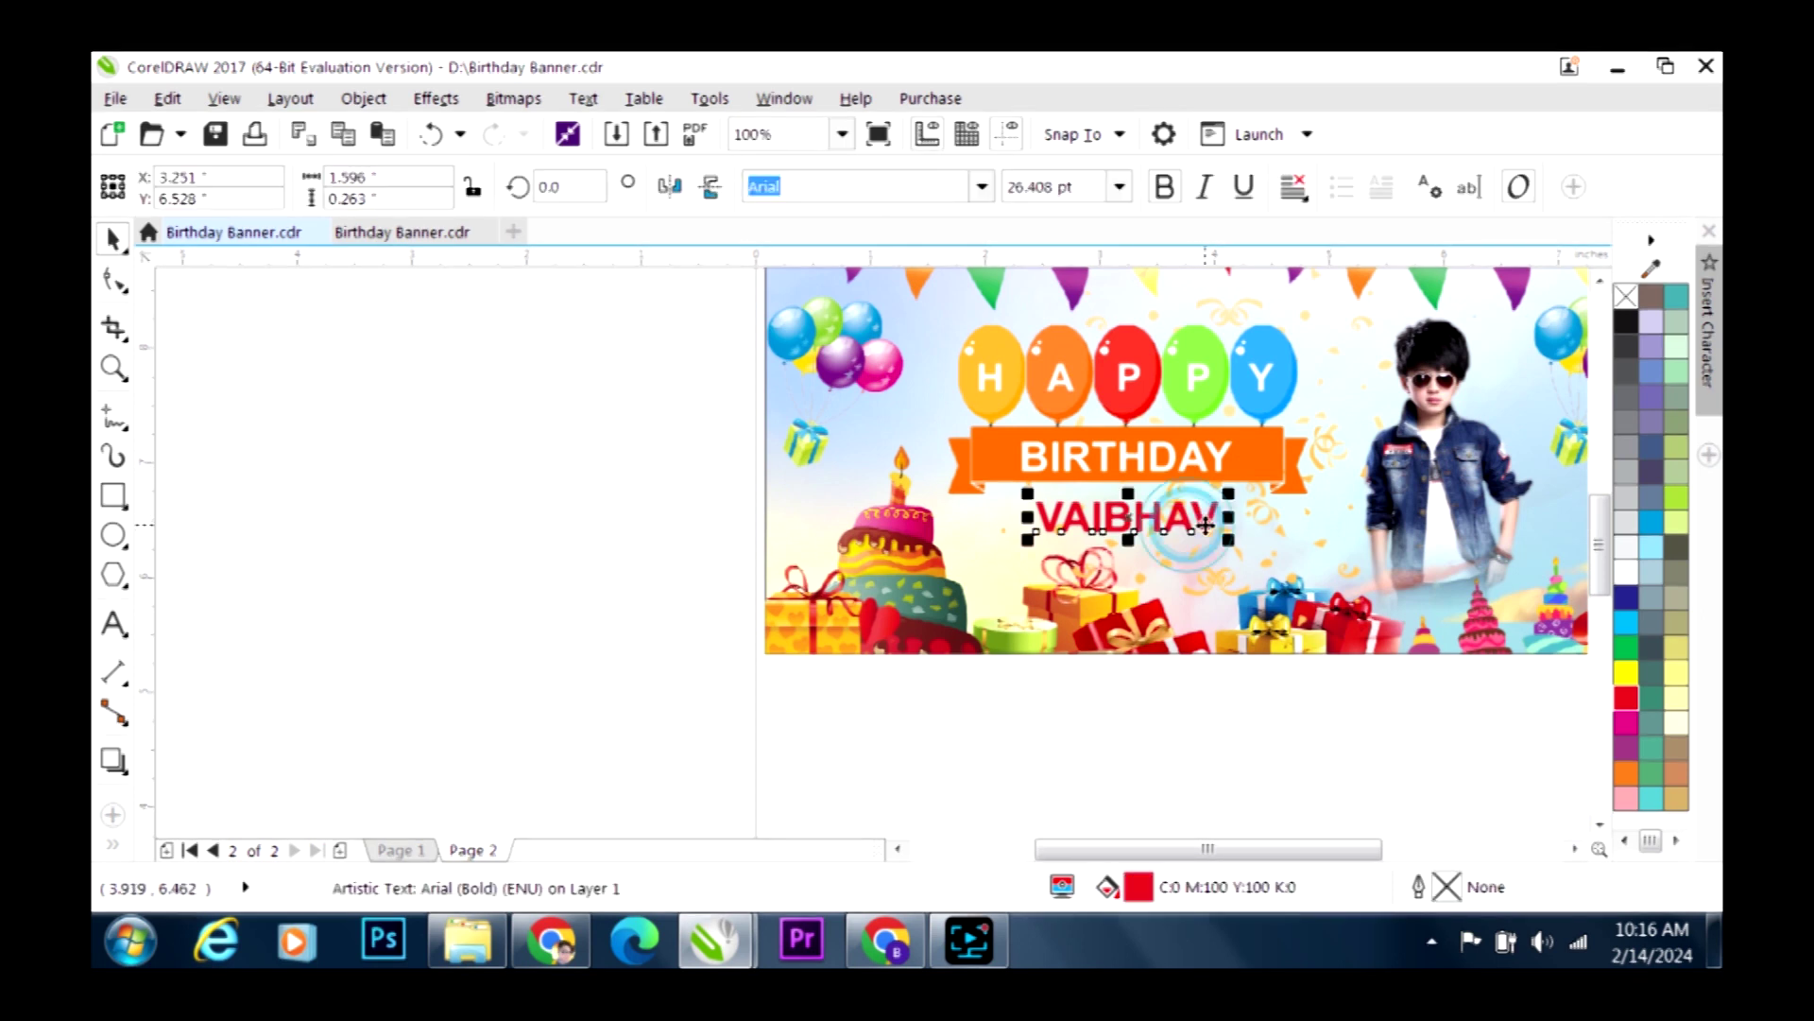
{"action": "scroll", "coordinate": [1191, 537], "scroll_direction": "up", "scroll_amount": 2}
{"action": "left_click_drag", "start_coordinate": [1240, 544], "coordinate": [1256, 554]}
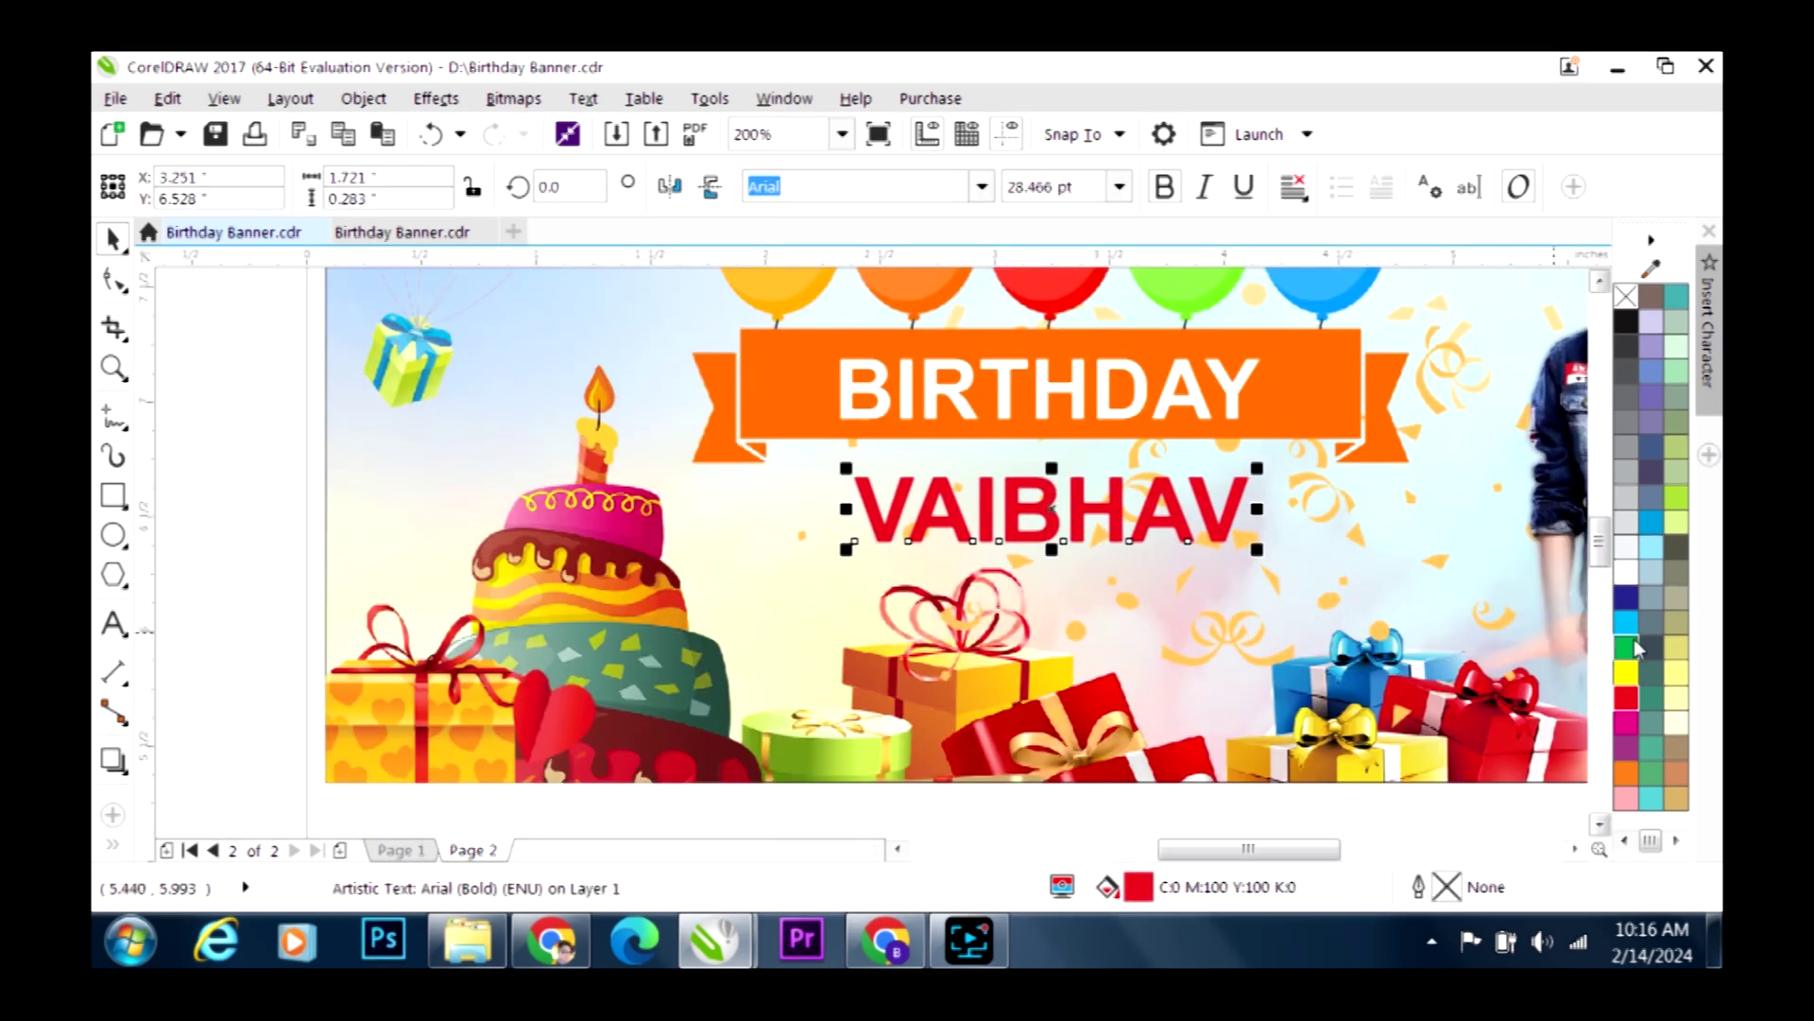
Give the name text a yellow 3 pt outline with rounded corners, placed behind the fill
{"action": "right_click", "coordinate": [1627, 674]}
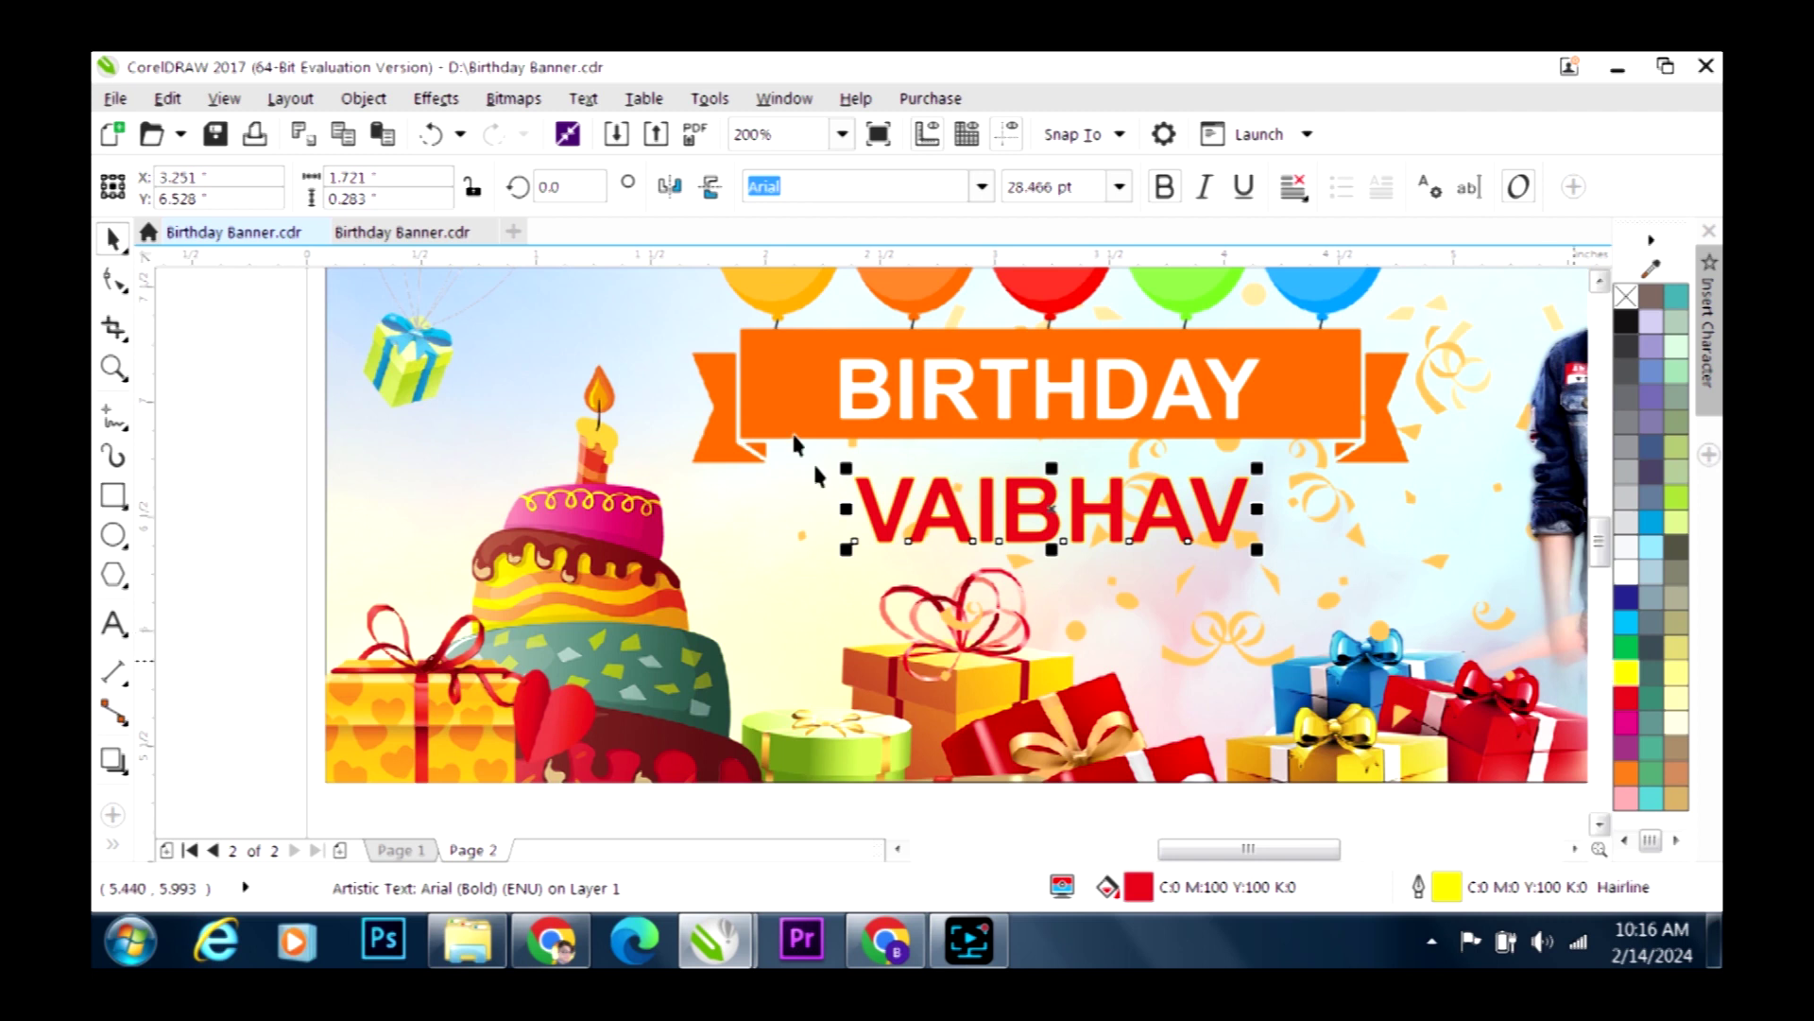
{"action": "key", "text": "F12"}
{"action": "left_click", "coordinate": [745, 323]}
{"action": "left_click", "coordinate": [688, 486]}
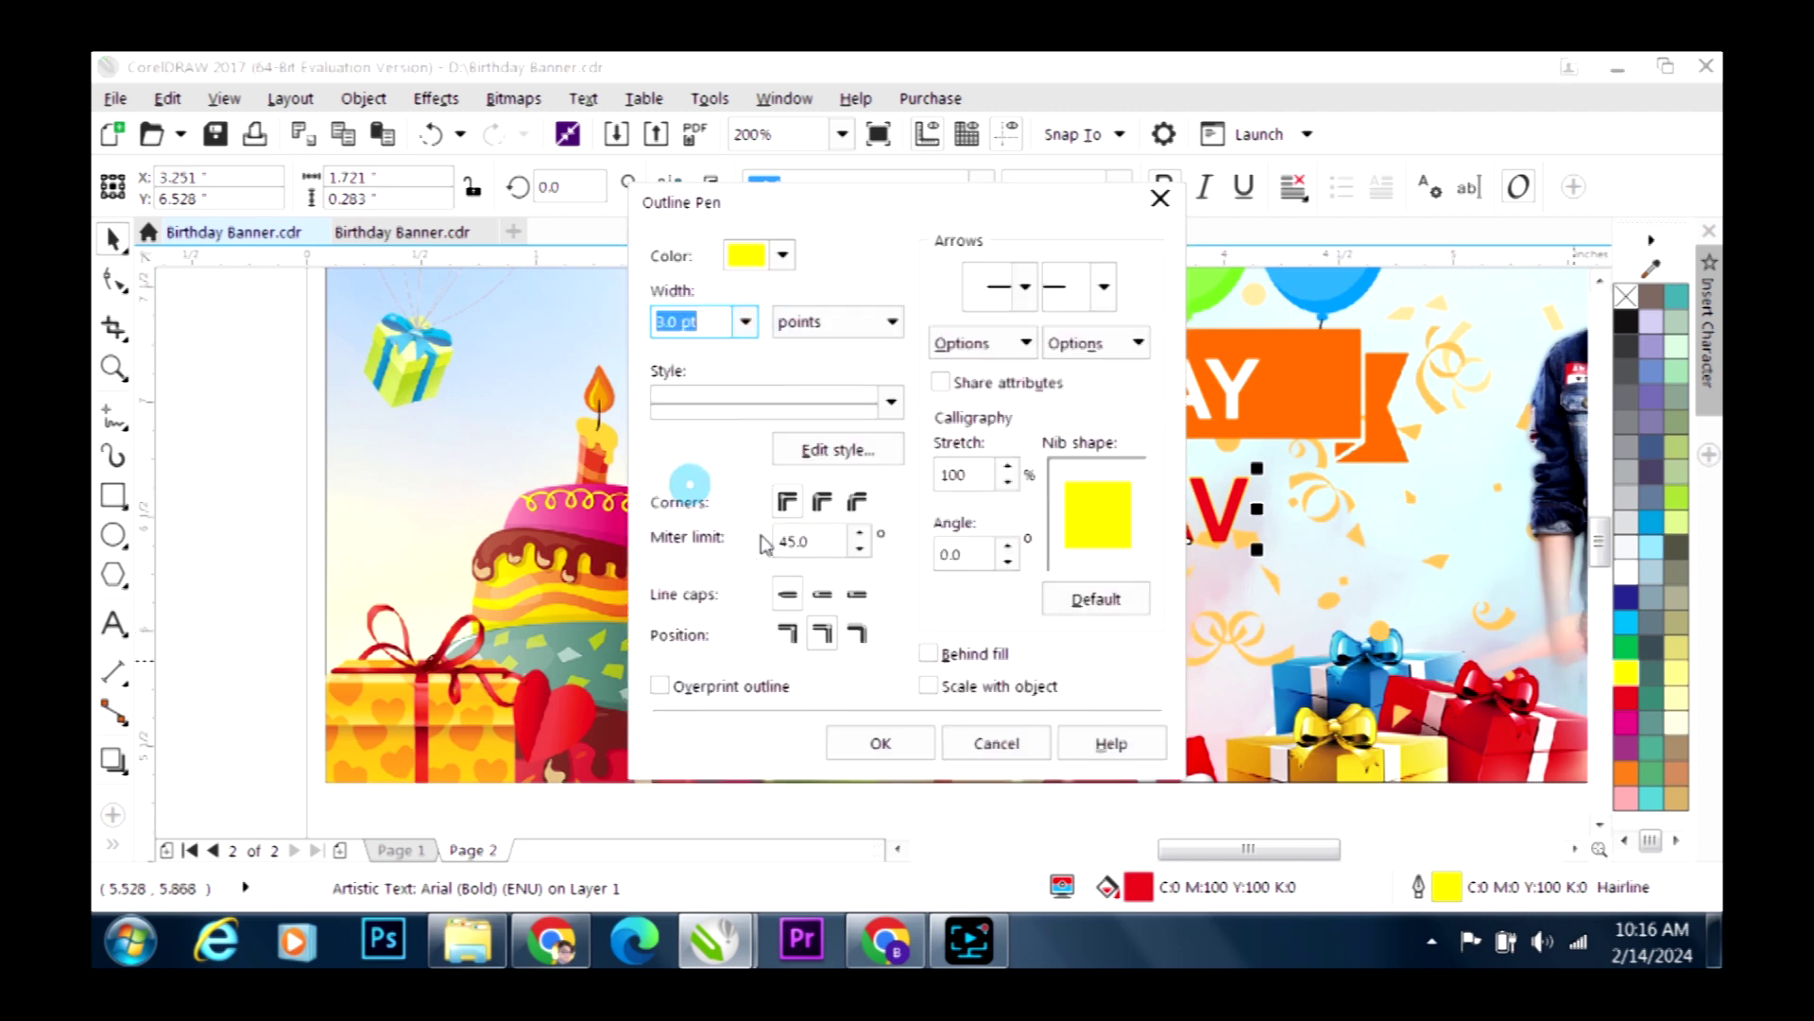
{"action": "left_click", "coordinate": [930, 653]}
{"action": "left_click", "coordinate": [822, 500]}
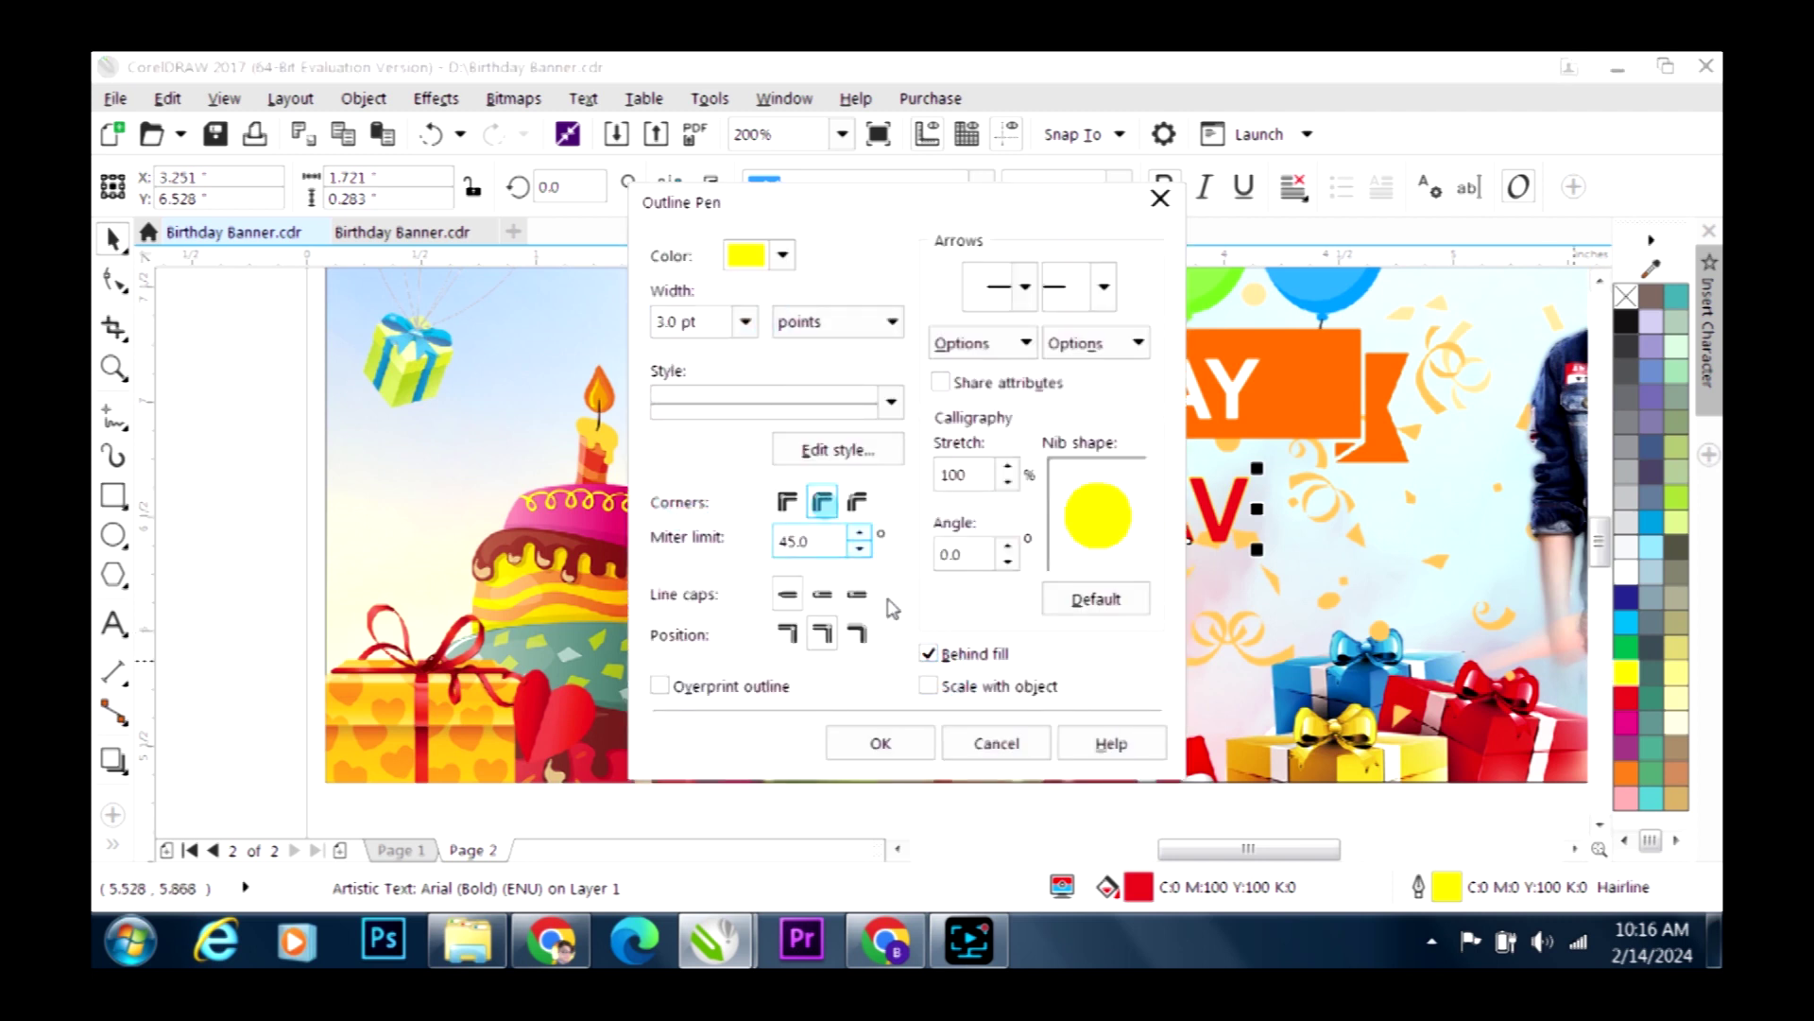
{"action": "left_click", "coordinate": [887, 739]}
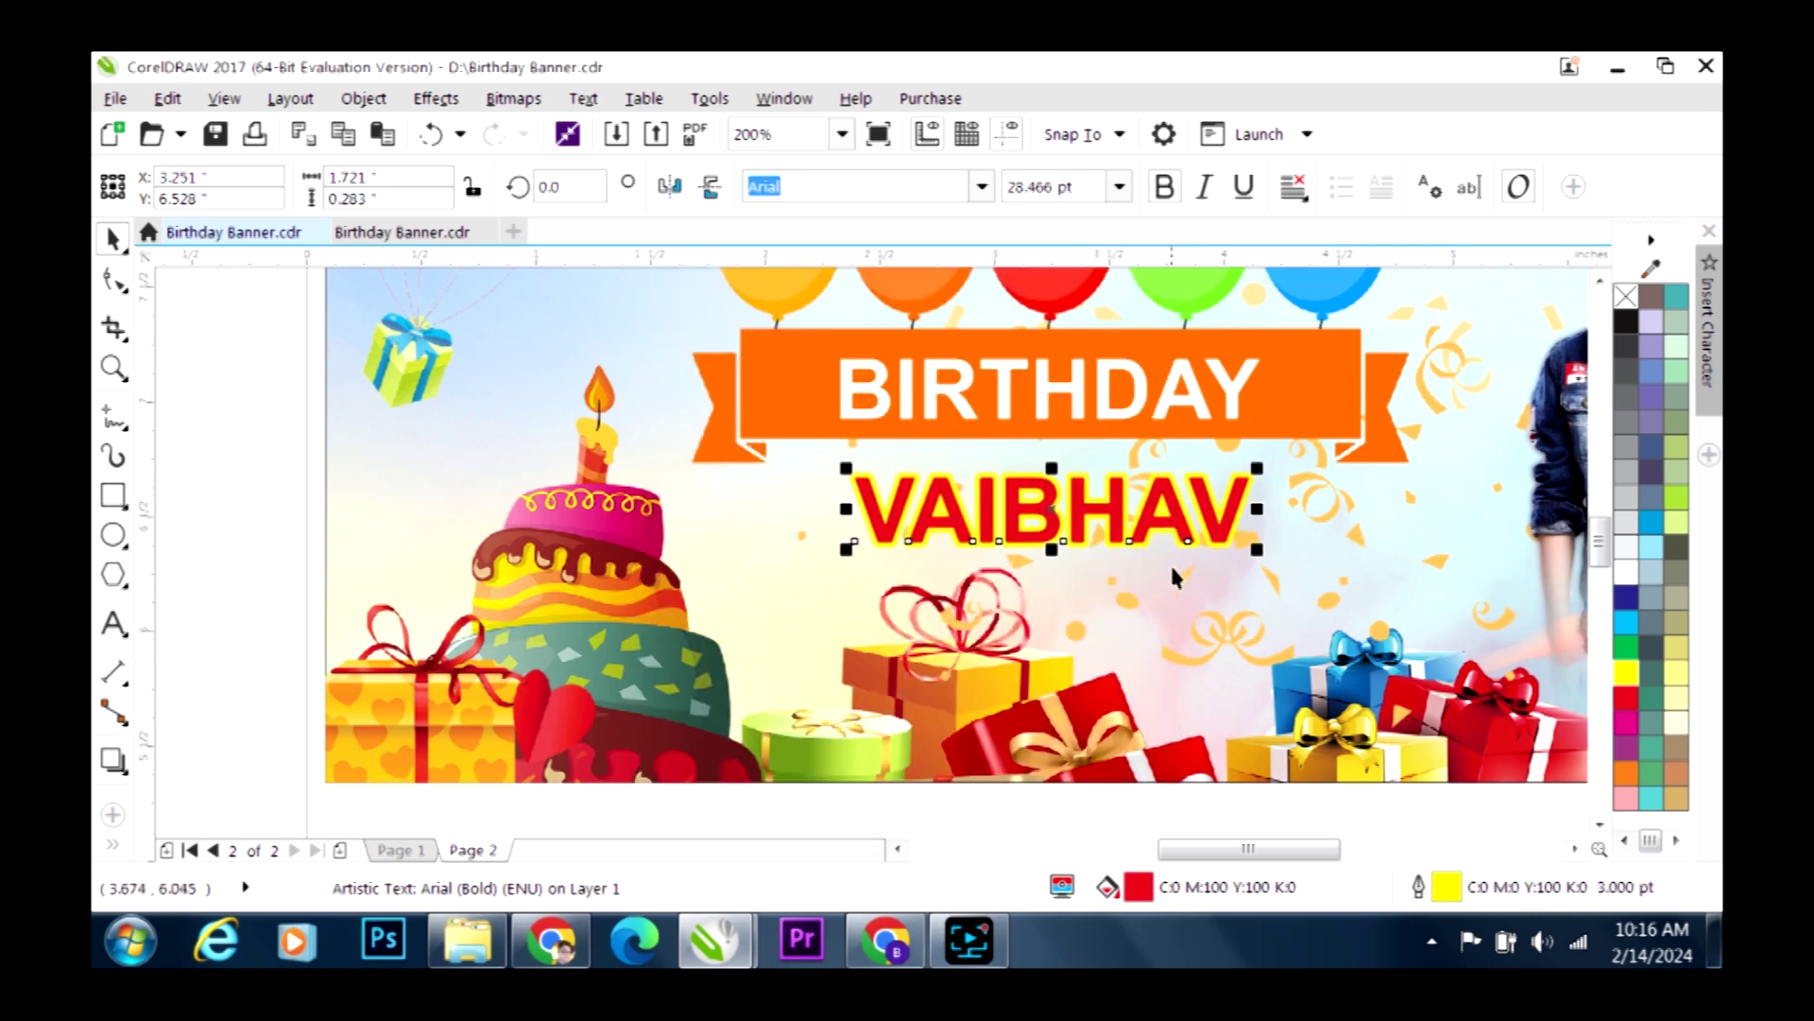
Duplicate the name text with a small diagonal offset and colour the rear copy cyan in fill and outline
{"action": "scroll", "coordinate": [1246, 530], "scroll_direction": "up", "scroll_amount": 6}
{"action": "left_click_drag", "start_coordinate": [1171, 610], "coordinate": [1120, 576]}
{"action": "left_click_drag", "start_coordinate": [1188, 681], "coordinate": [1183, 660]}
{"action": "right_click", "coordinate": [1182, 660]}
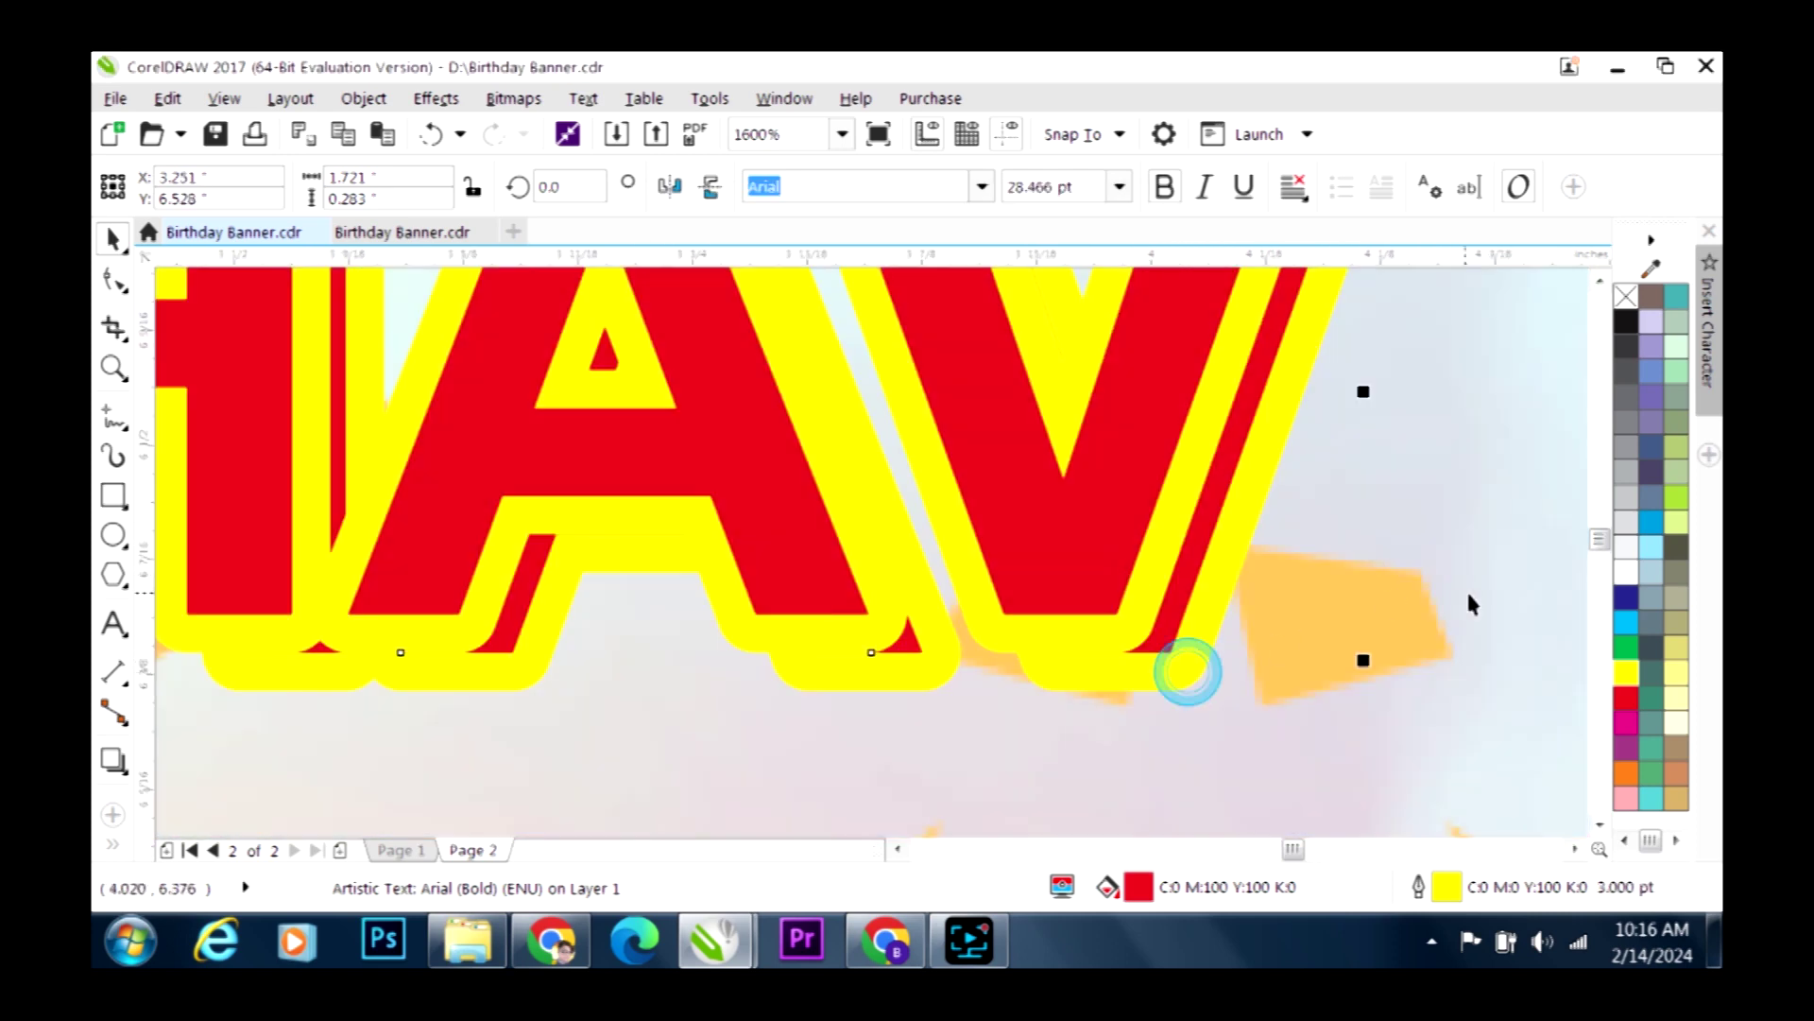
{"action": "left_click", "coordinate": [1625, 624]}
{"action": "left_click_drag", "start_coordinate": [1093, 572], "coordinate": [1063, 492]}
{"action": "scroll", "coordinate": [1288, 538], "scroll_direction": "down", "scroll_amount": 5}
{"action": "scroll", "coordinate": [1063, 492], "scroll_direction": "down", "scroll_amount": 1}
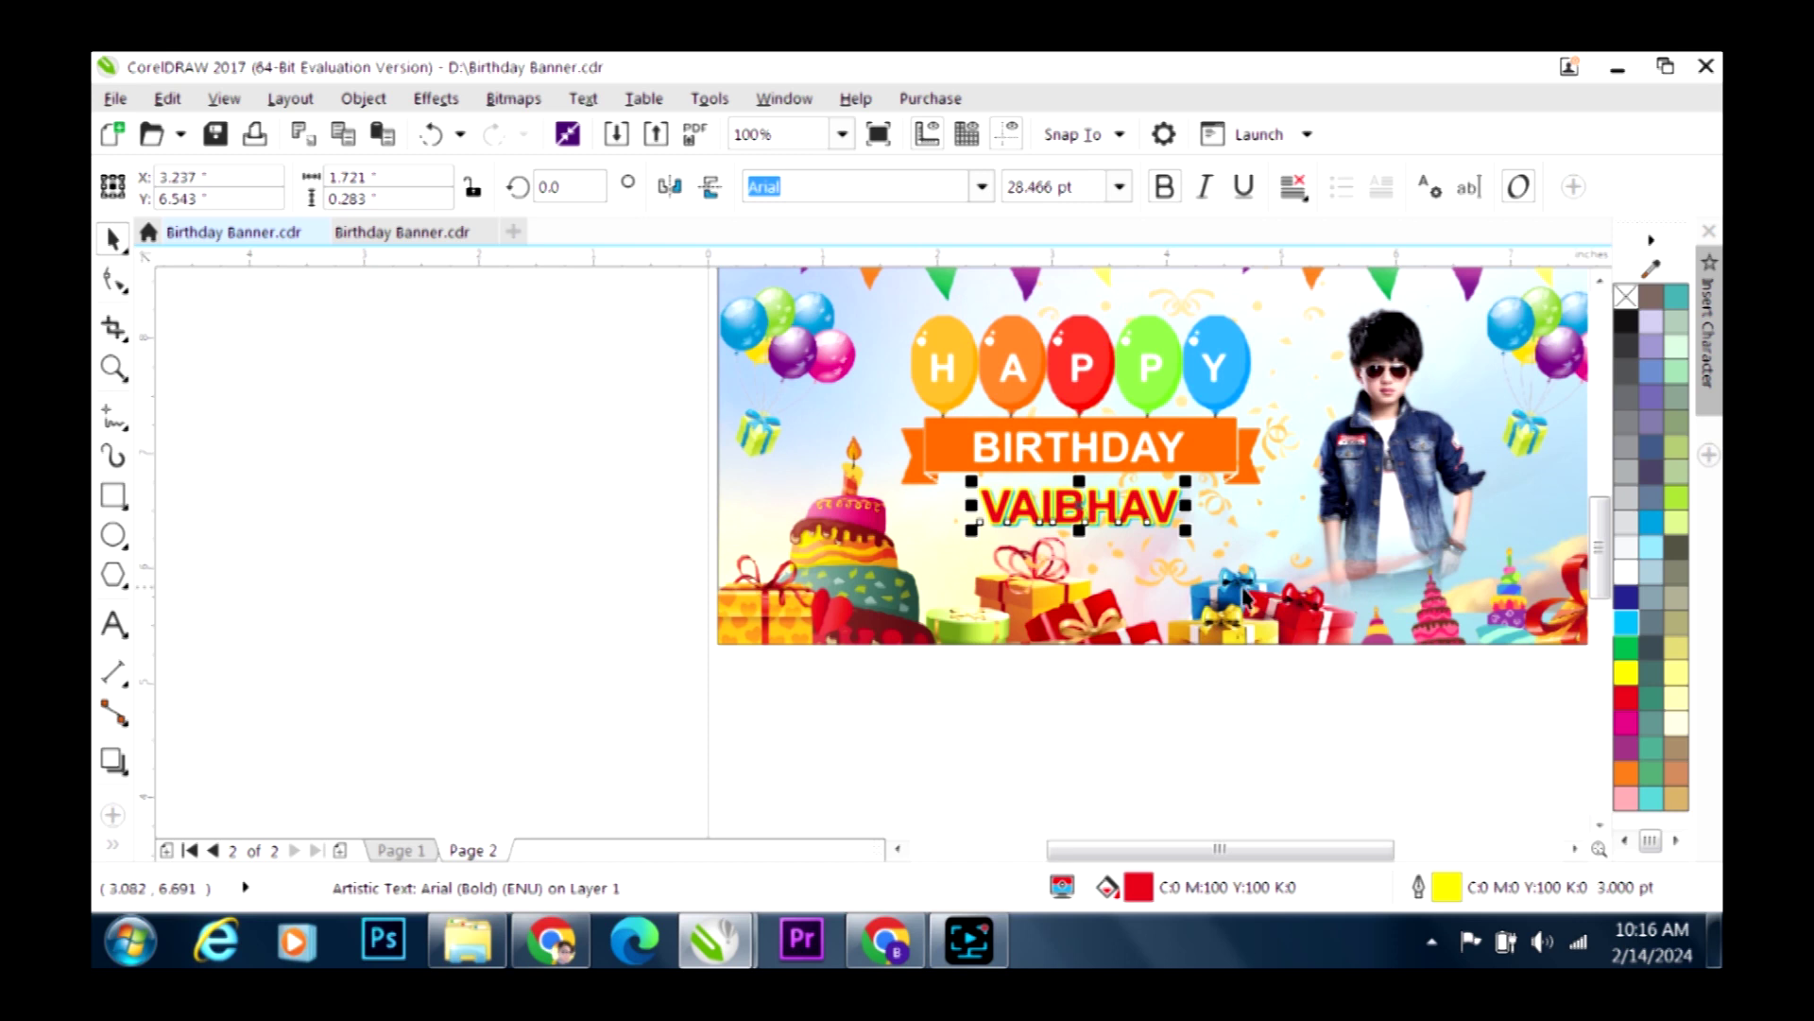
{"action": "left_click", "coordinate": [1301, 731]}
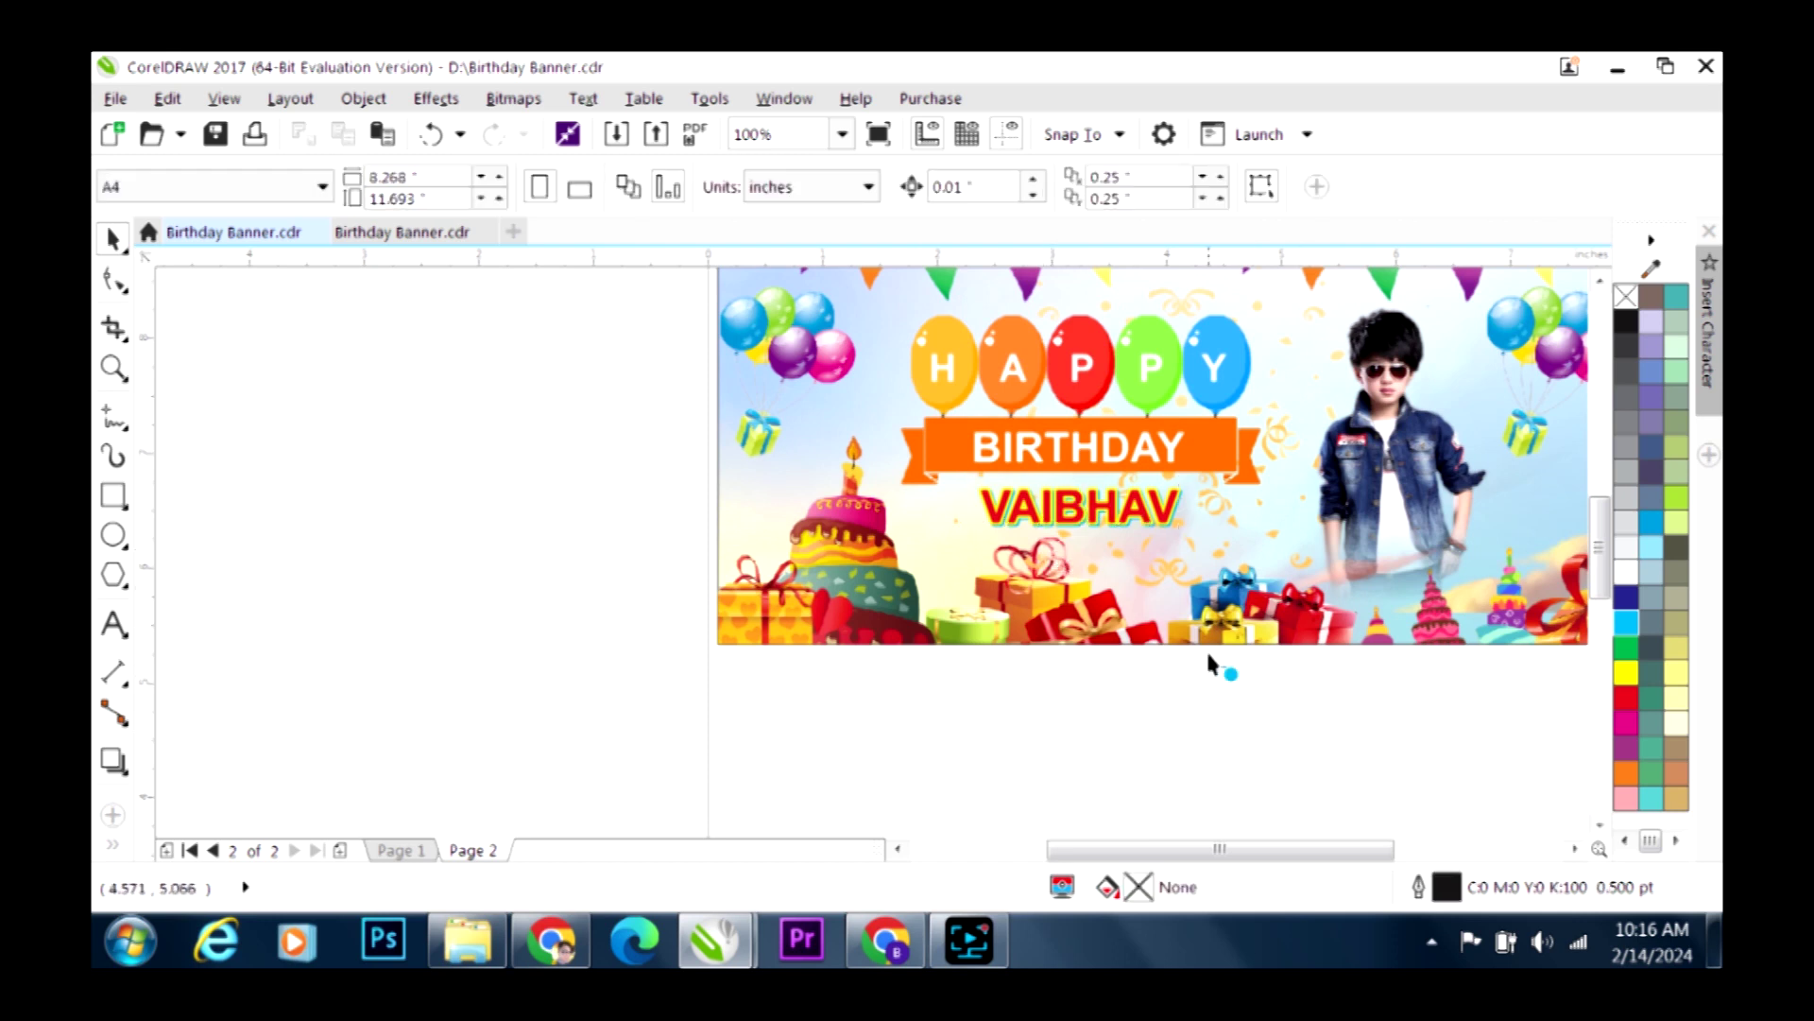
Add a black drop shadow straight downward (270°) to the layered name text, with opacity 50 and feathering 15
{"action": "left_click", "coordinate": [1087, 510]}
{"action": "scroll", "coordinate": [1091, 510], "scroll_direction": "up", "scroll_amount": 2}
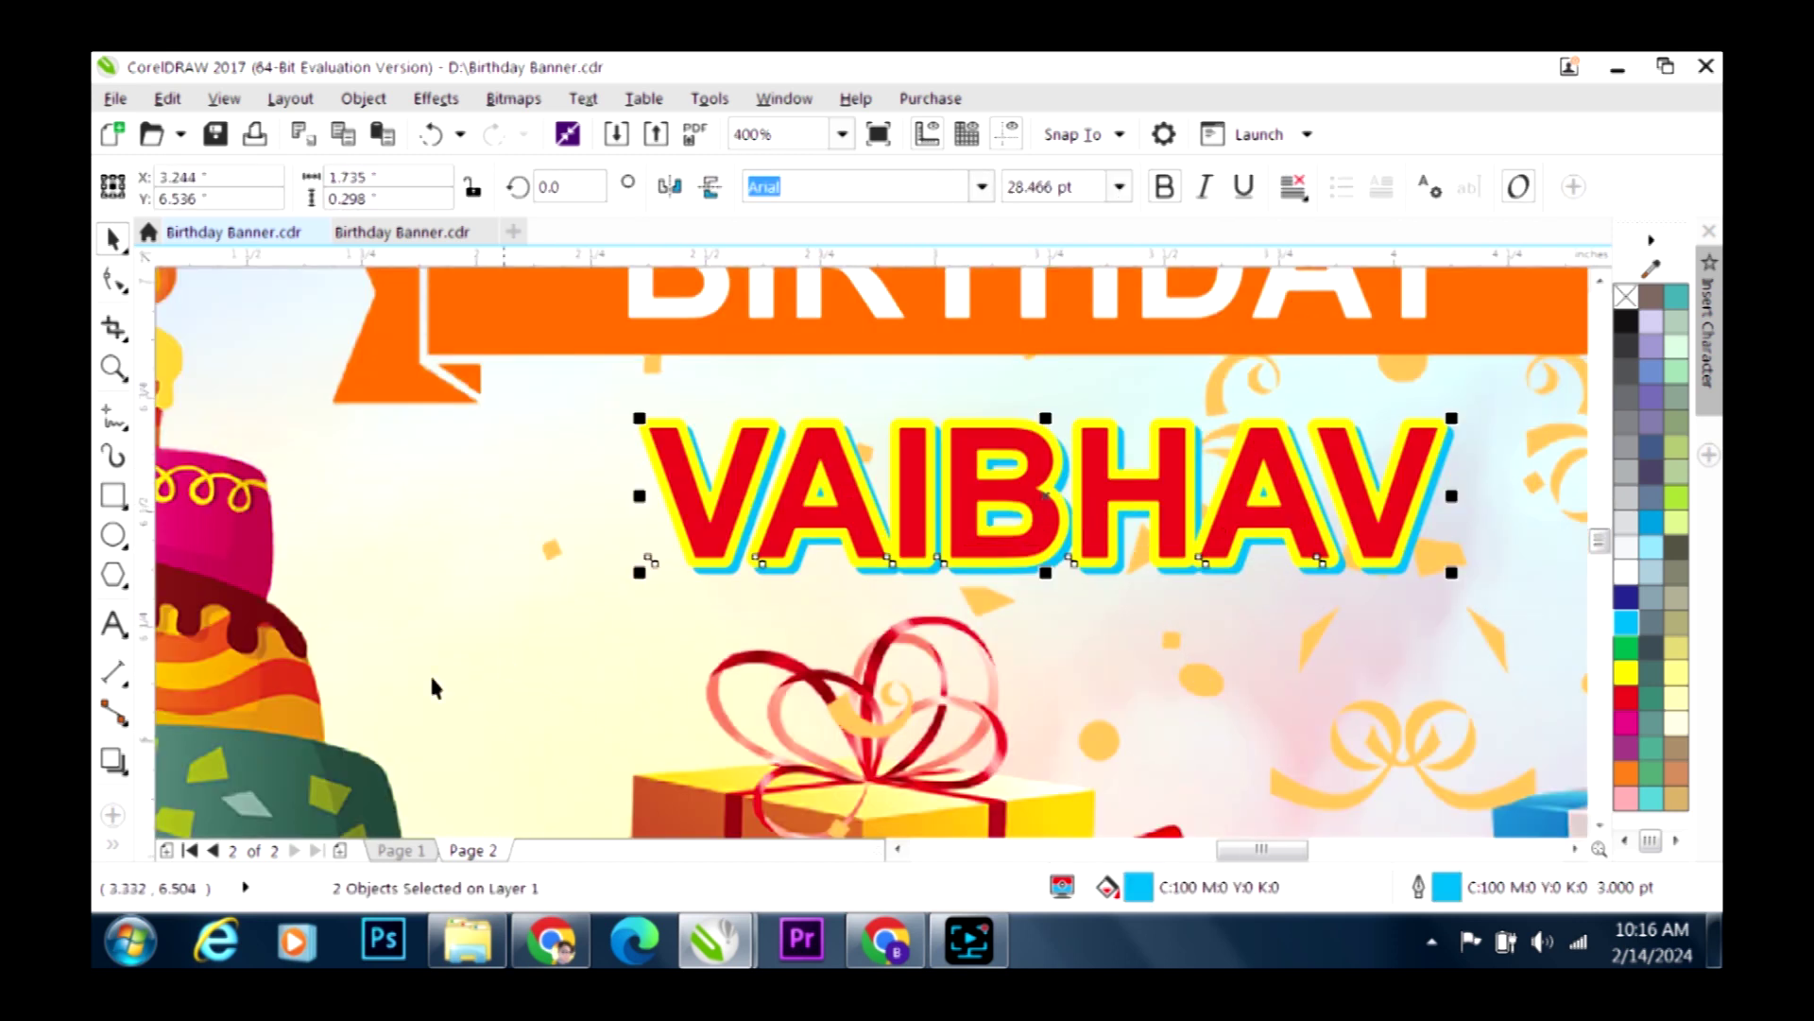
{"action": "left_click", "coordinate": [113, 761]}
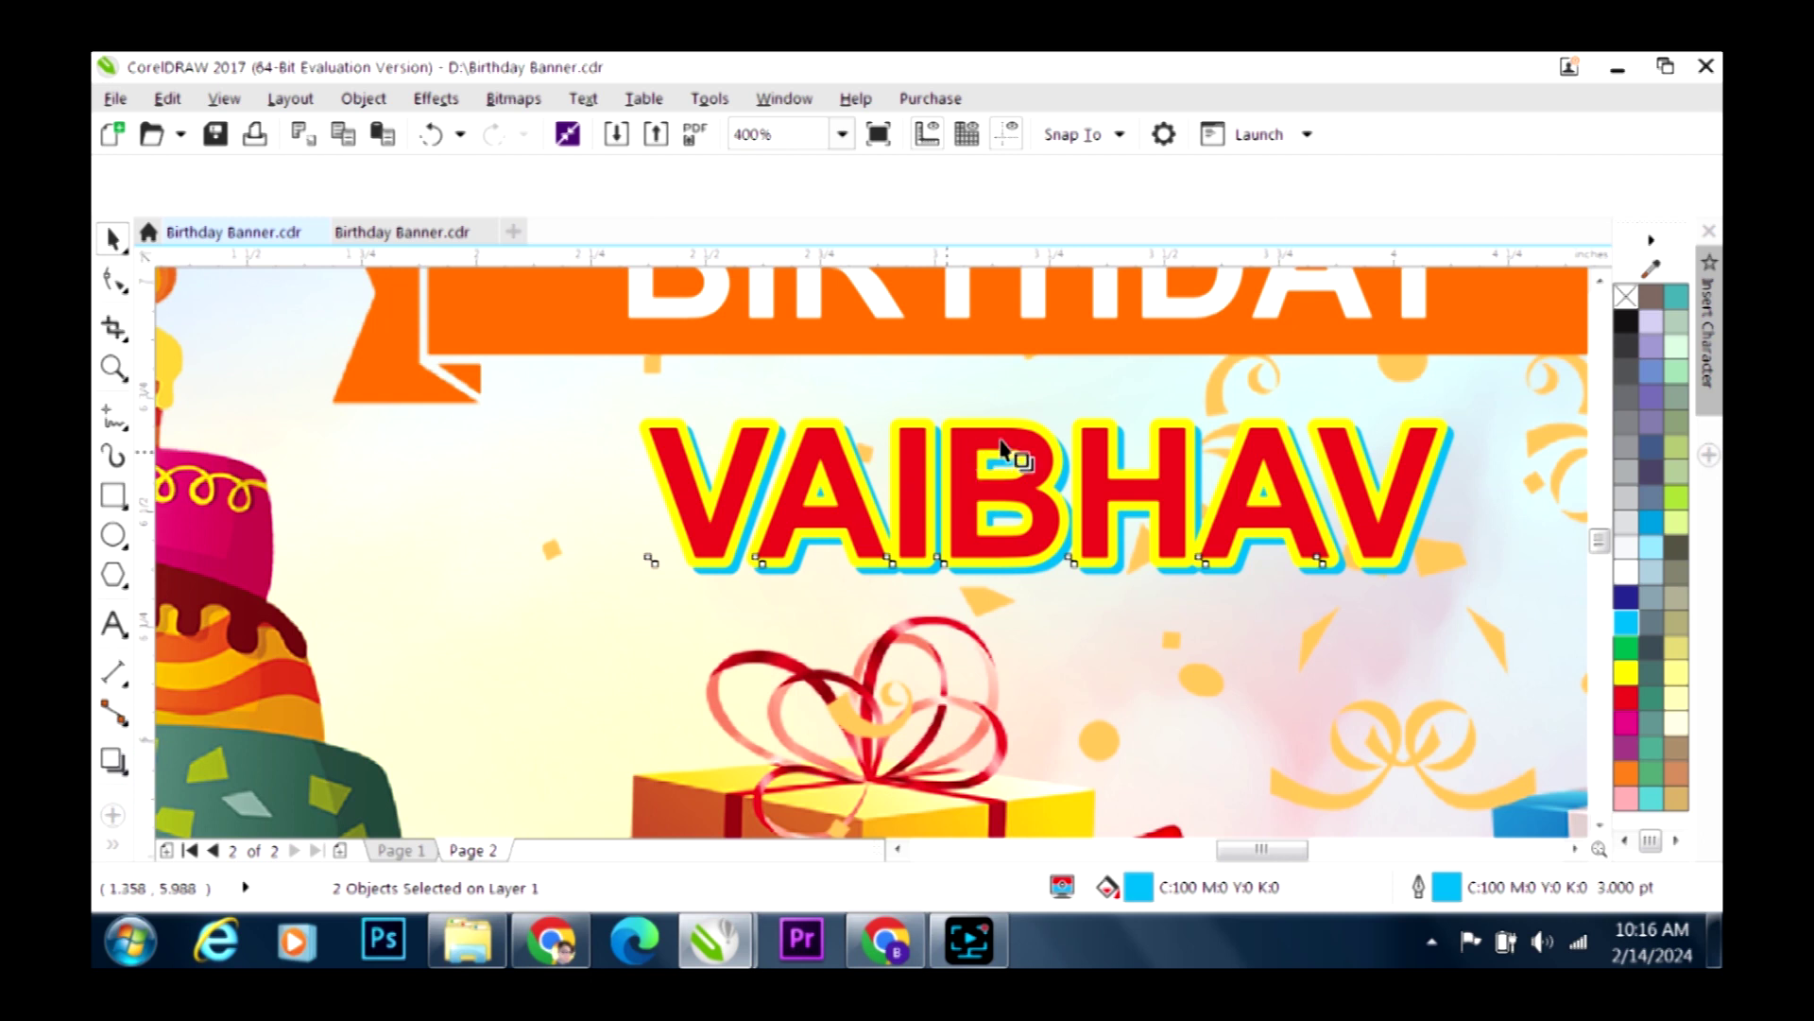
{"action": "left_click_drag", "start_coordinate": [1023, 429], "coordinate": [1037, 599]}
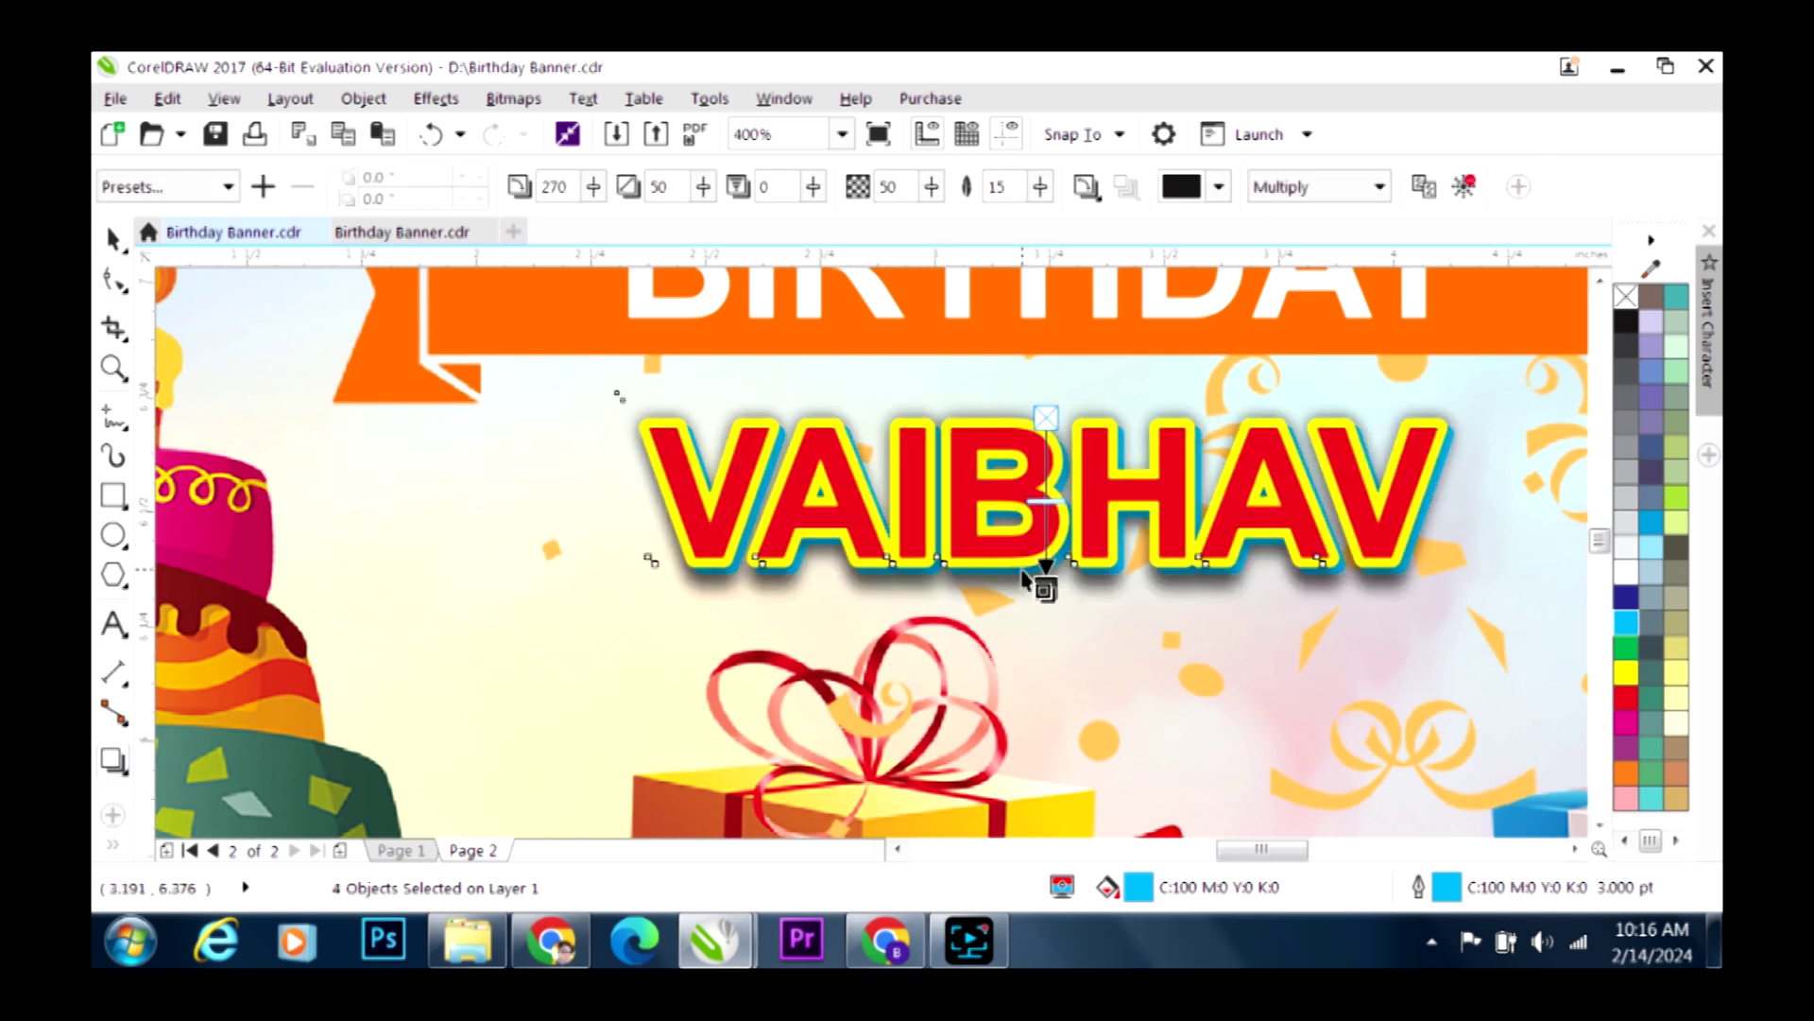
{"action": "left_click", "coordinate": [112, 240]}
{"action": "scroll", "coordinate": [983, 624], "scroll_direction": "down", "scroll_amount": 2}
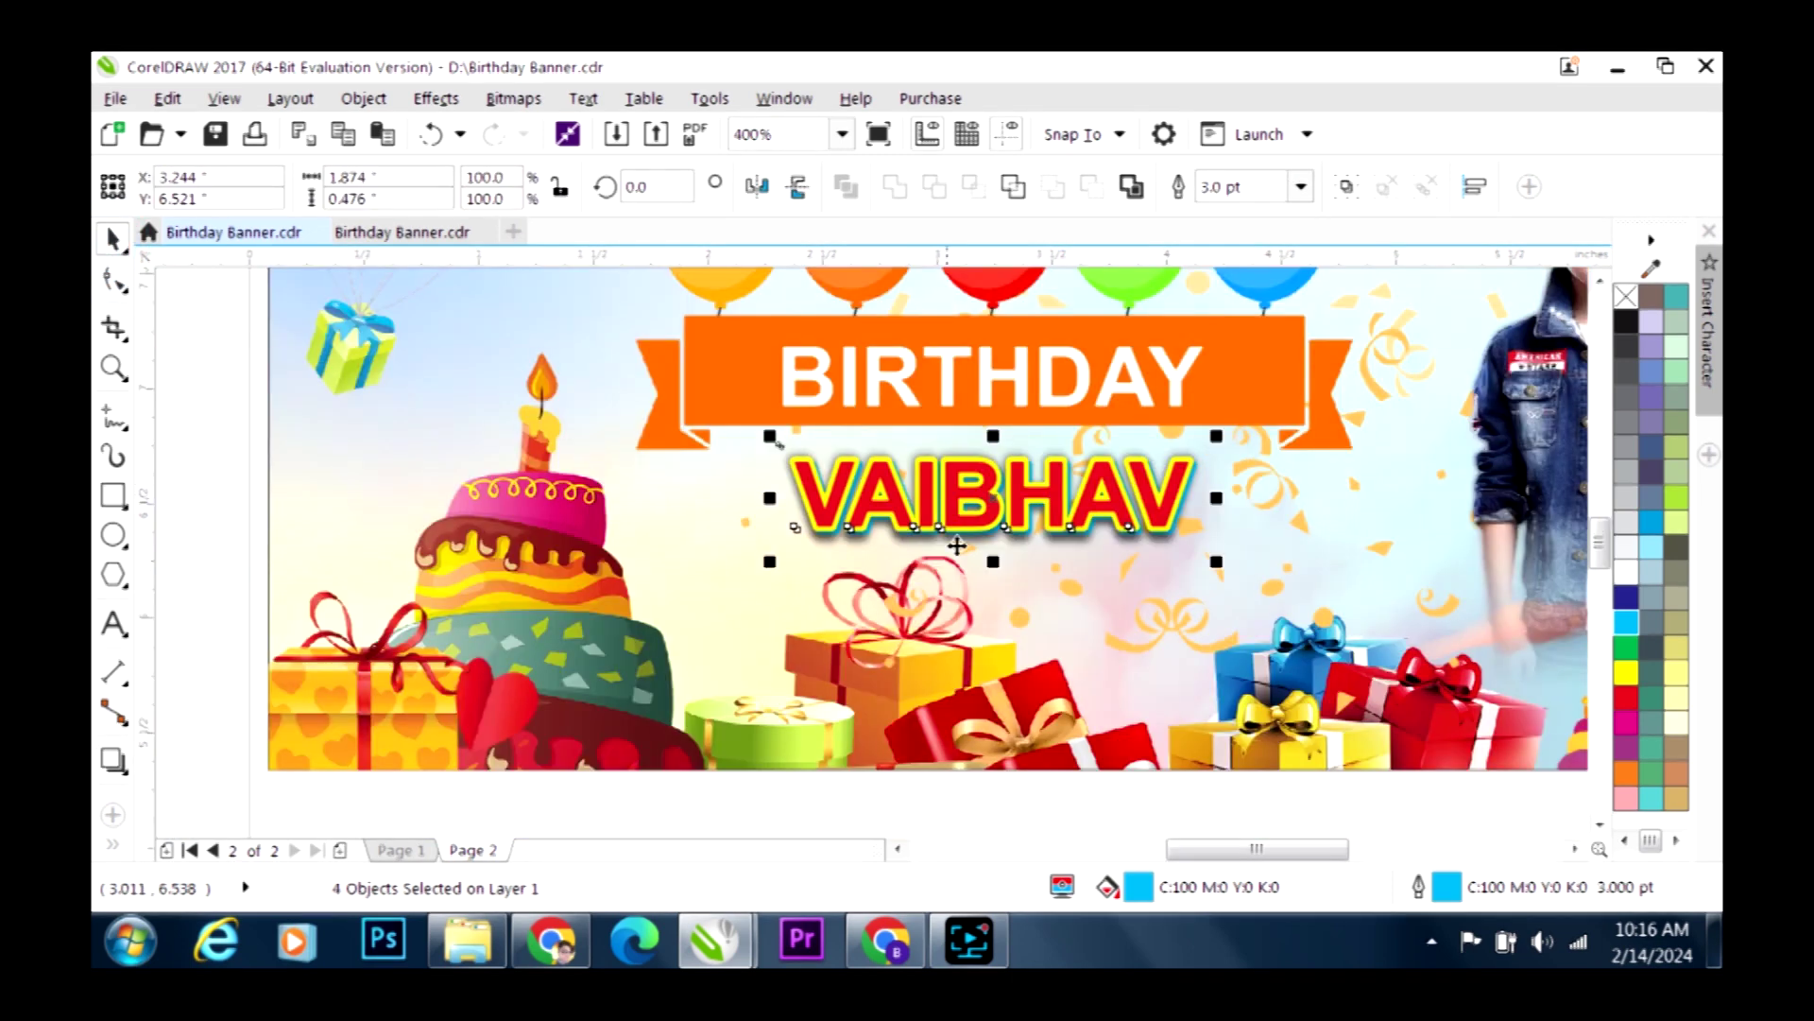
{"action": "left_click", "coordinate": [1107, 770]}
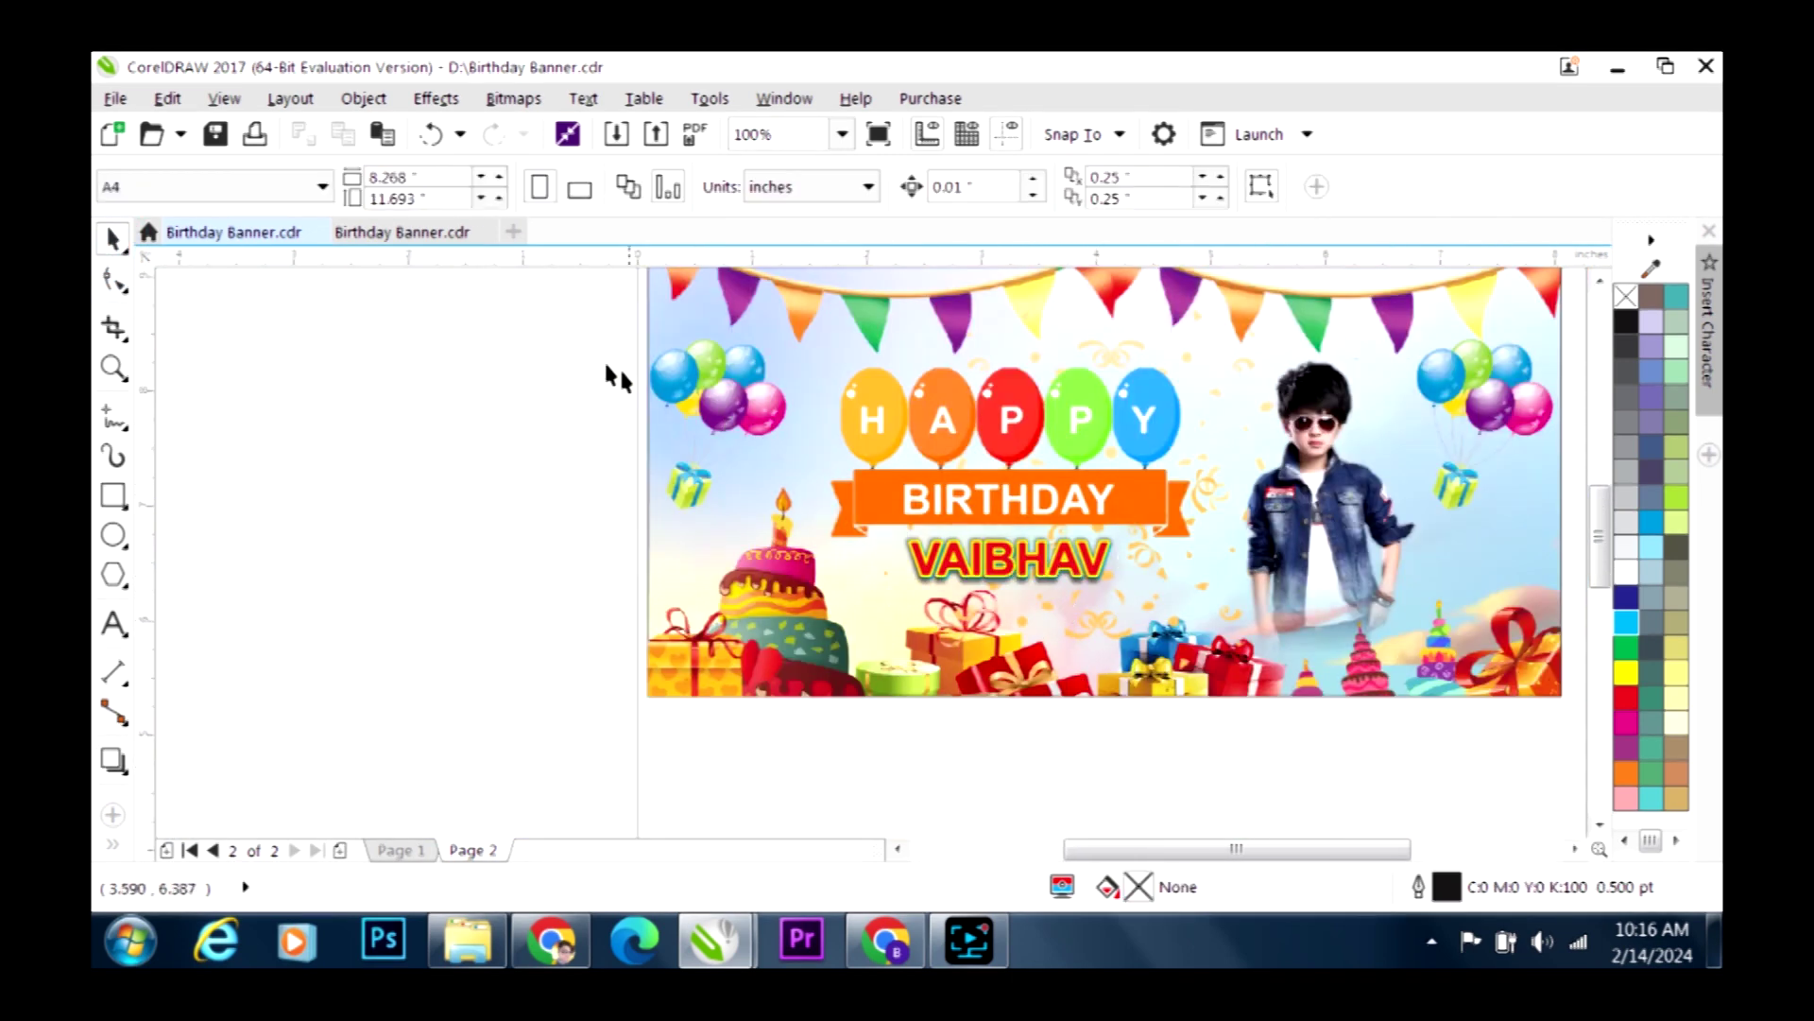
Nudge the HAPPY balloons with the BIRTHDAY ribbon, and the name text below them, slightly upward
{"action": "left_click_drag", "start_coordinate": [970, 507], "coordinate": [1246, 555]}
{"action": "key", "text": "Up"}
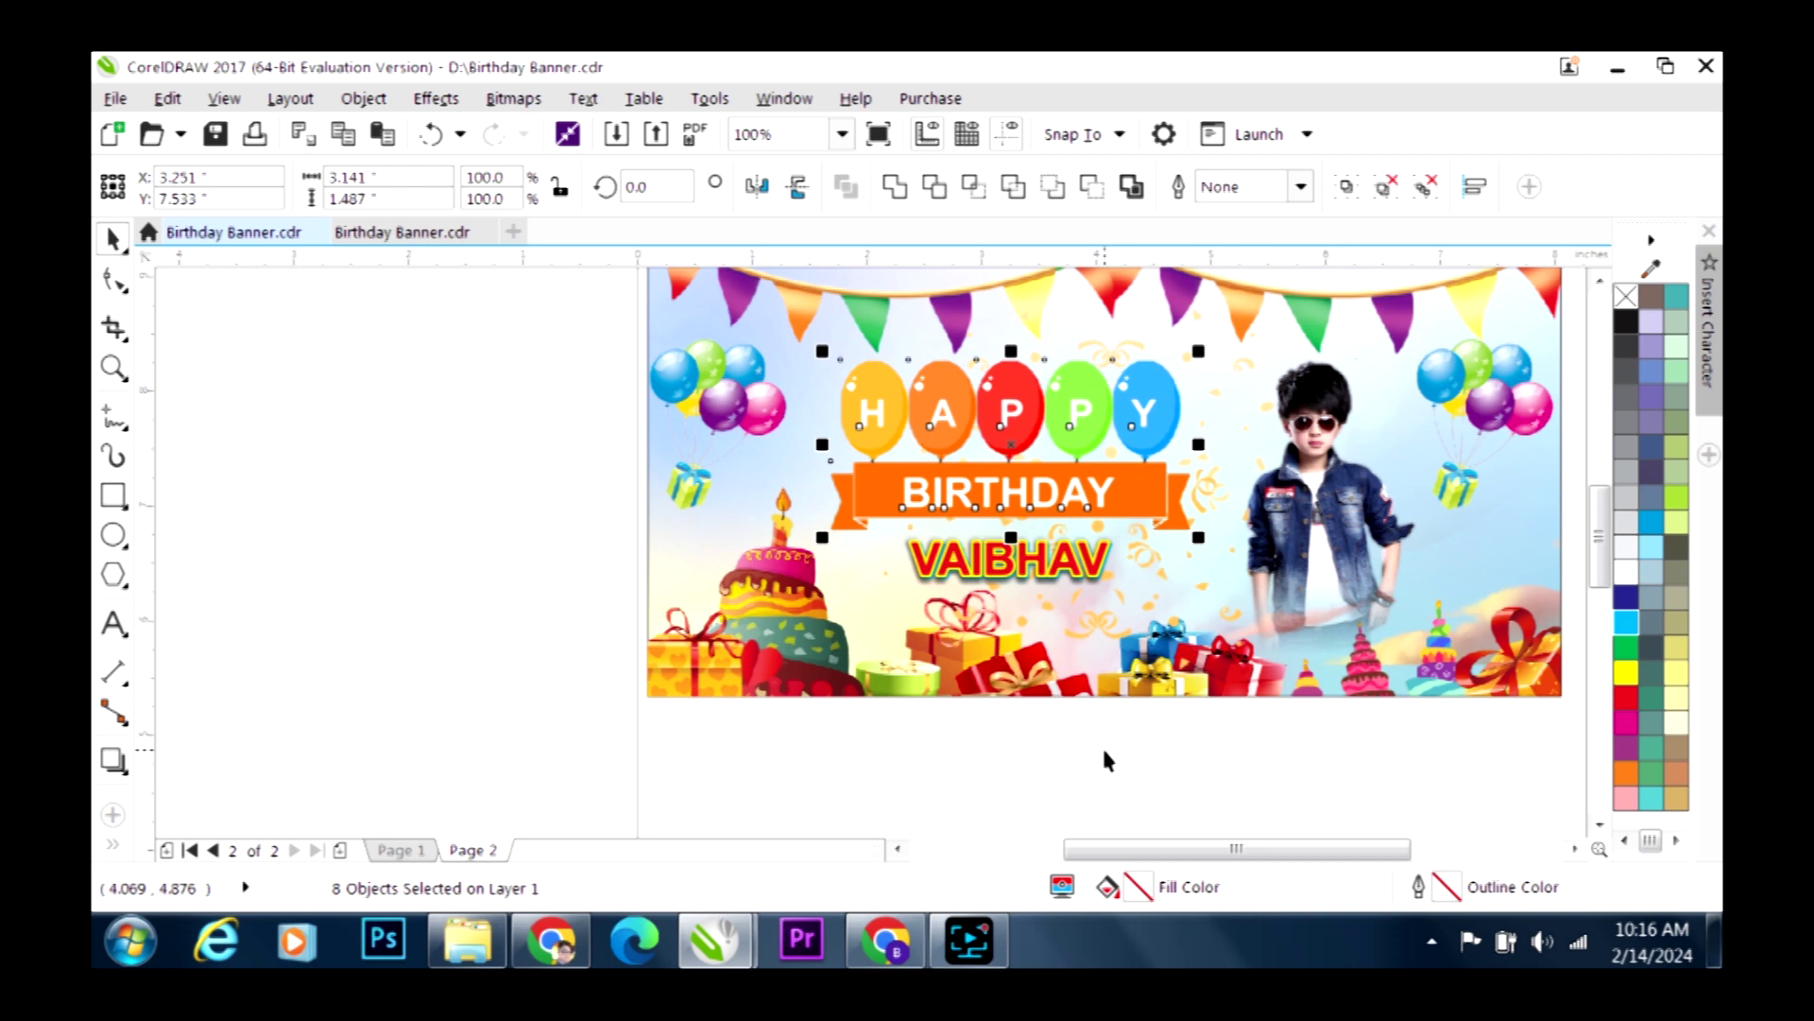
{"action": "left_click", "coordinate": [1089, 790]}
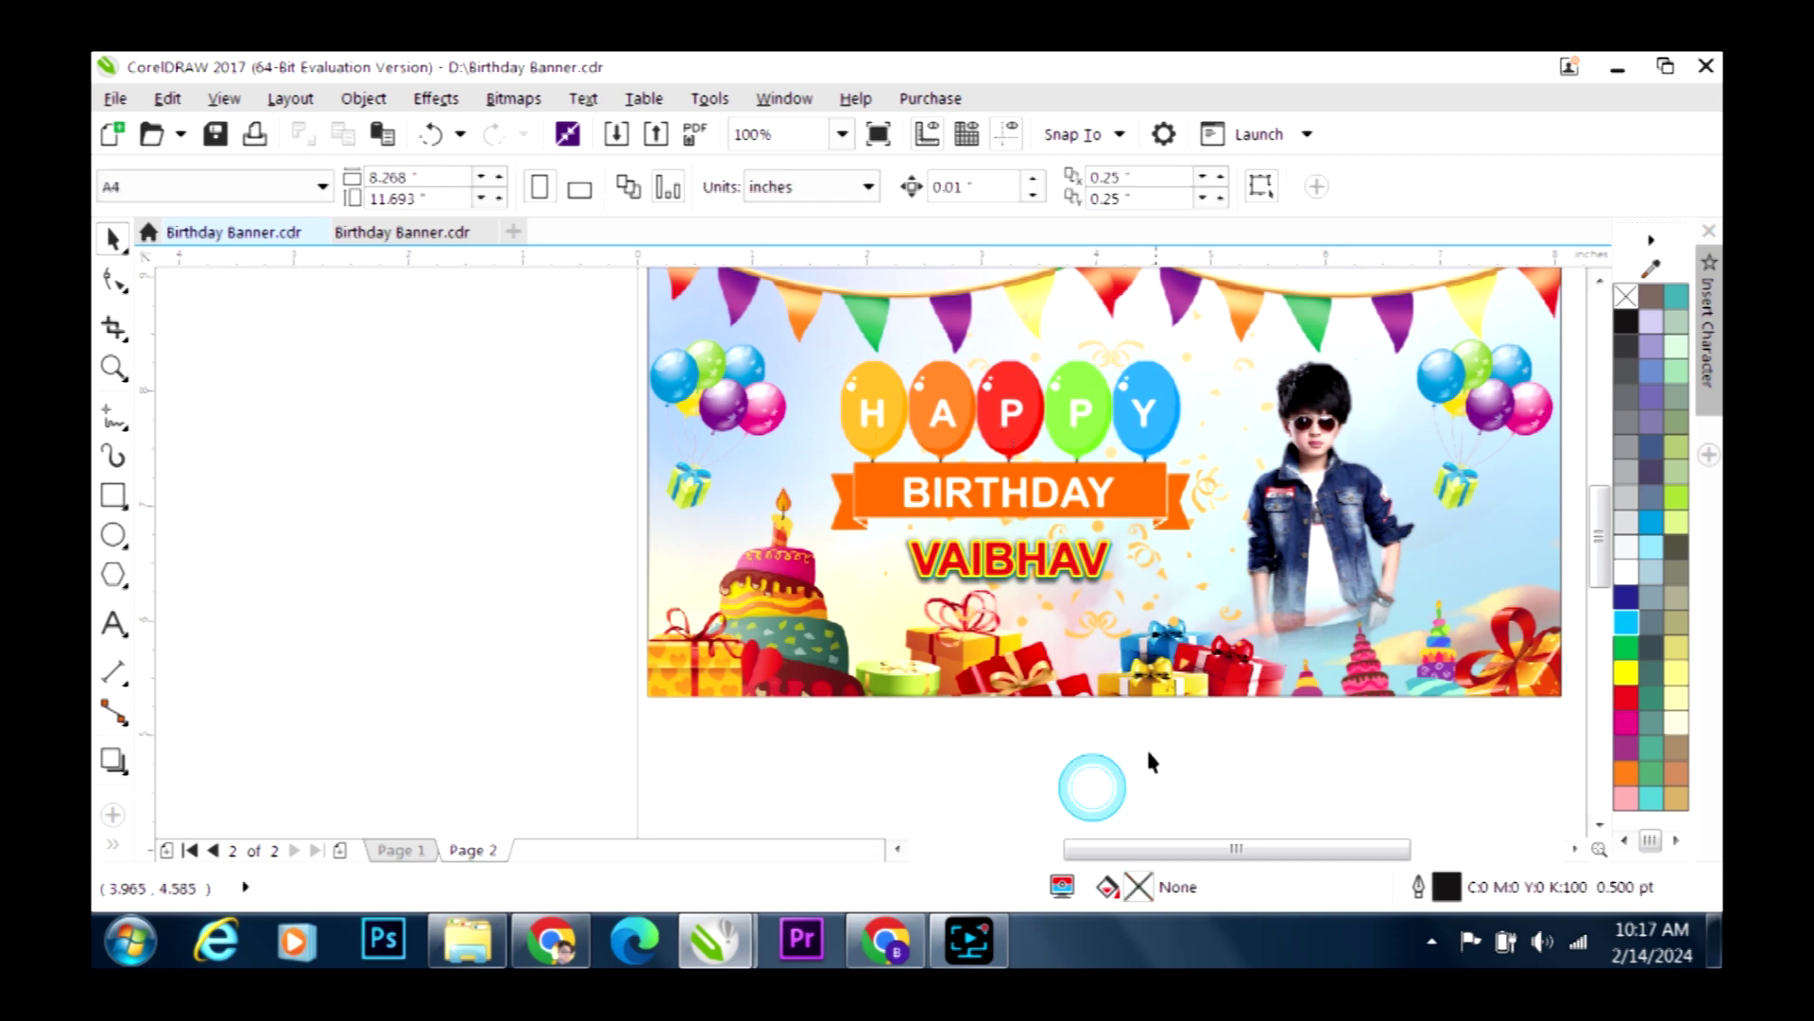
{"action": "left_click_drag", "start_coordinate": [829, 529], "coordinate": [901, 553]}
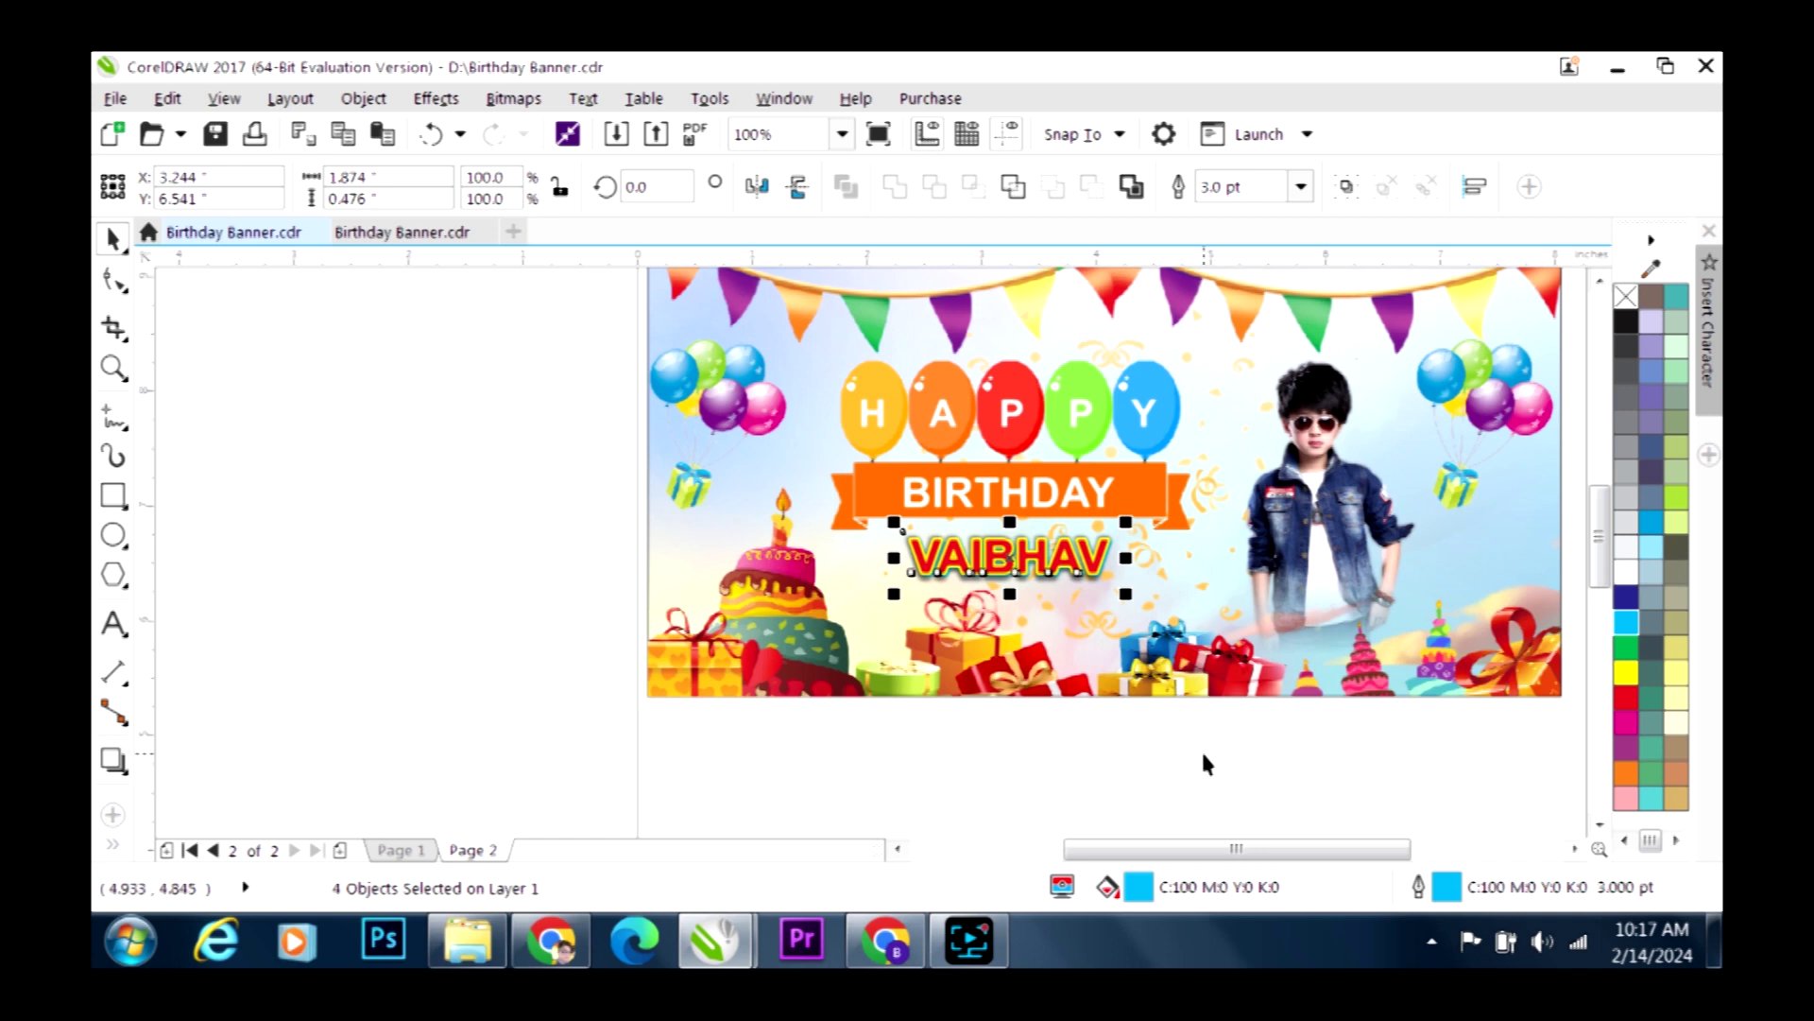
{"action": "left_click", "coordinate": [1174, 719]}
{"action": "scroll", "coordinate": [1068, 609], "scroll_direction": "down", "scroll_amount": 1}
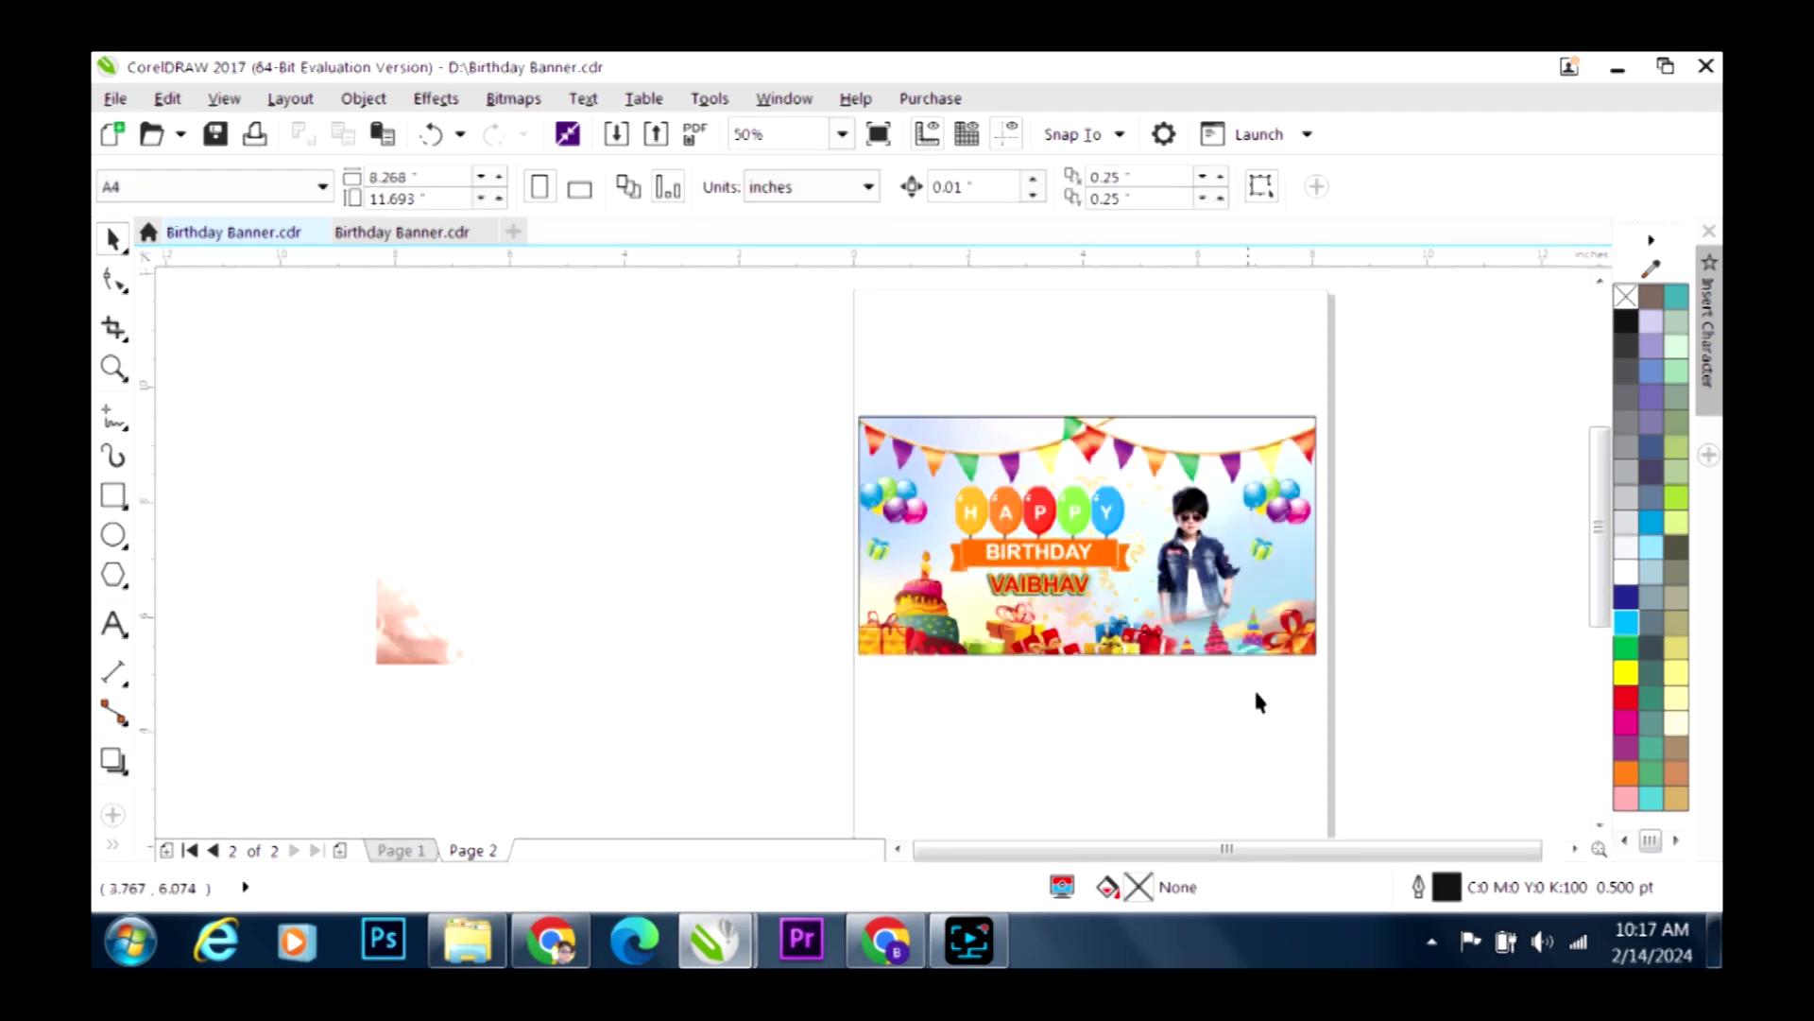
Select the whole banner, fit it to the view and check it in full-screen preview
{"action": "left_click_drag", "start_coordinate": [1345, 721], "coordinate": [633, 312]}
{"action": "key", "text": "shift+F2"}
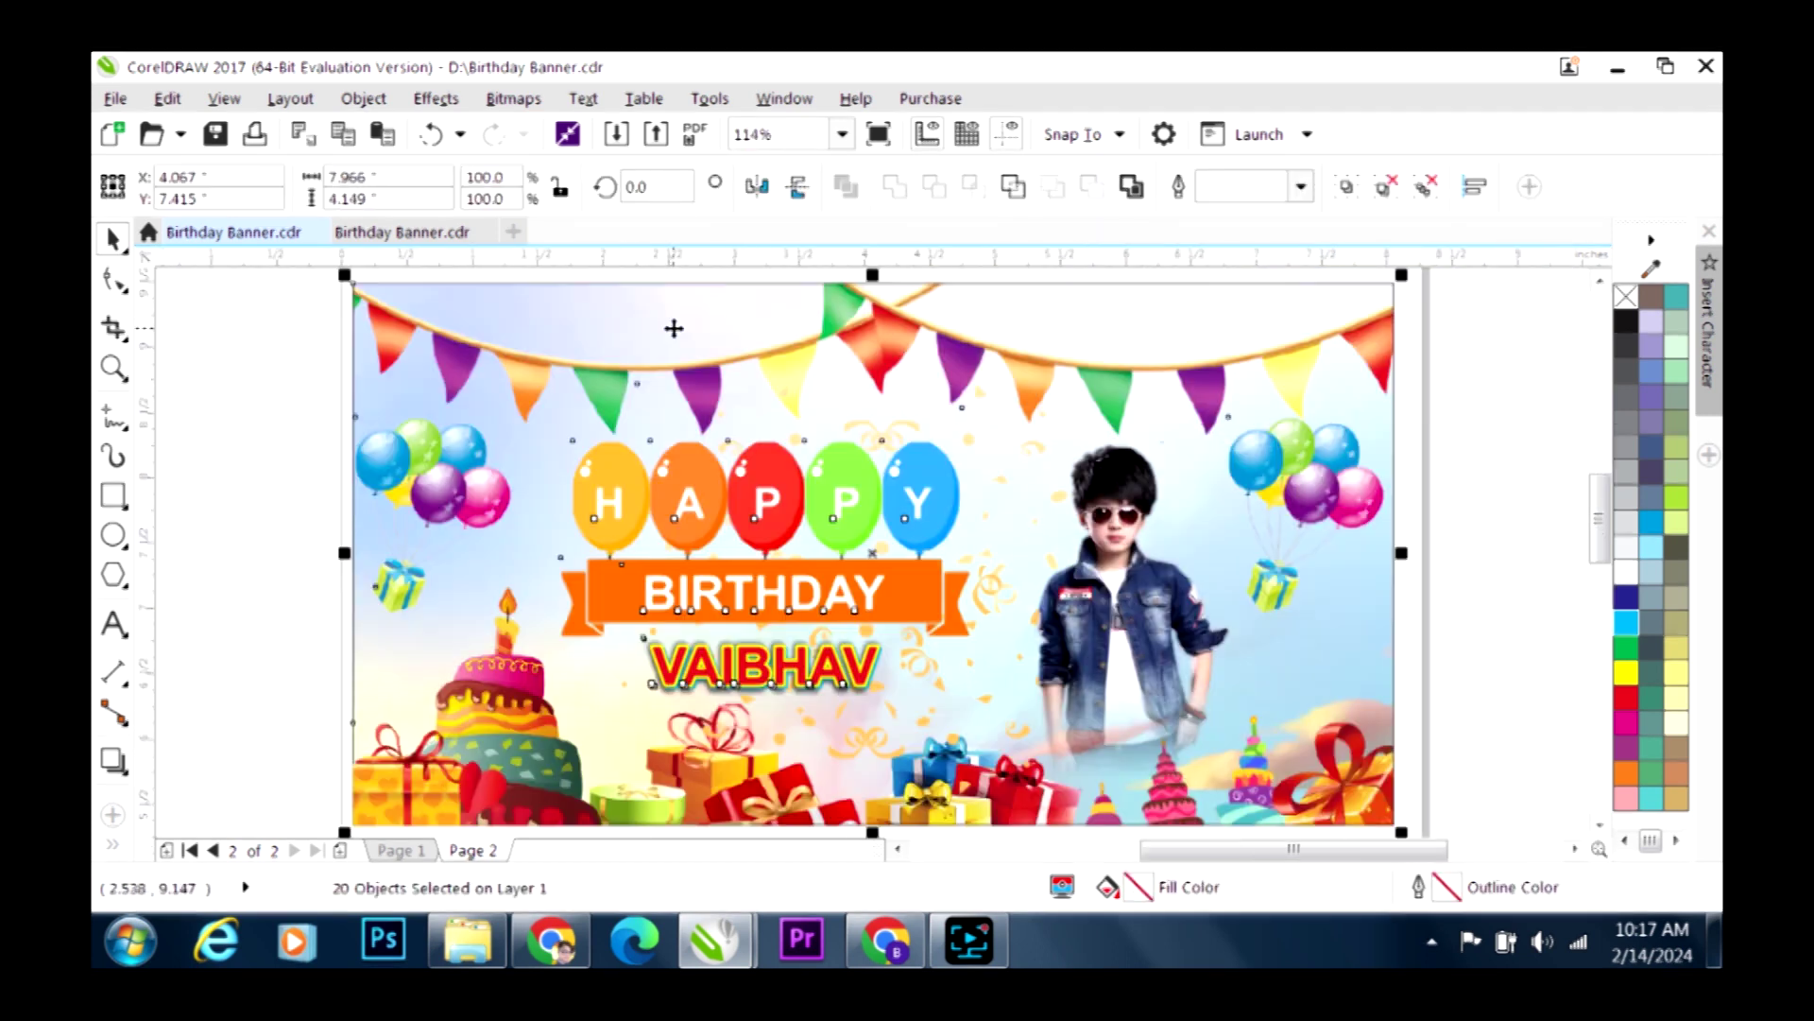
{"action": "key", "text": "F9"}
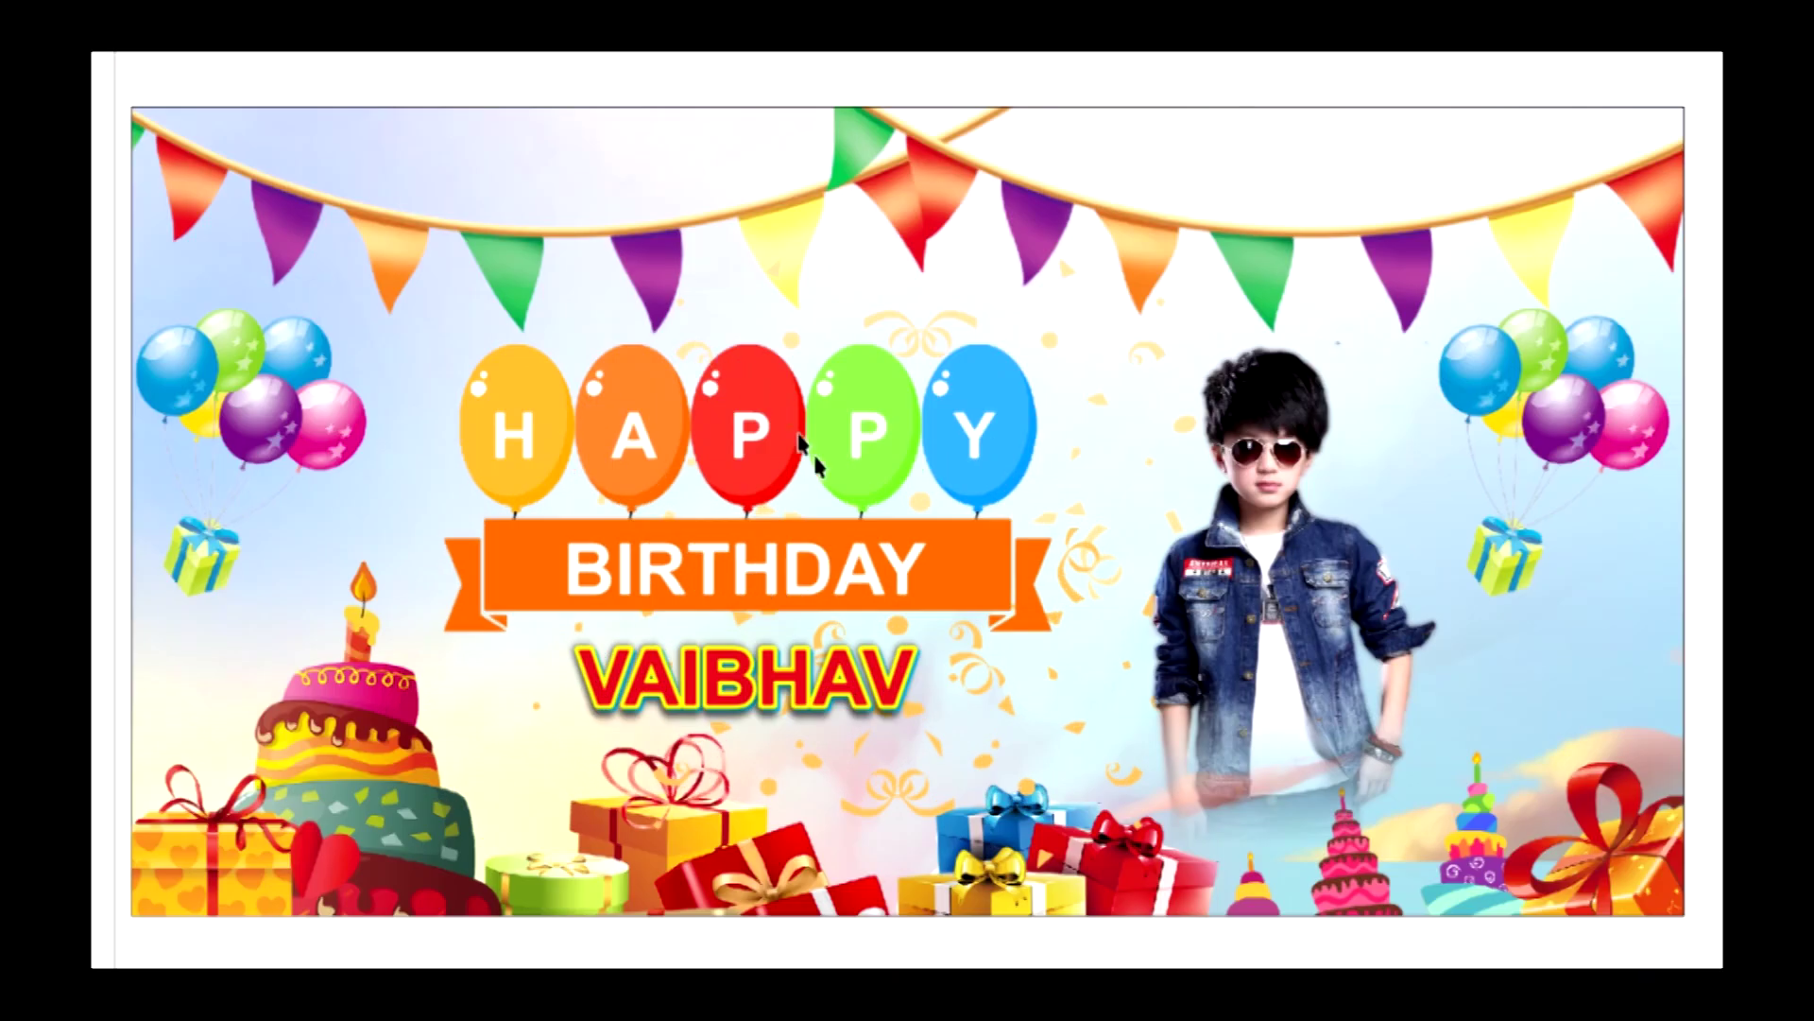
{"action": "left_click", "coordinate": [1143, 508]}
{"action": "scroll", "coordinate": [1158, 440], "scroll_direction": "down", "scroll_amount": 3}
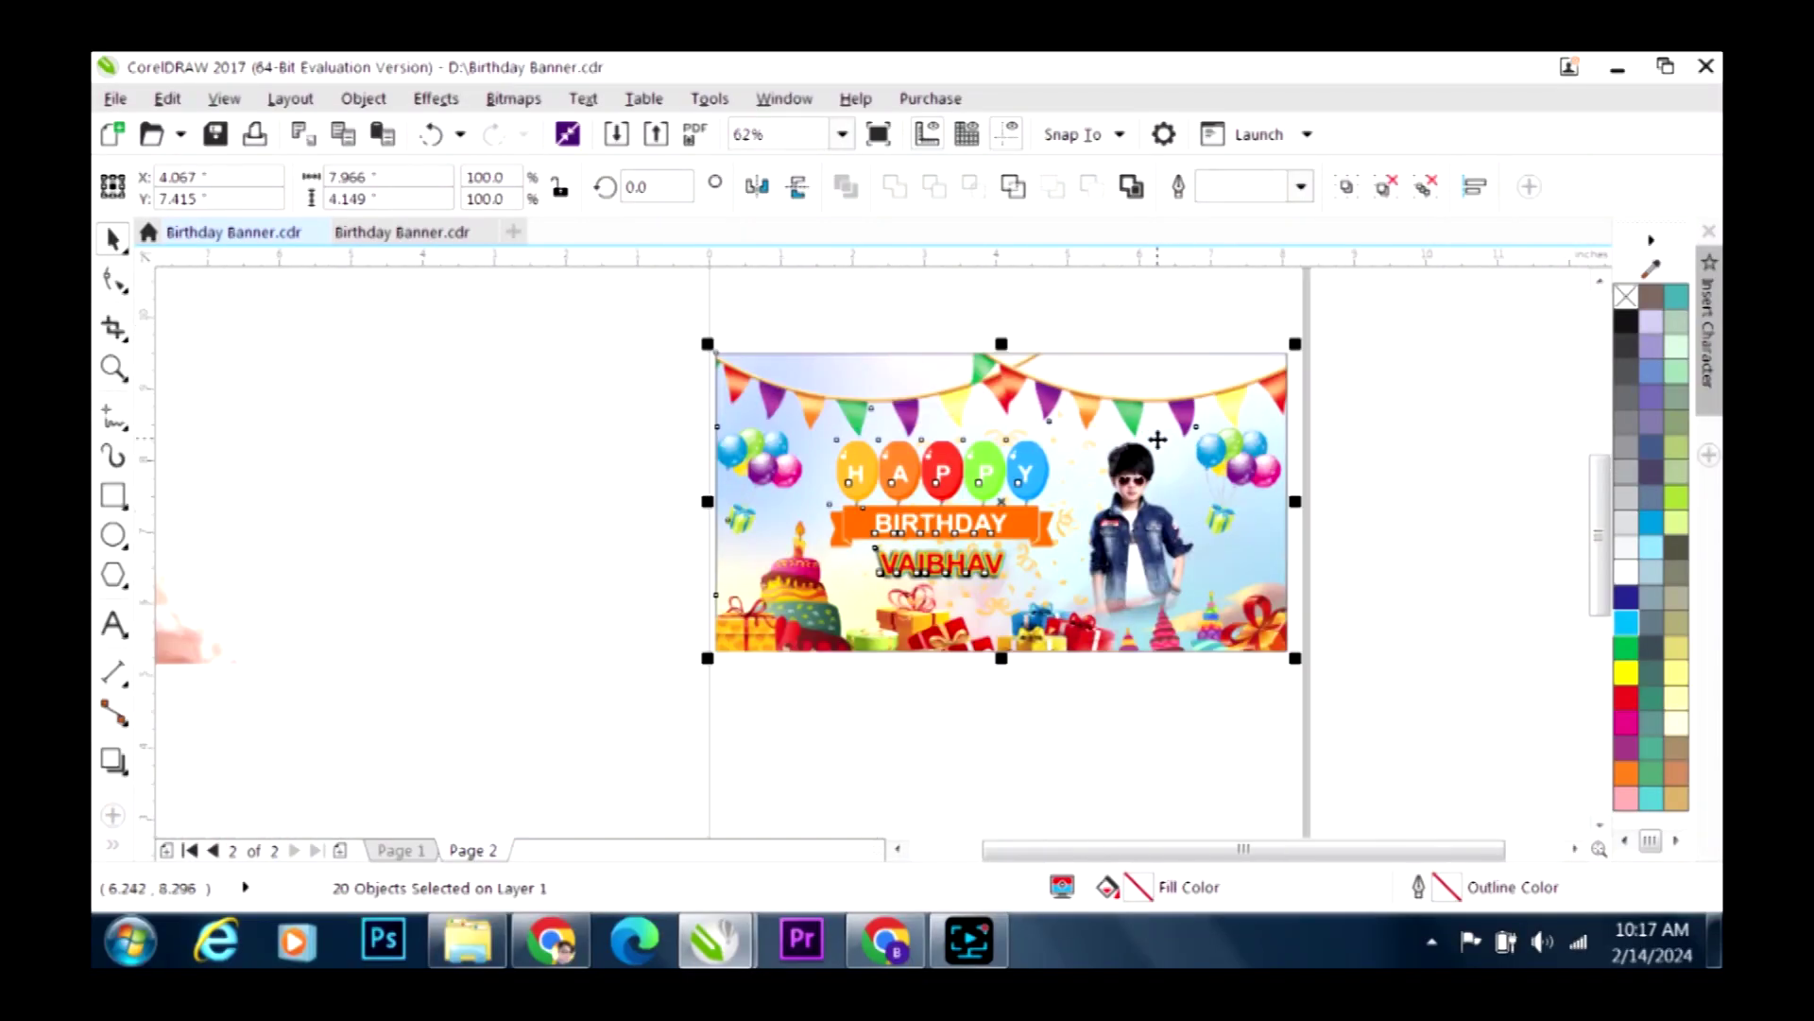
Shift the bunting group slightly upward inside the banner's PowerClip frame and finish editing the frame's contents
{"action": "left_click", "coordinate": [1385, 499]}
{"action": "double_click", "coordinate": [1172, 387]}
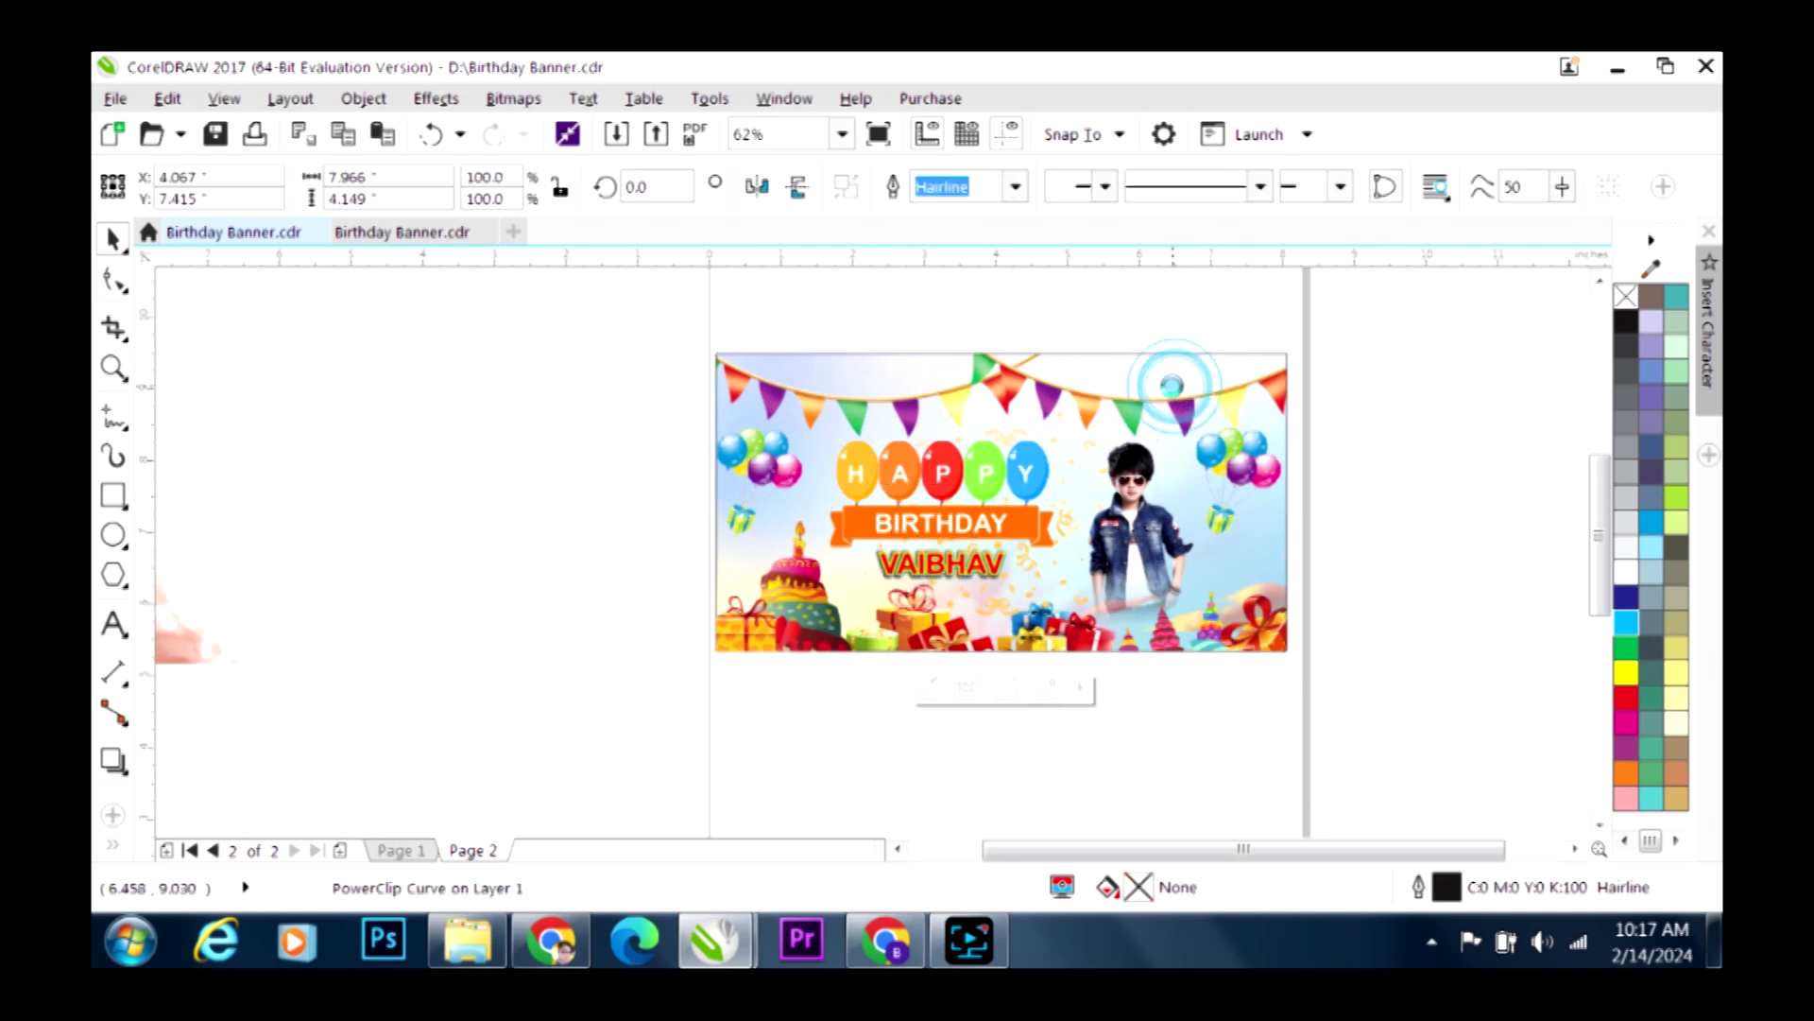
{"action": "left_click", "coordinate": [908, 395]}
{"action": "left_click", "coordinate": [1376, 489]}
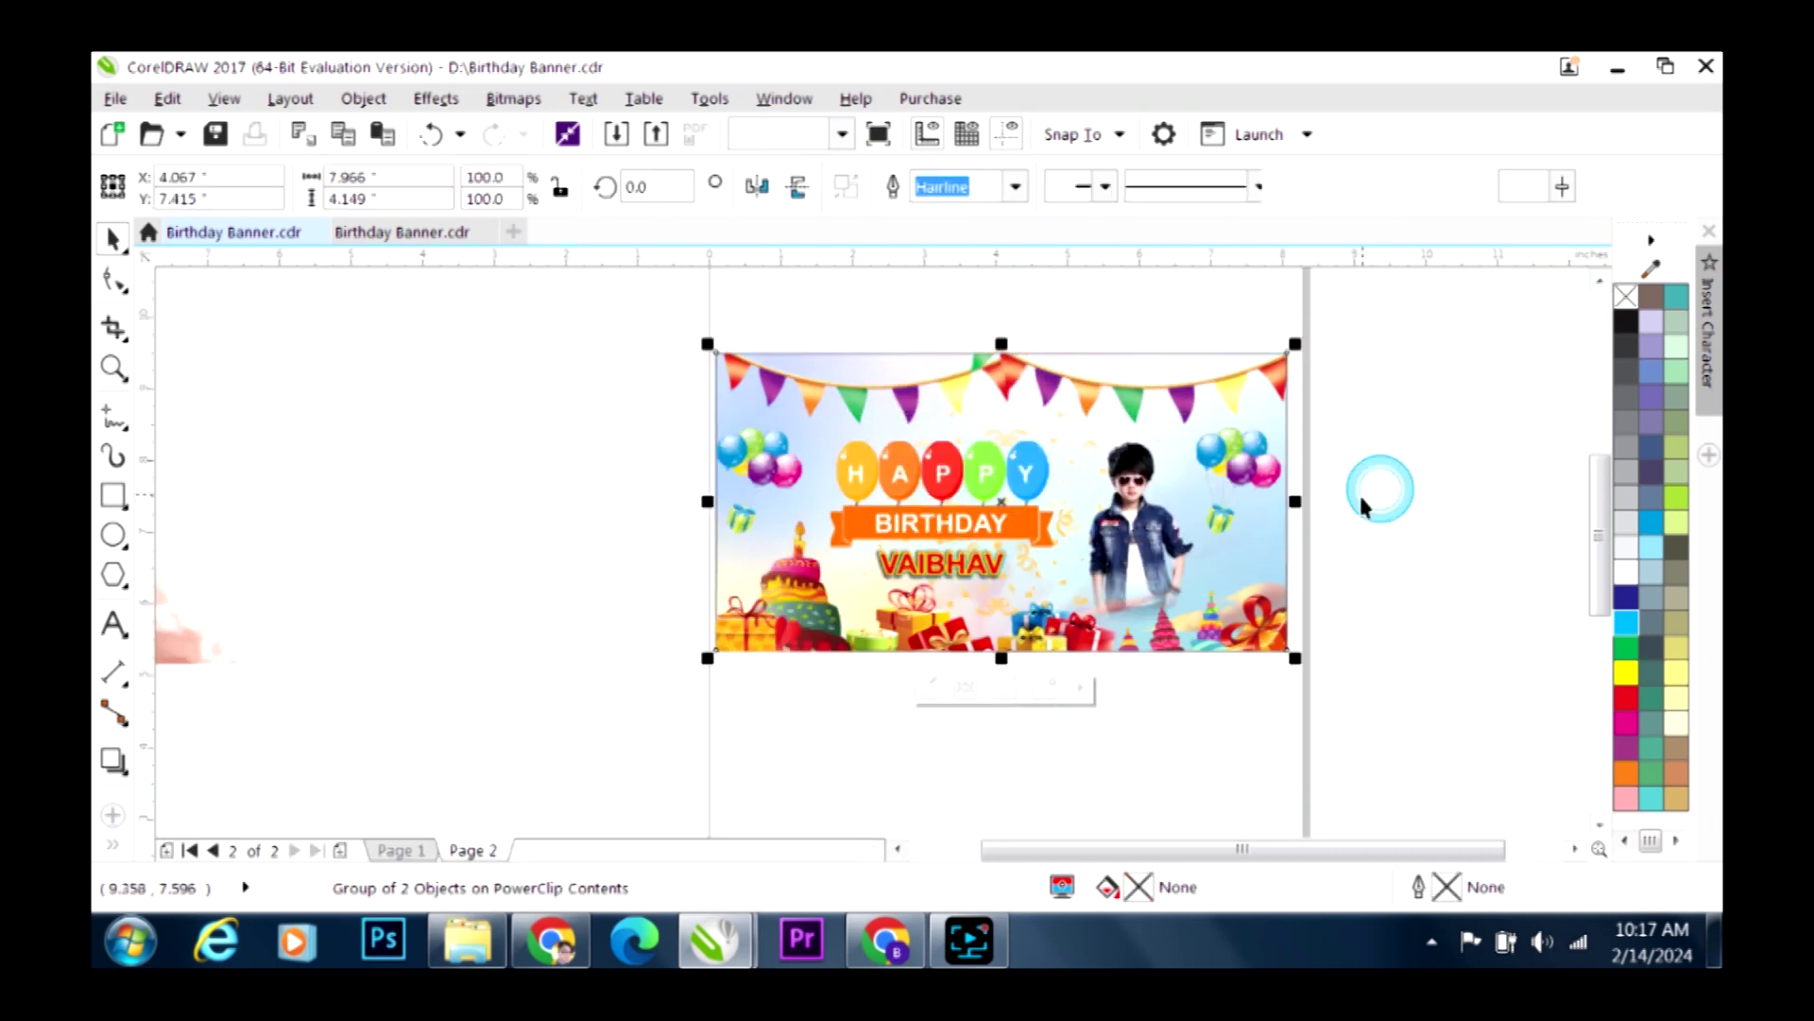
Raise the HAPPY BIRTHDAY lettering together with the name text, and move the boy's photo slightly up
{"action": "left_click_drag", "start_coordinate": [798, 336], "coordinate": [1073, 597]}
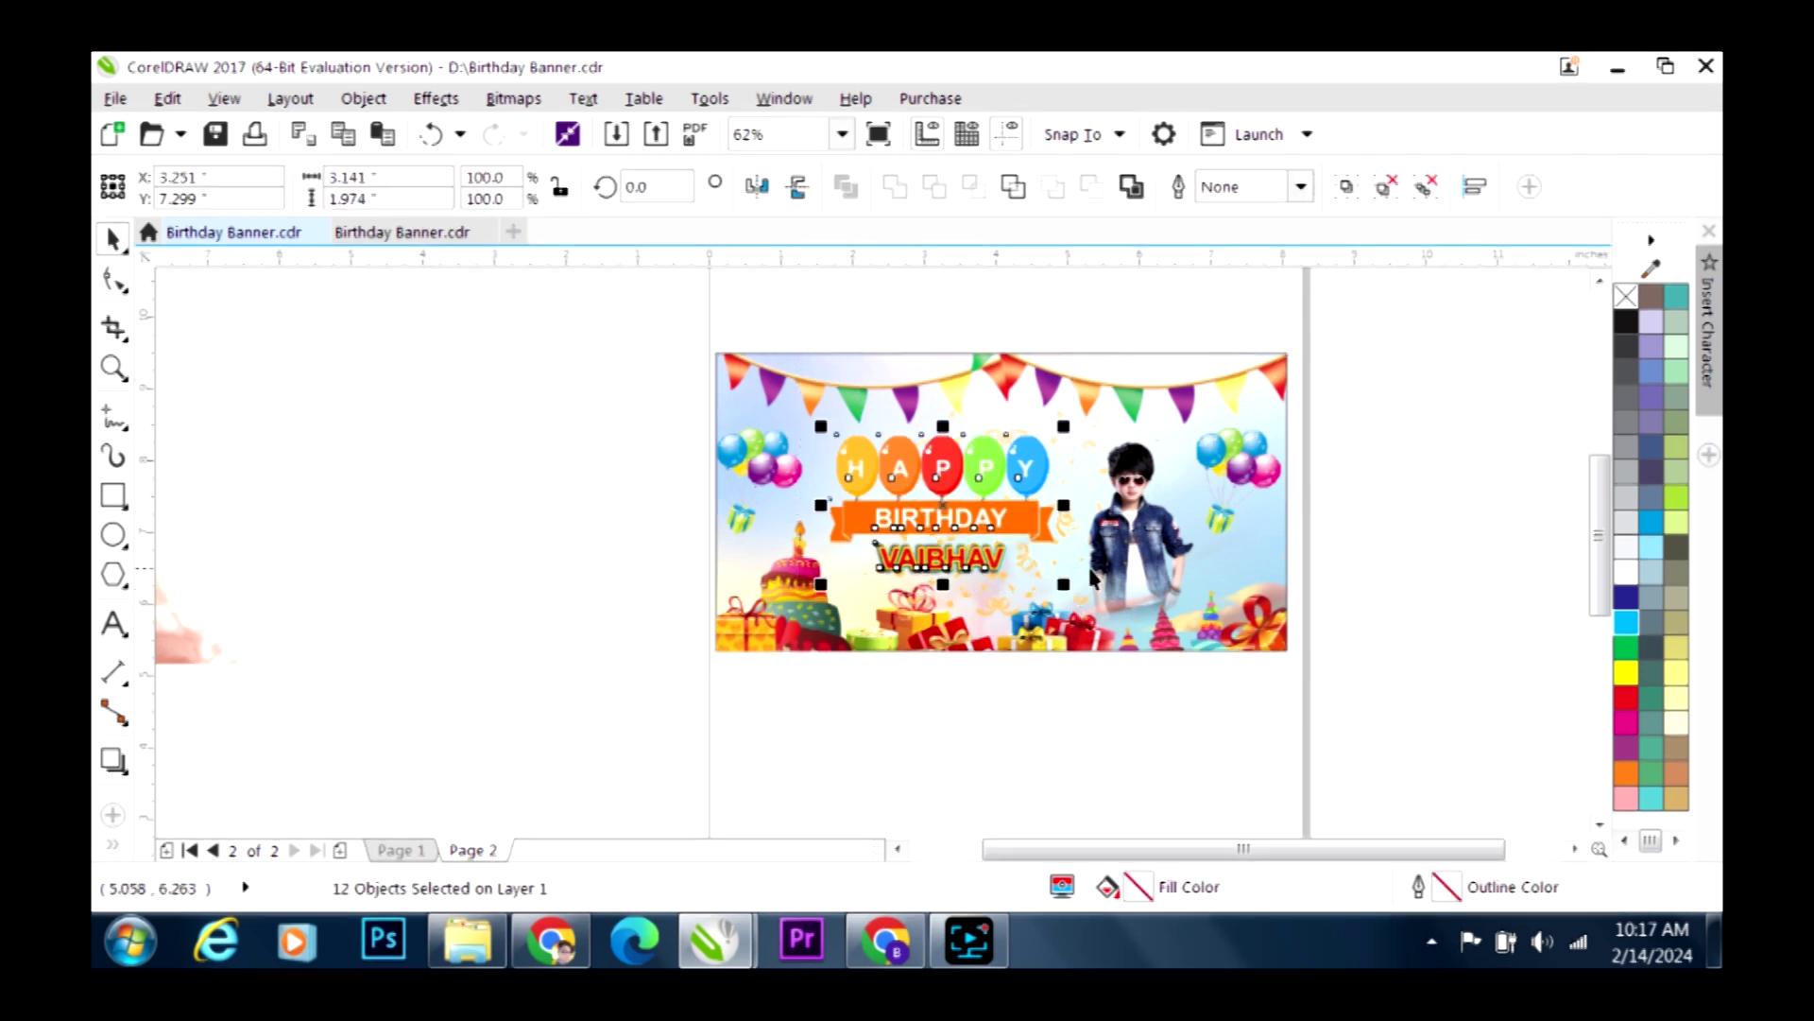
{"action": "key", "text": "Up"}
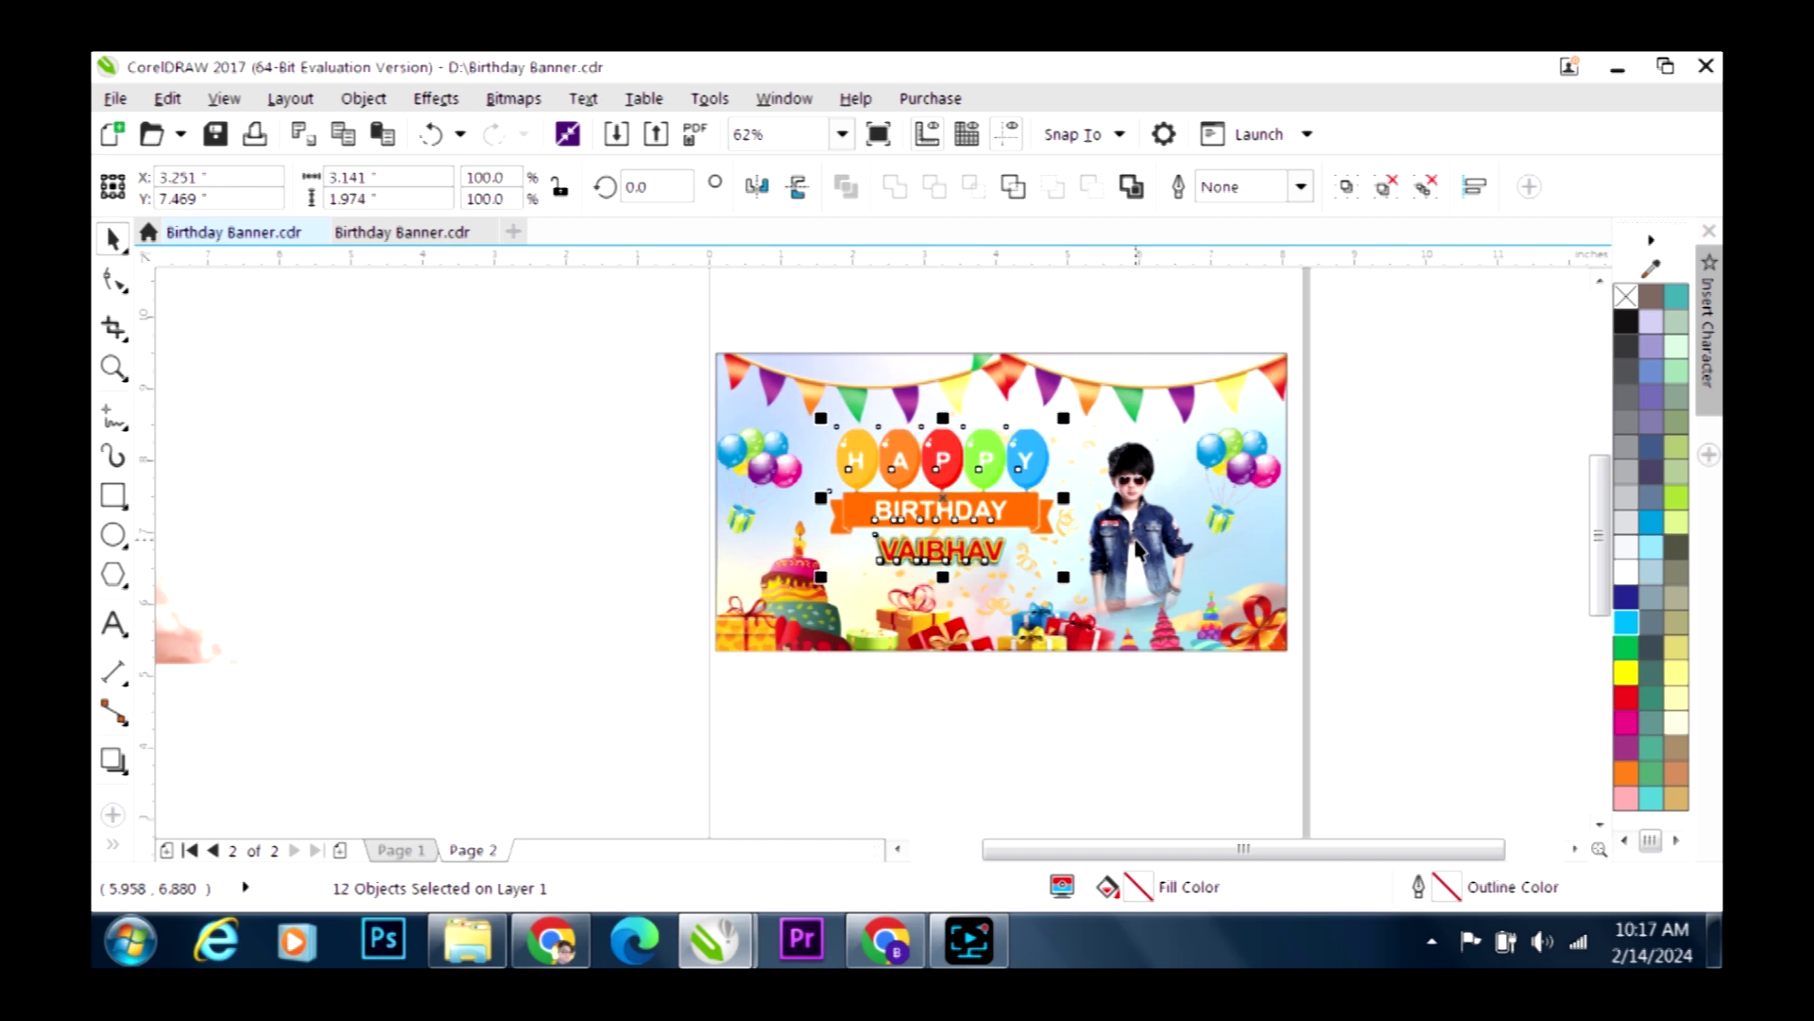
{"action": "left_click_drag", "start_coordinate": [1134, 539], "coordinate": [1134, 524]}
{"action": "left_click", "coordinate": [1400, 579]}
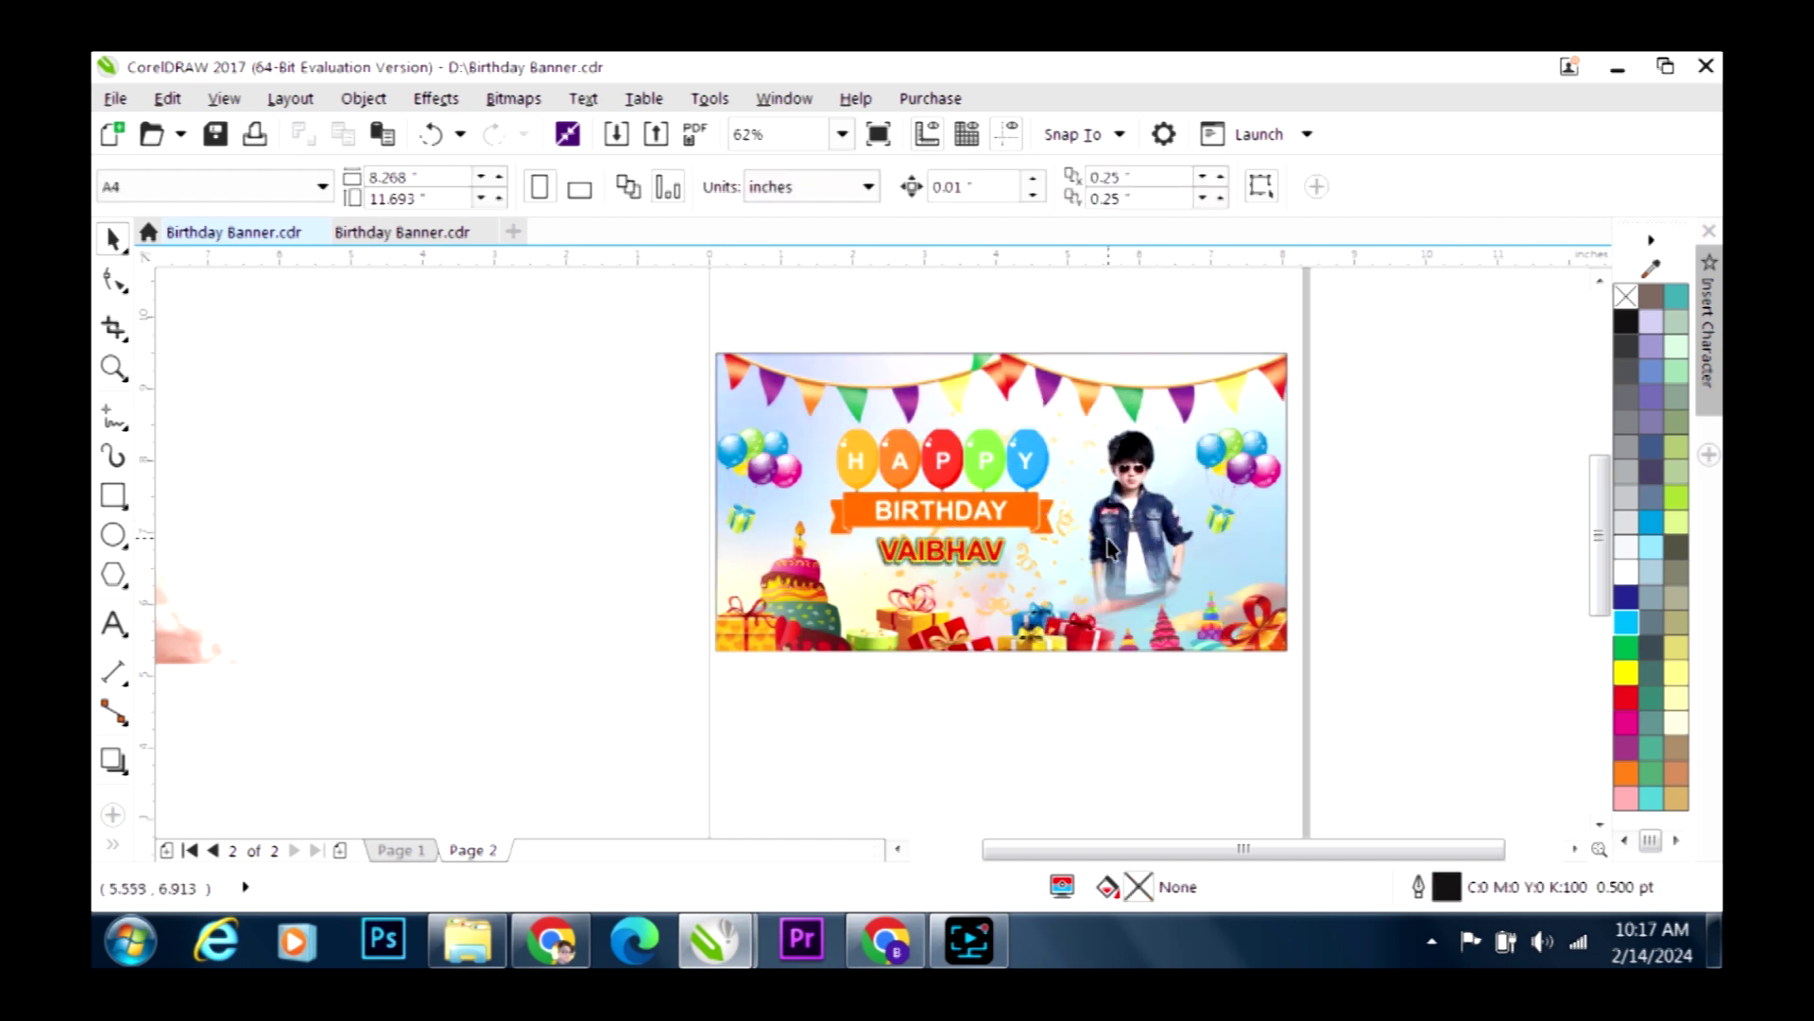